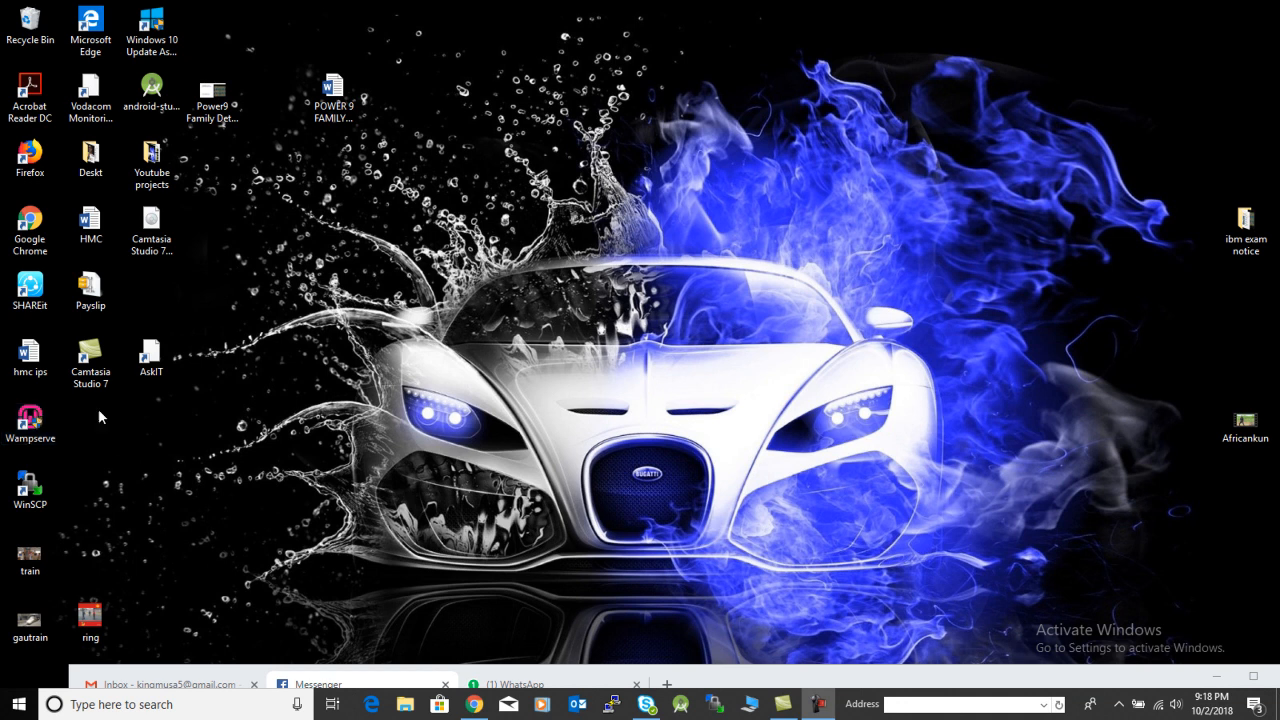
Step: Start the WampServer services and open phpMyAdmin from the WampServer menu
double_click(30, 420)
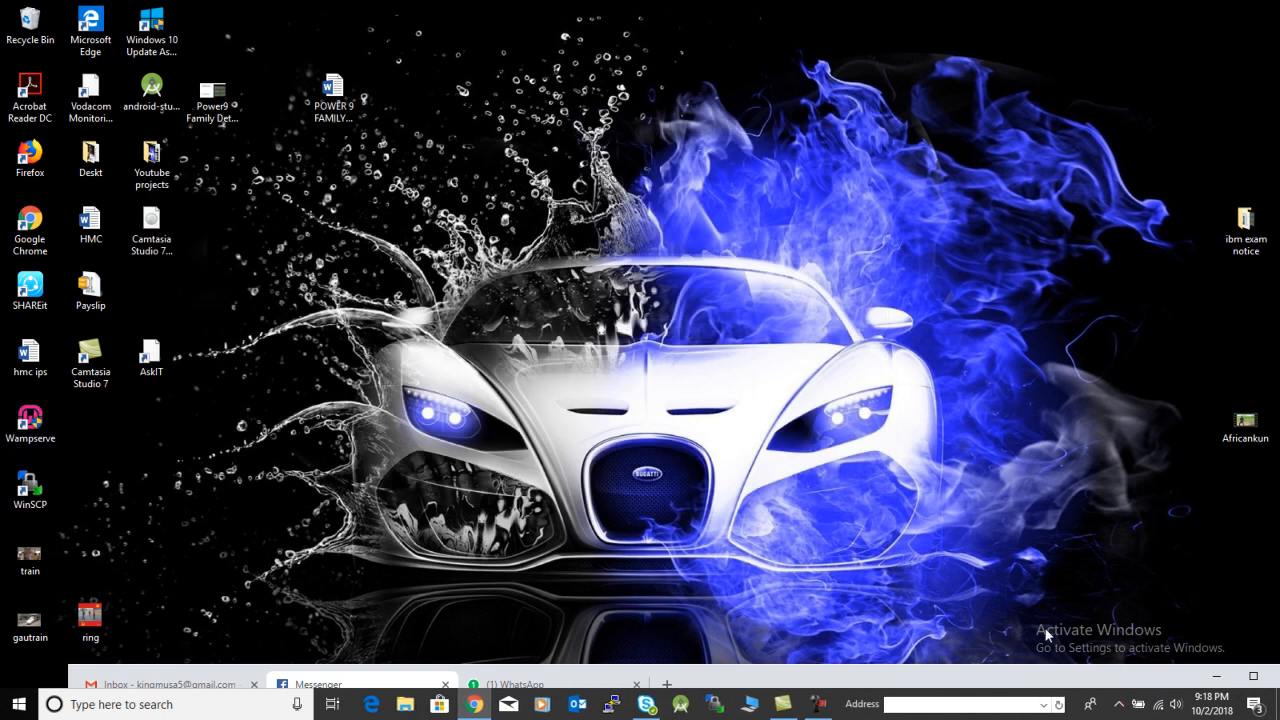
left_click(1122, 705)
left_click(1155, 641)
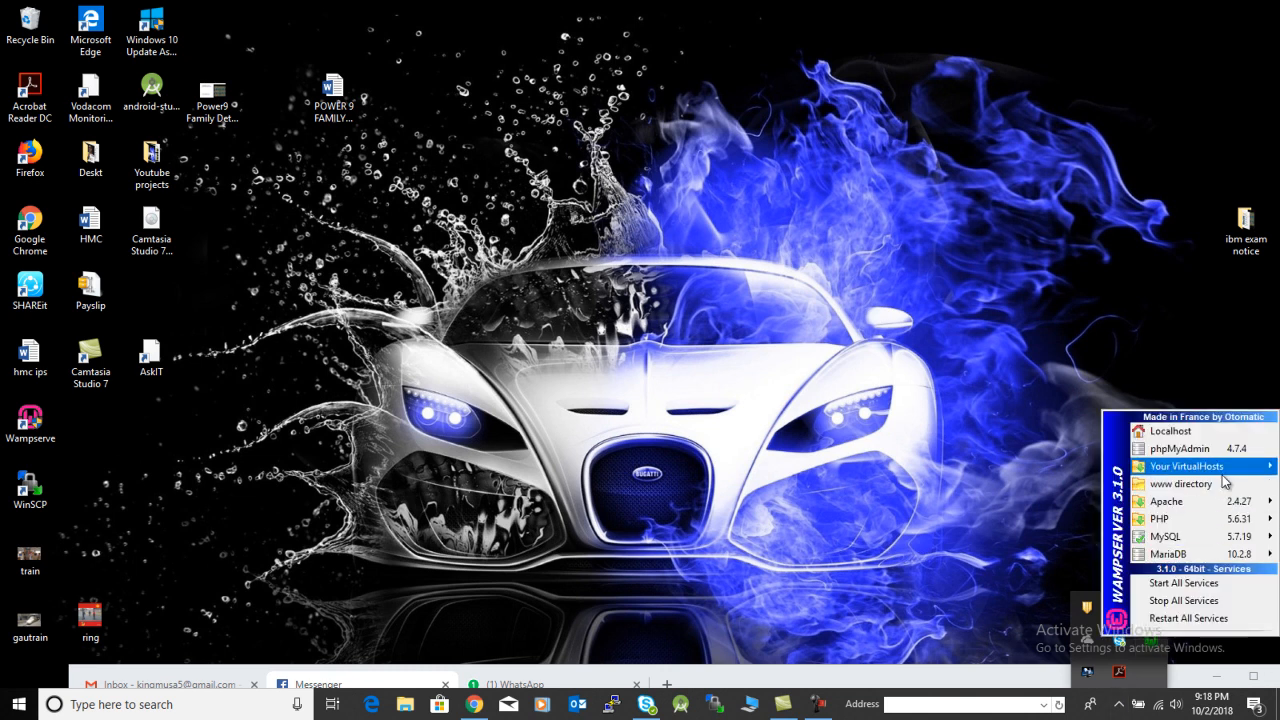
left_click(1192, 452)
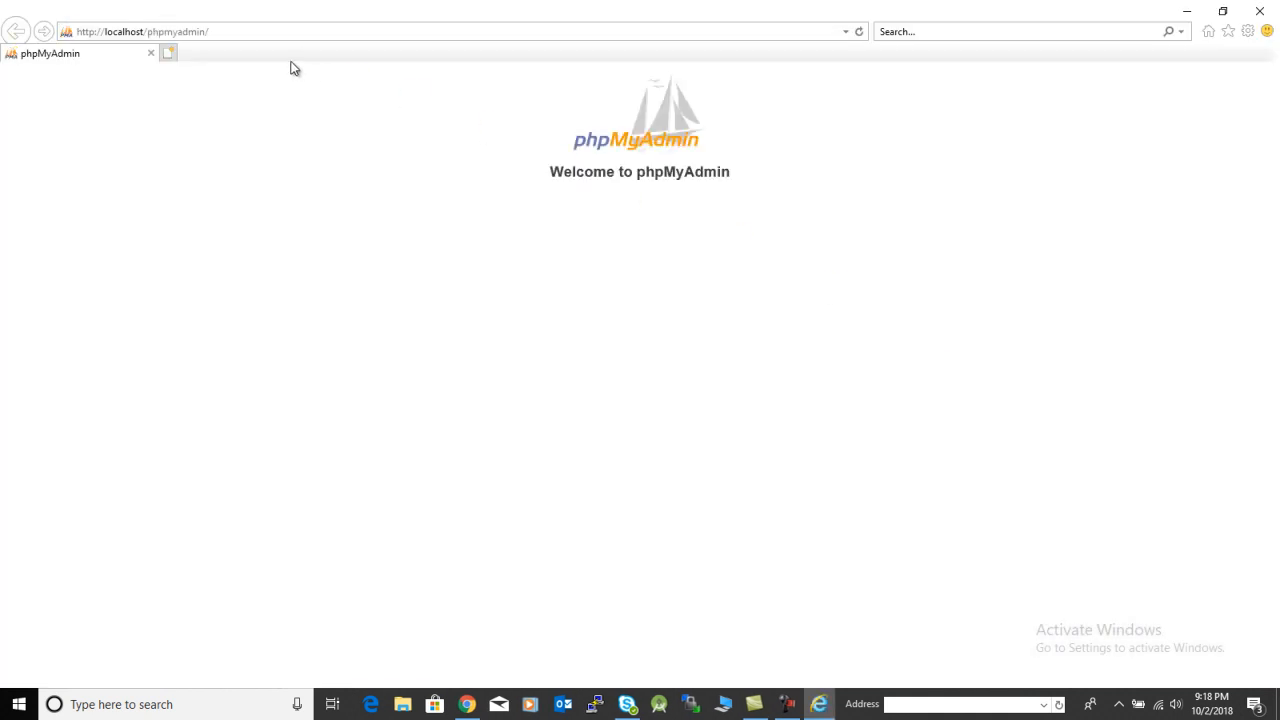
Step: Log in to phpMyAdmin on the MySQL server as root with the account password
left_click_drag(636, 352, 604, 348)
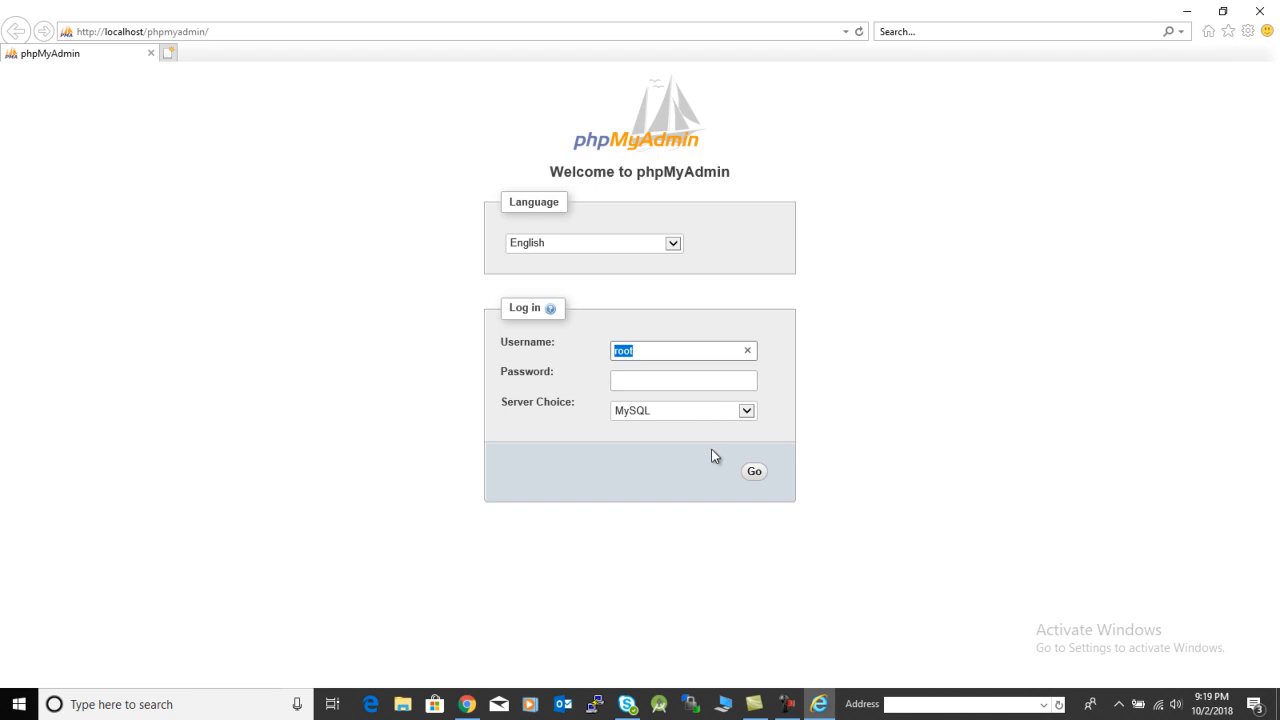
left_click(757, 473)
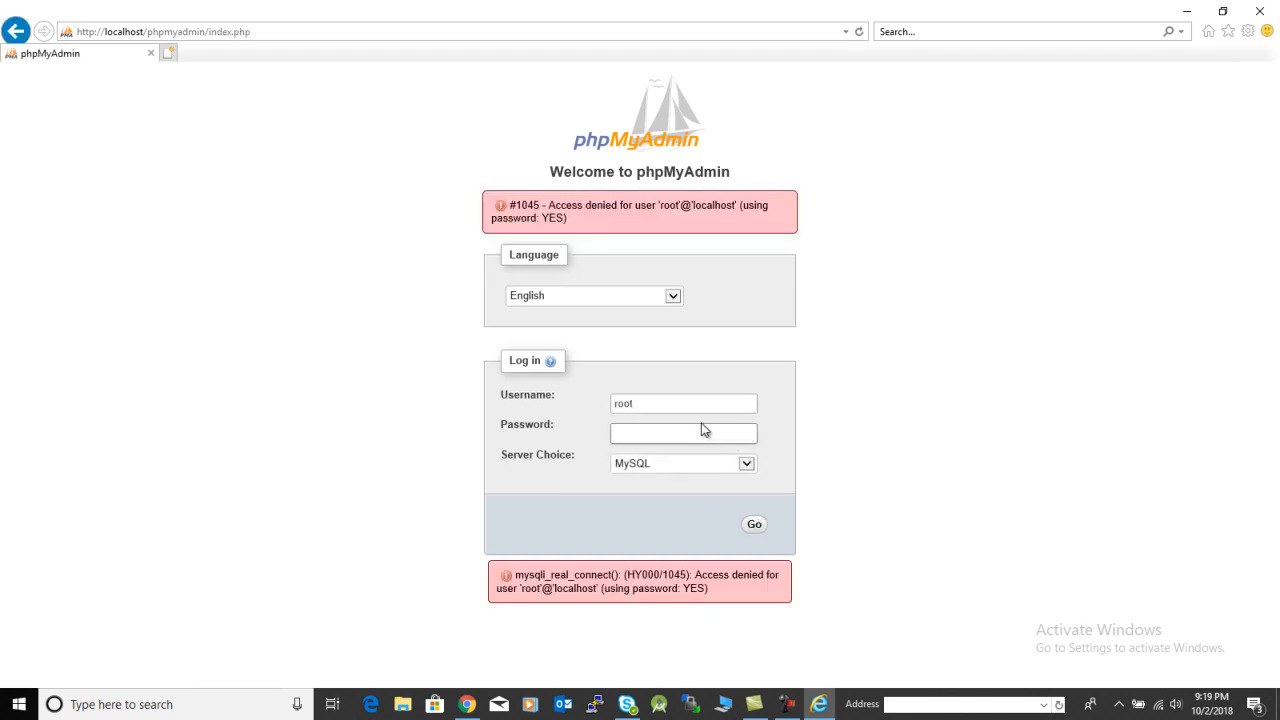
left_click(754, 525)
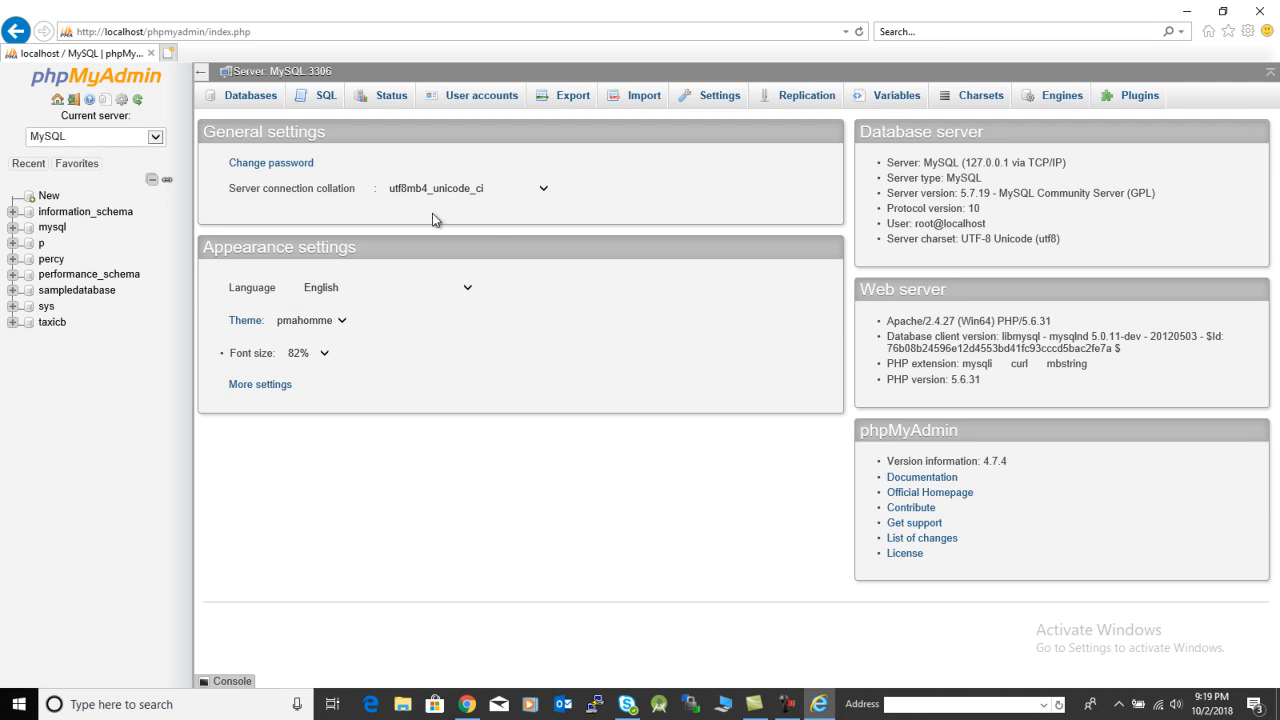
Step: Create a new database named newdatabase on the MySQL server
right_click(80, 291)
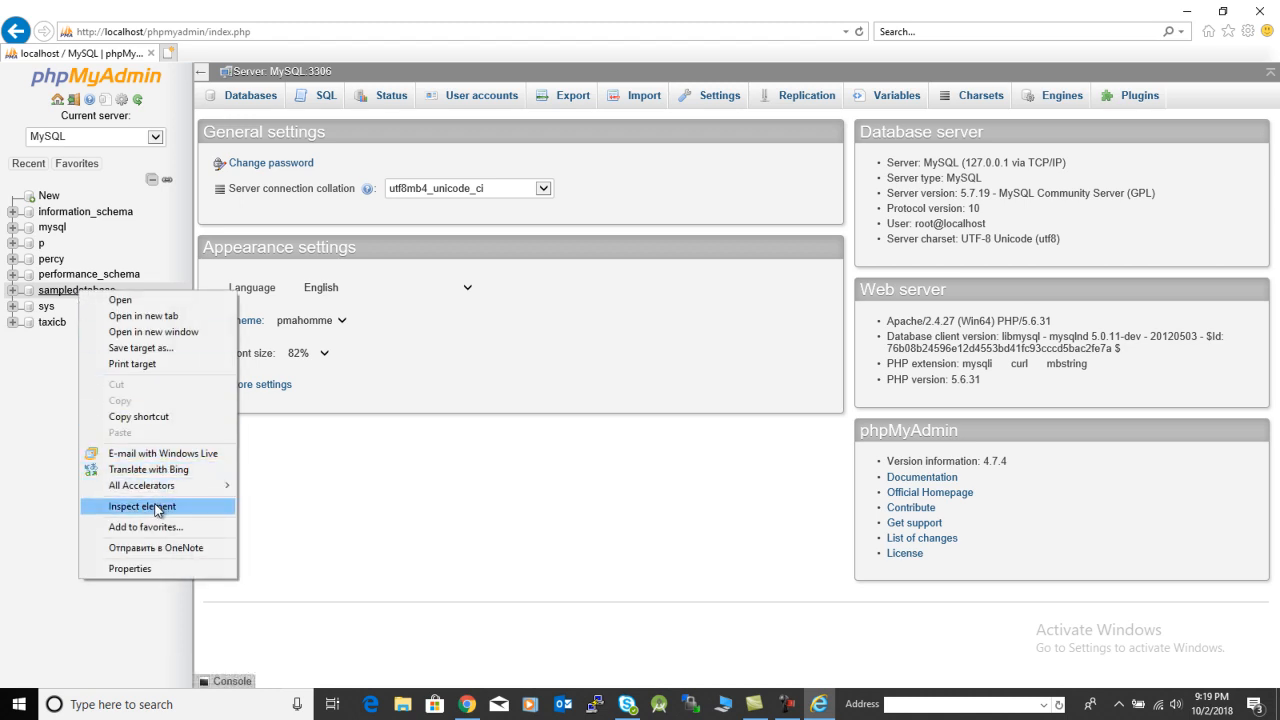
left_click(62, 194)
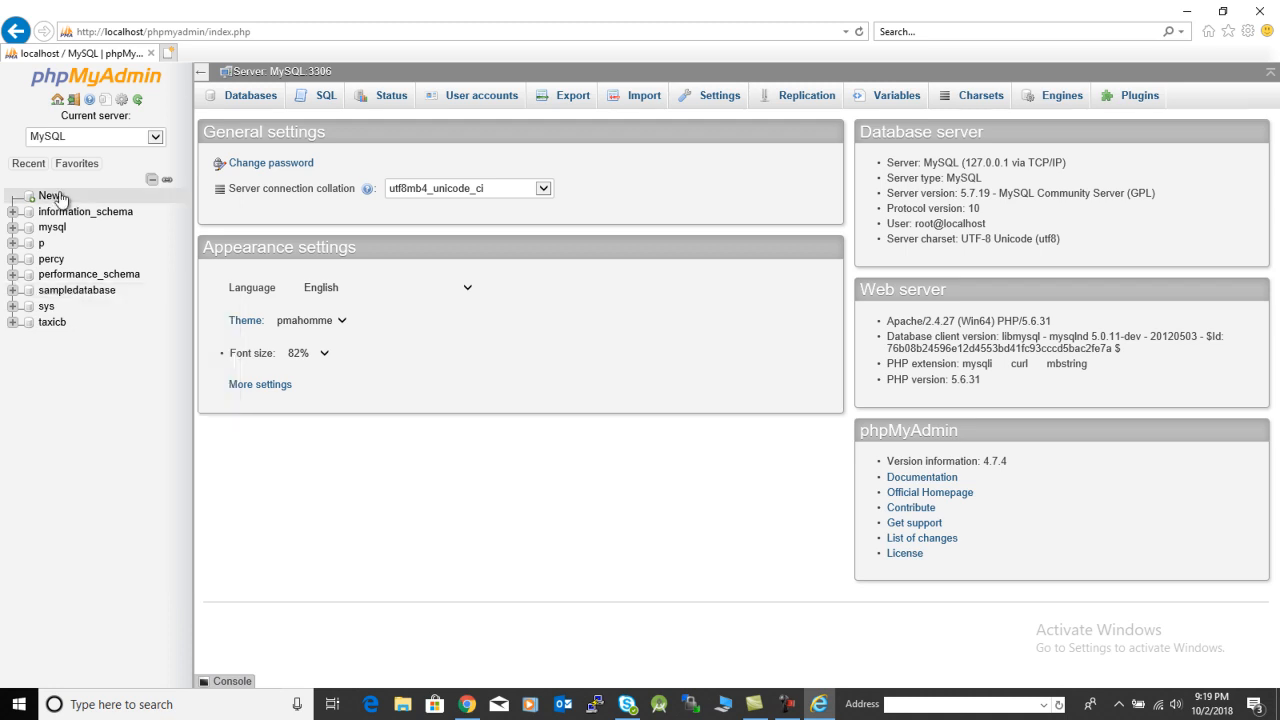
left_click(50, 197)
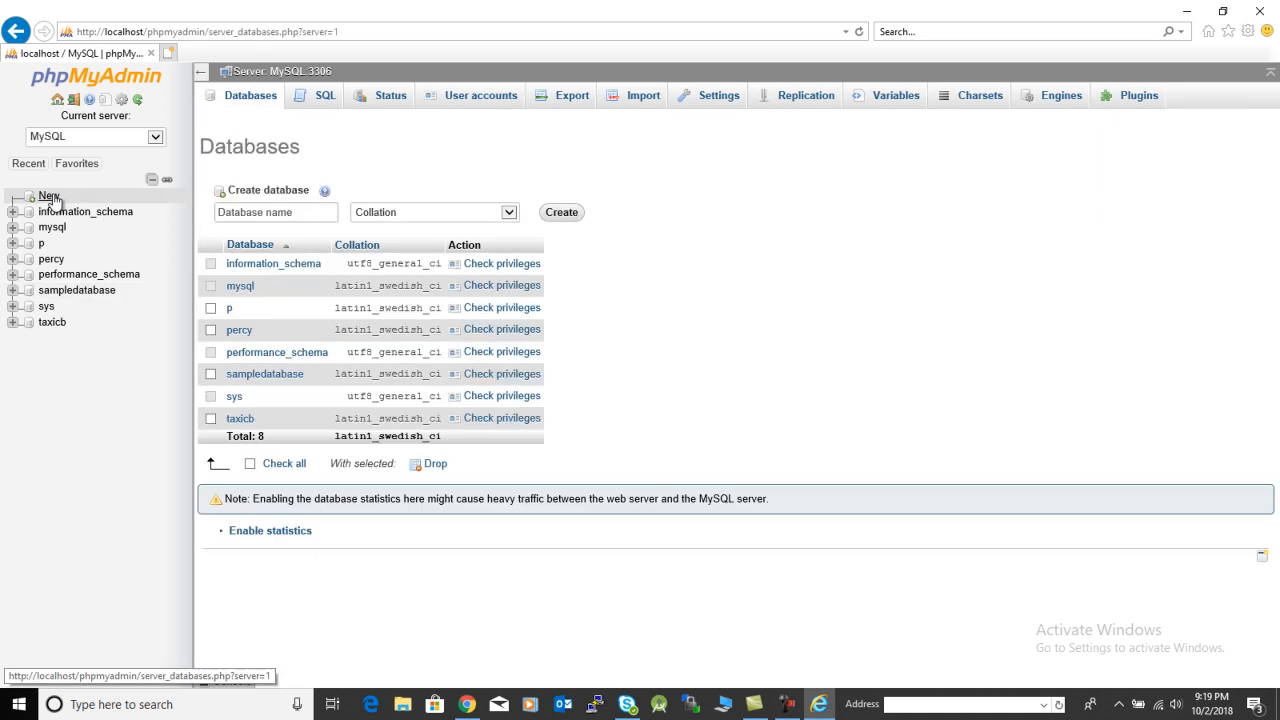
left_click(278, 218)
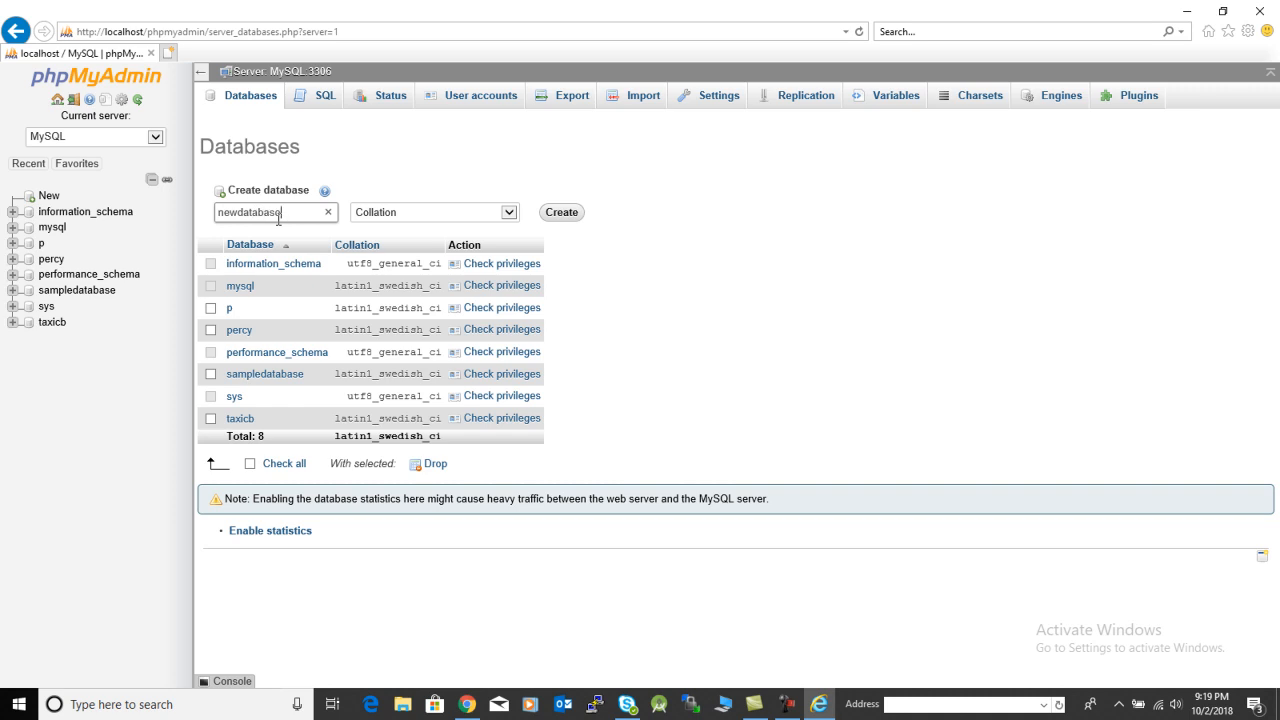
left_click(565, 214)
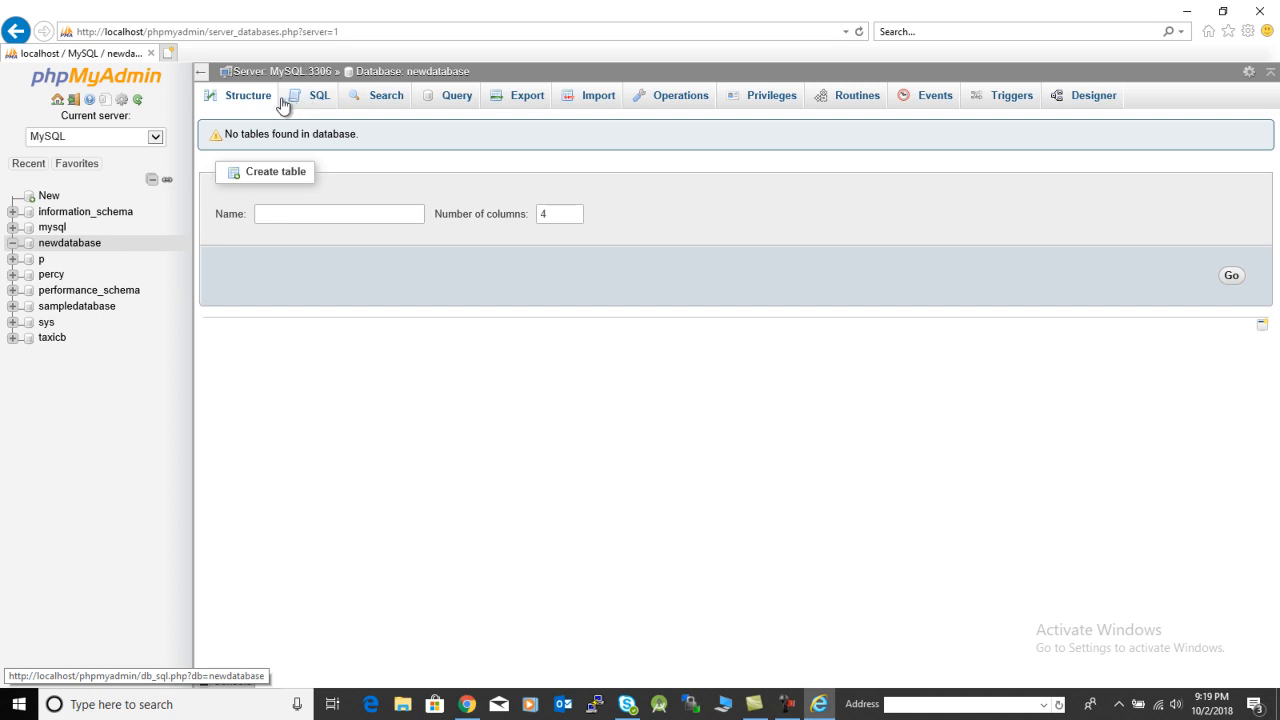
Step: Start a new table named students with 4 columns in newdatabase
left_click(70, 243)
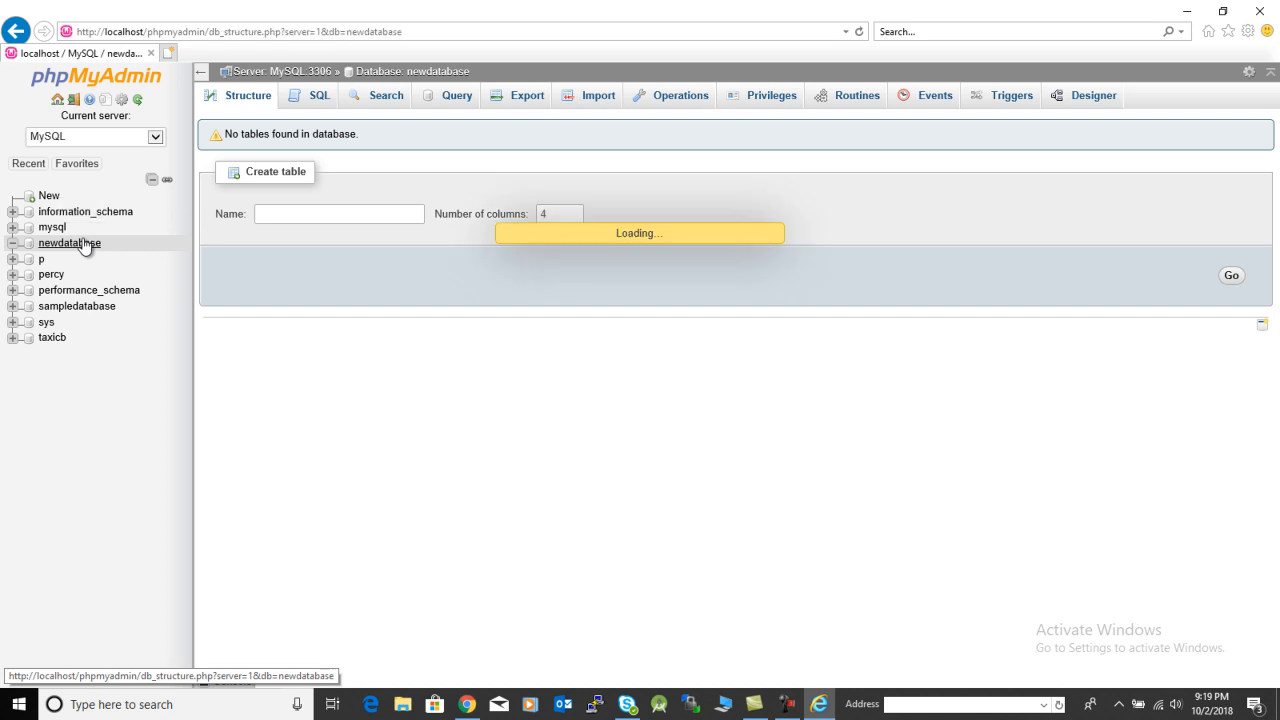
left_click(312, 212)
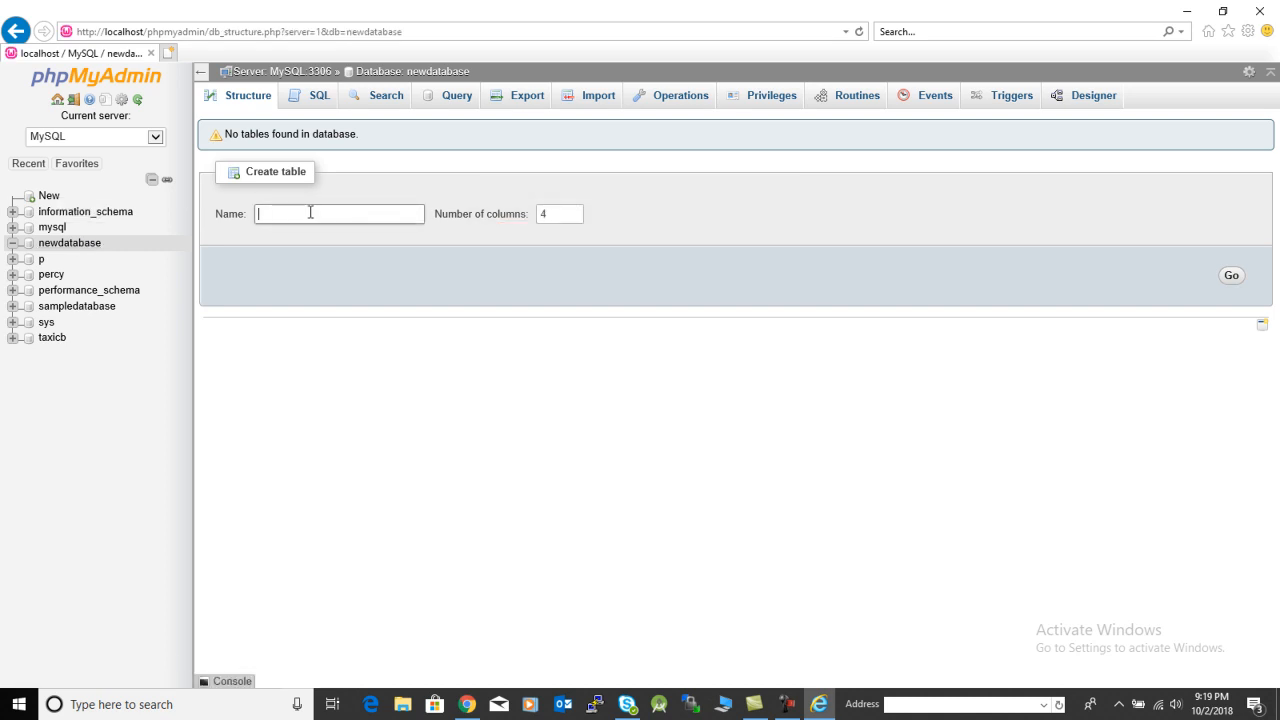
type("students")
left_click(555, 215)
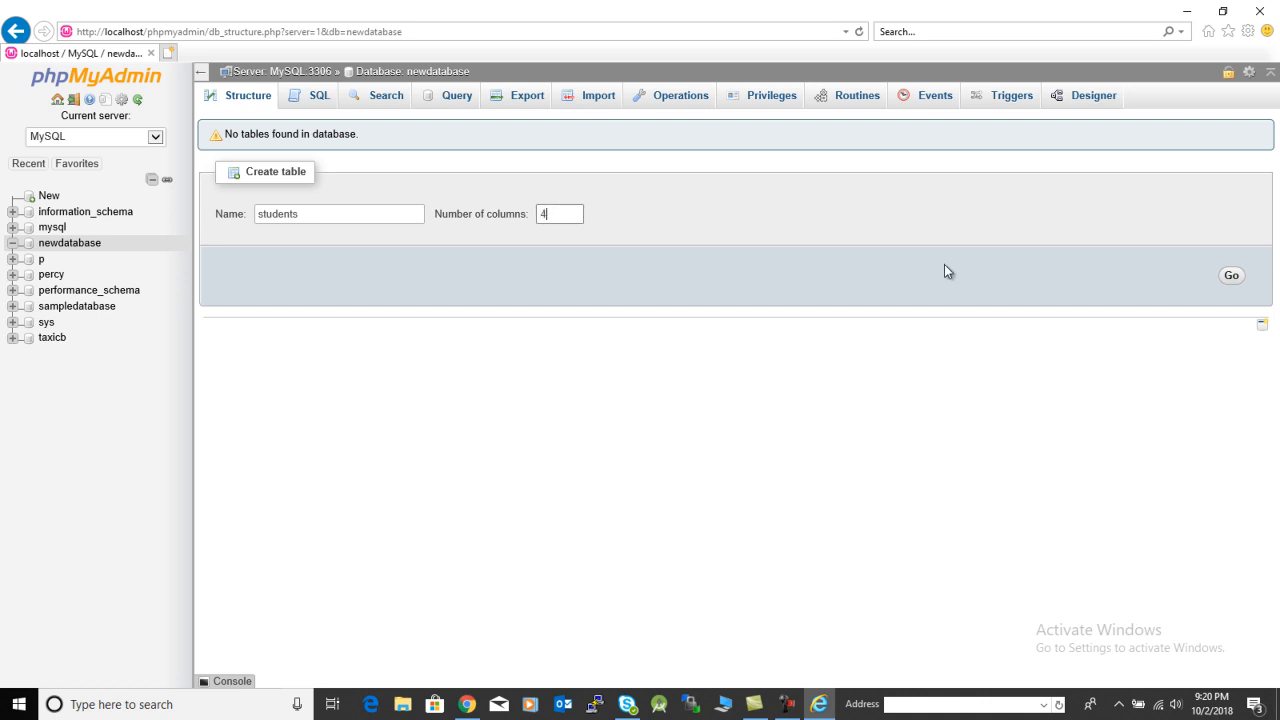
left_click(1231, 276)
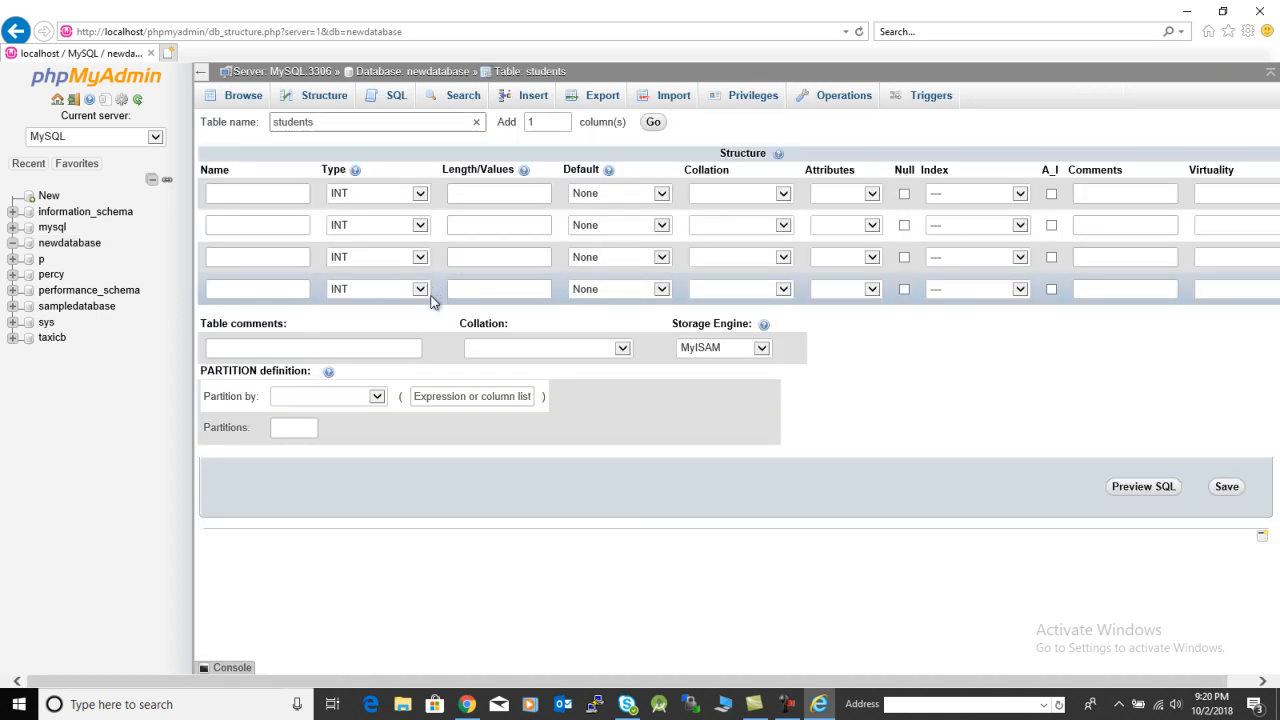
Step: Define the first column as id, type INT, length 11, with auto-increment and a PRIMARY index
left_click(256, 192)
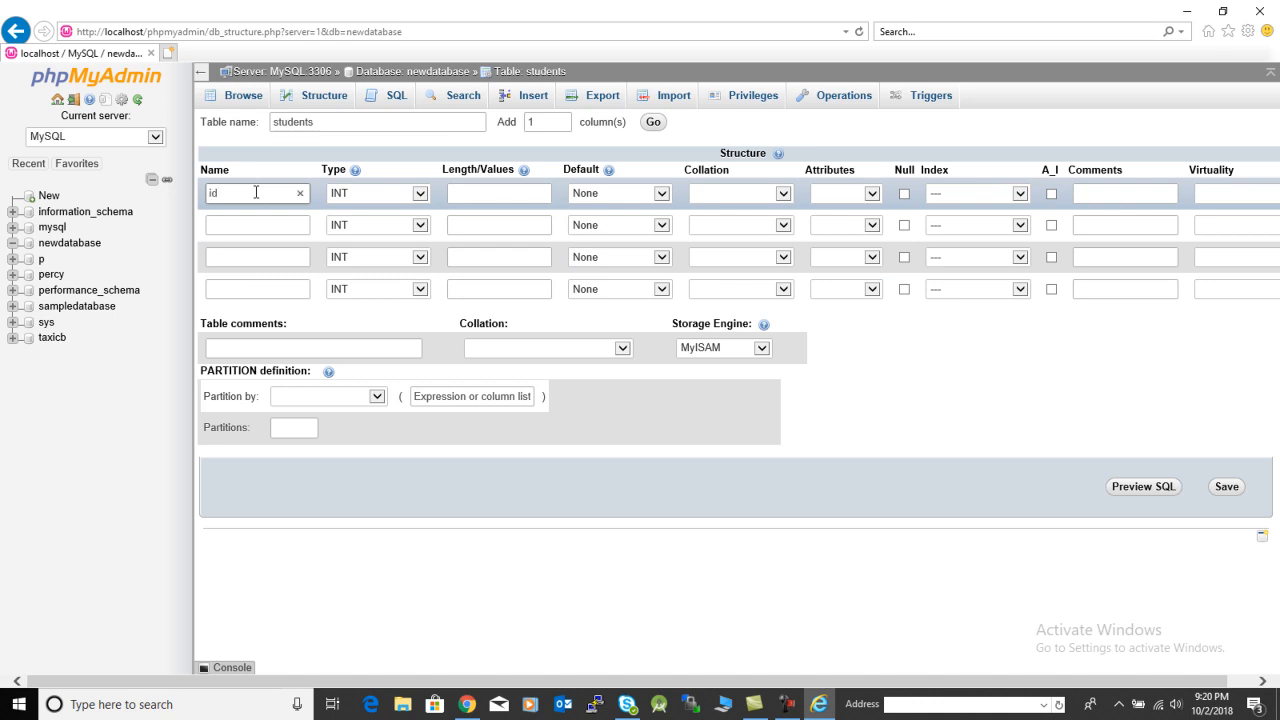
left_click(420, 193)
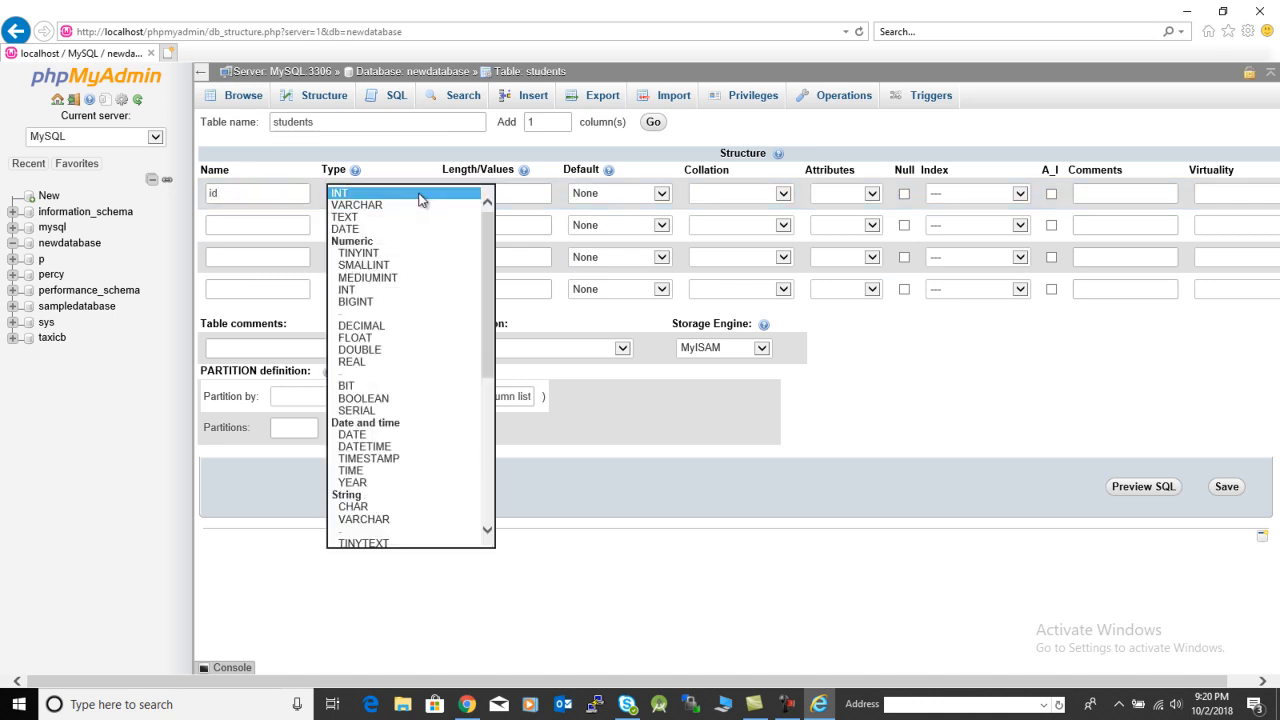
left_click(420, 194)
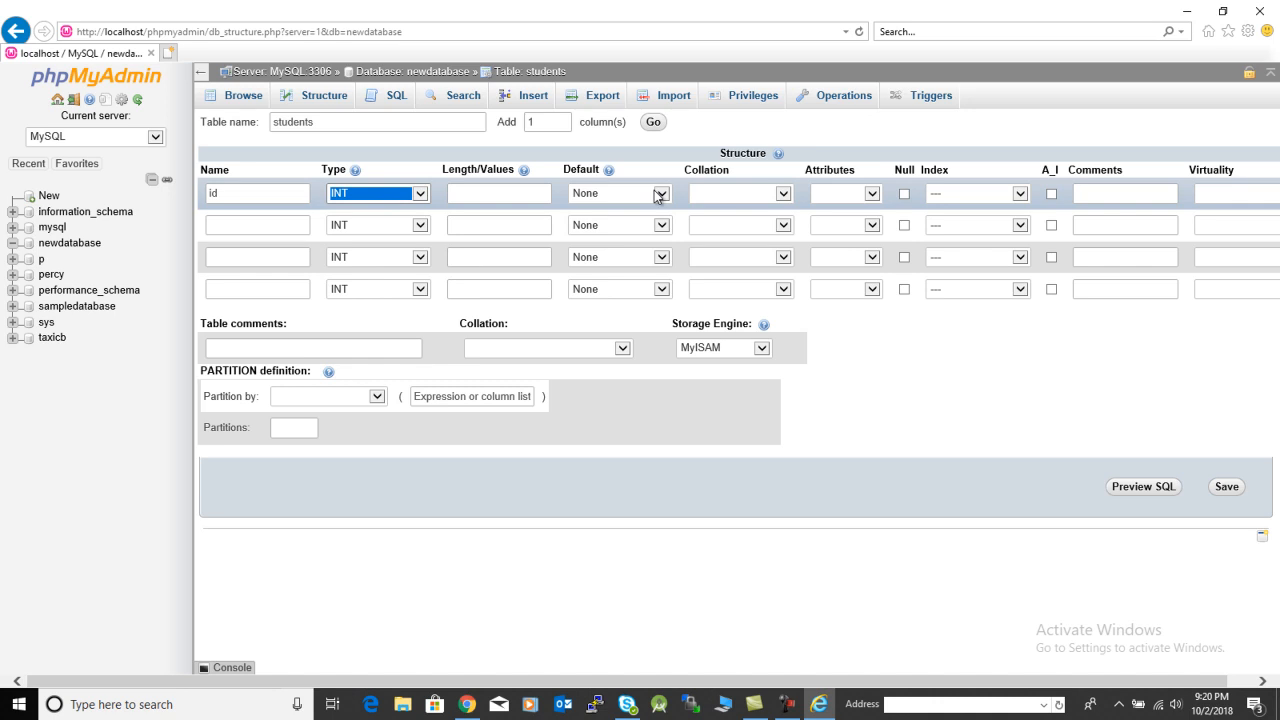
left_click(489, 195)
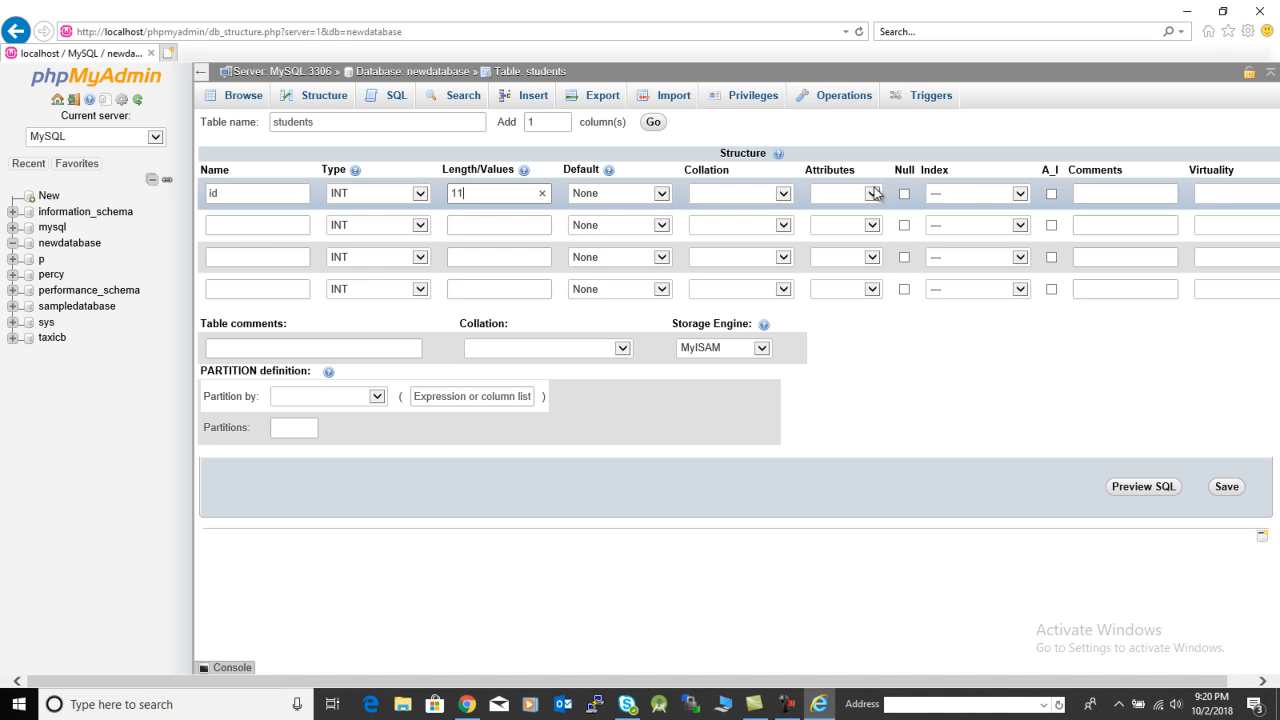
left_click(1051, 194)
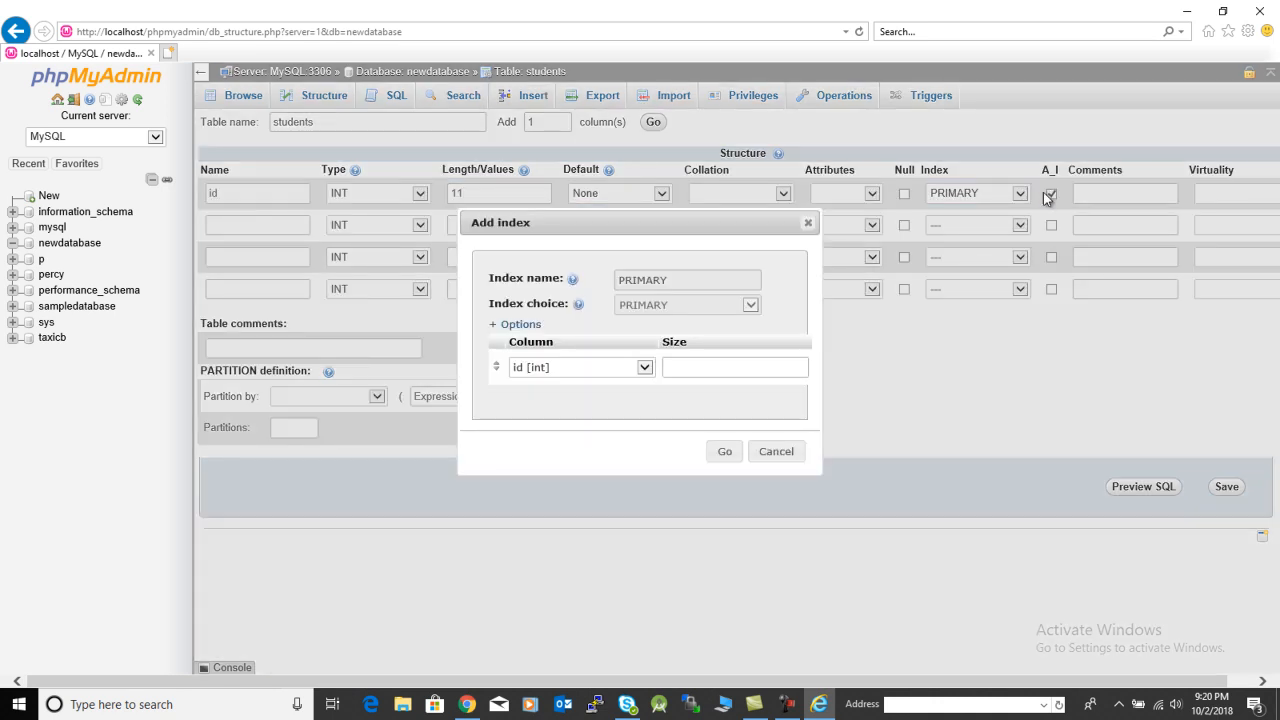
left_click(725, 454)
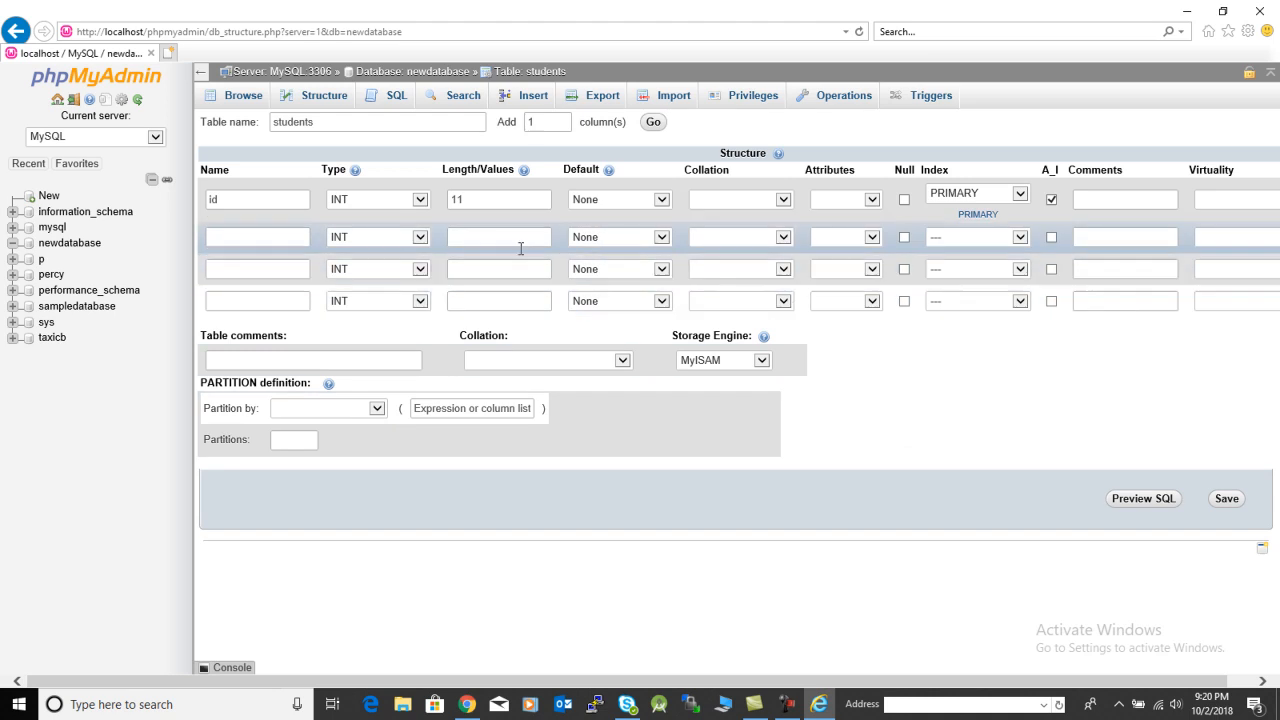
Step: Define the second column as name, type VARCHAR, length 30
left_click(245, 239)
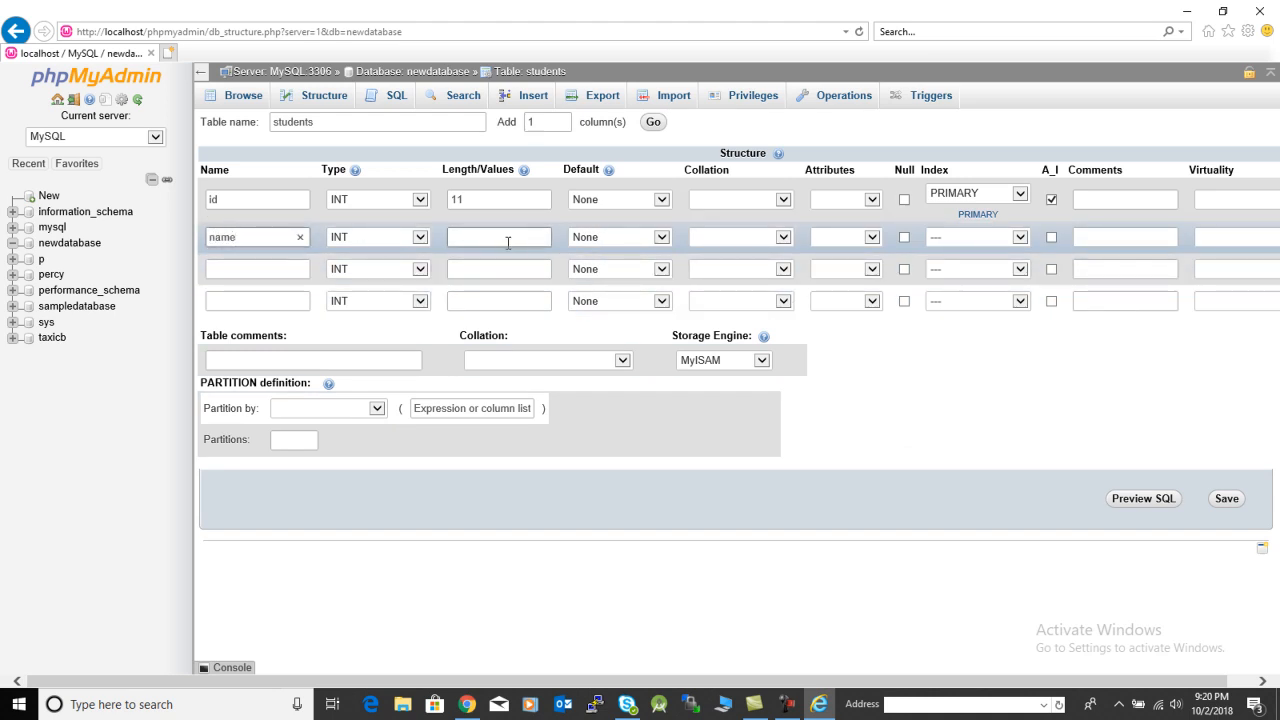
left_click(397, 240)
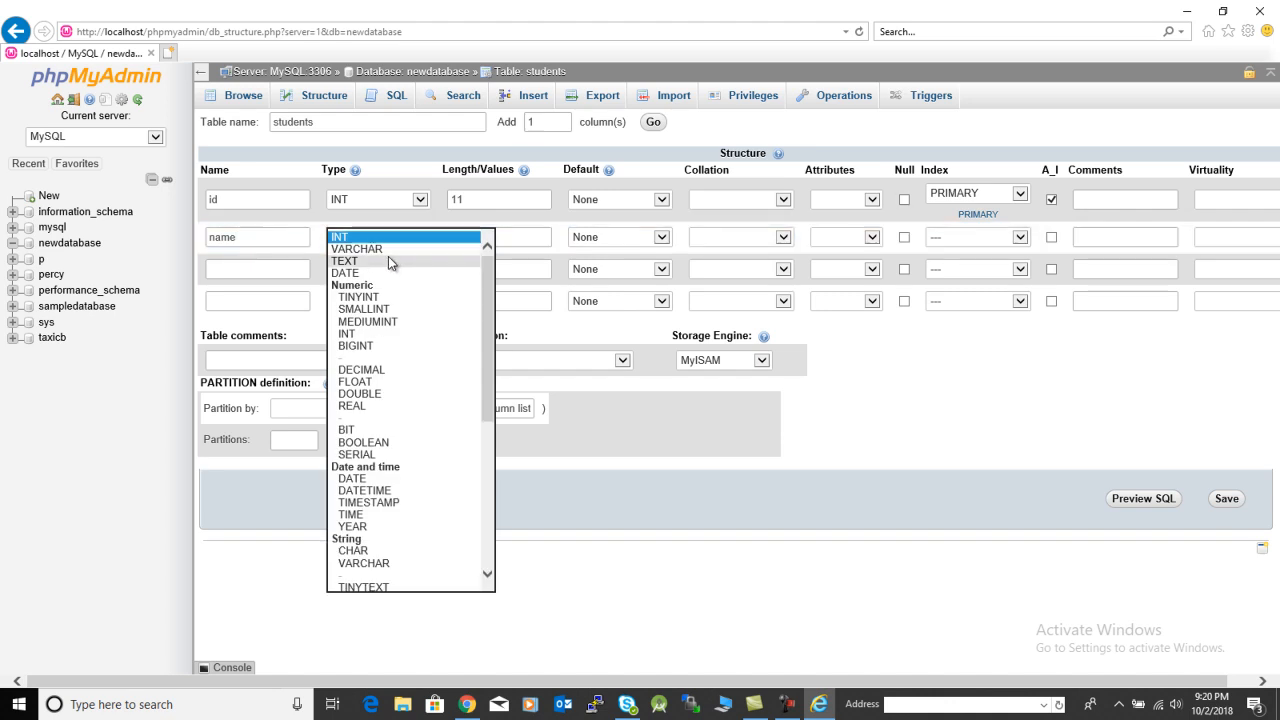
left_click(388, 250)
left_click(483, 237)
type("2")
key("BackSpace")
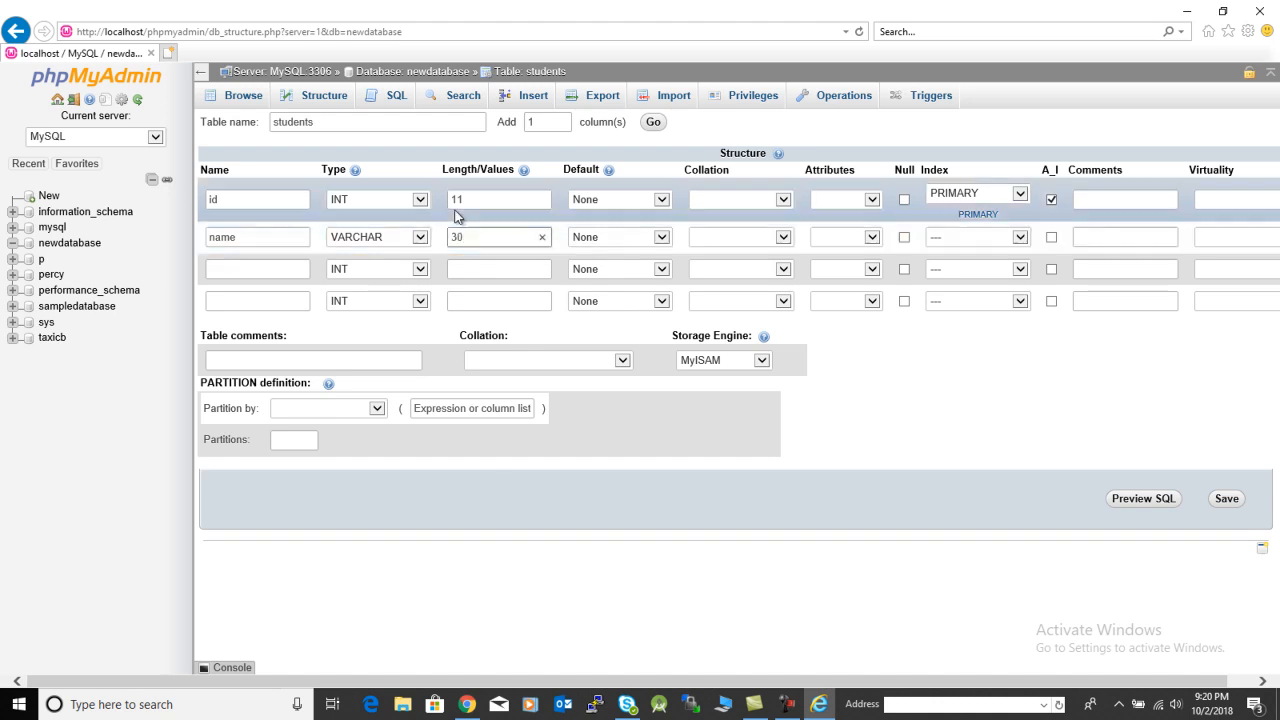
Step: Define the third column as surname, type VARCHAR, length 30
left_click(235, 270)
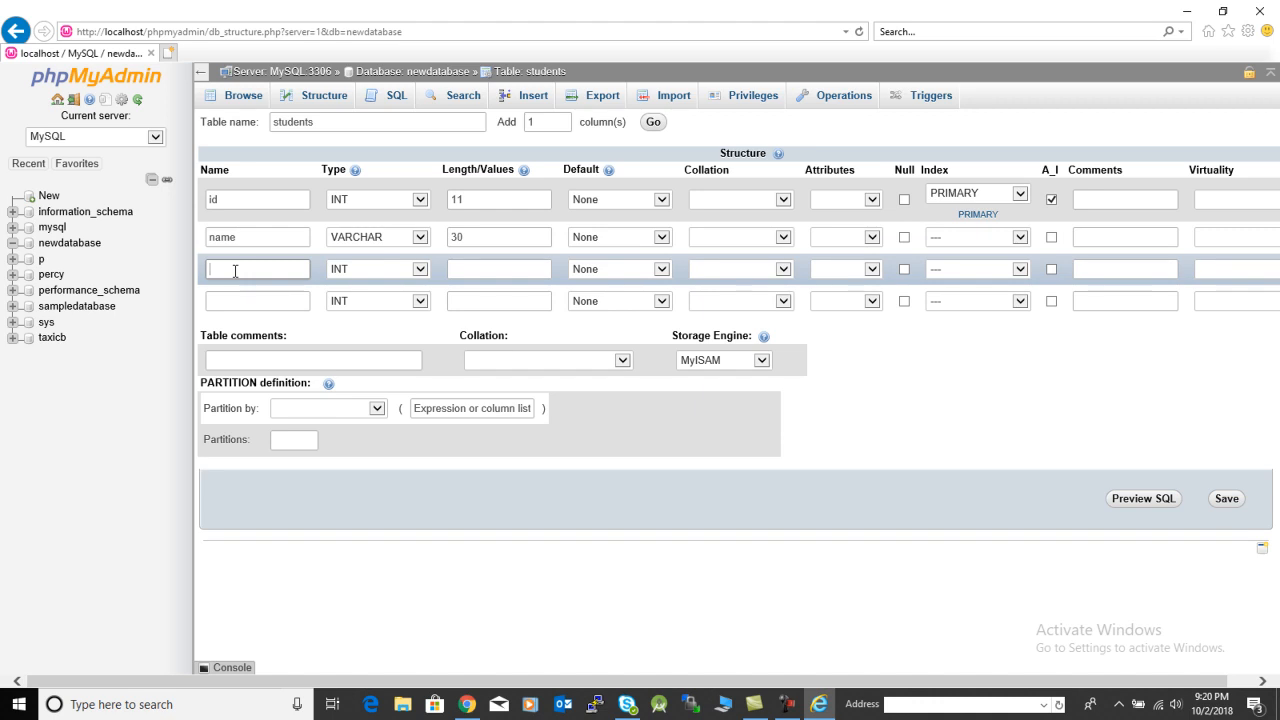
type("surname")
left_click(331, 274)
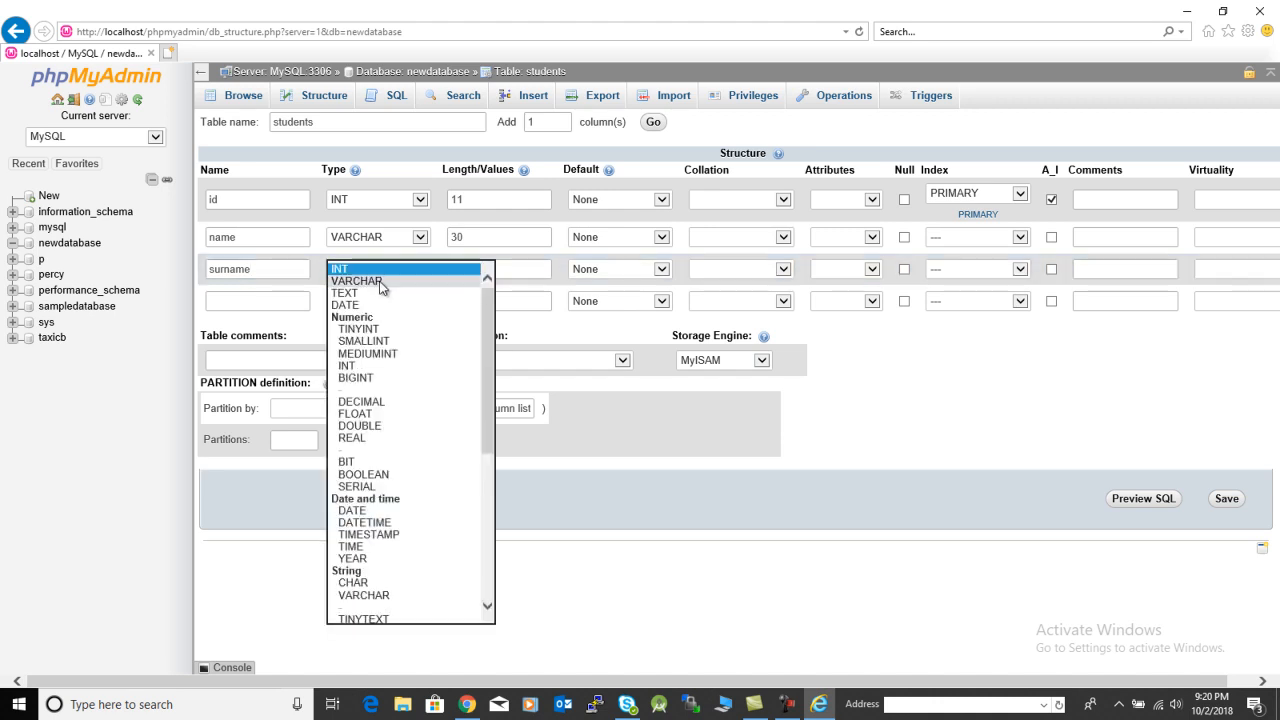
left_click(380, 282)
left_click(496, 268)
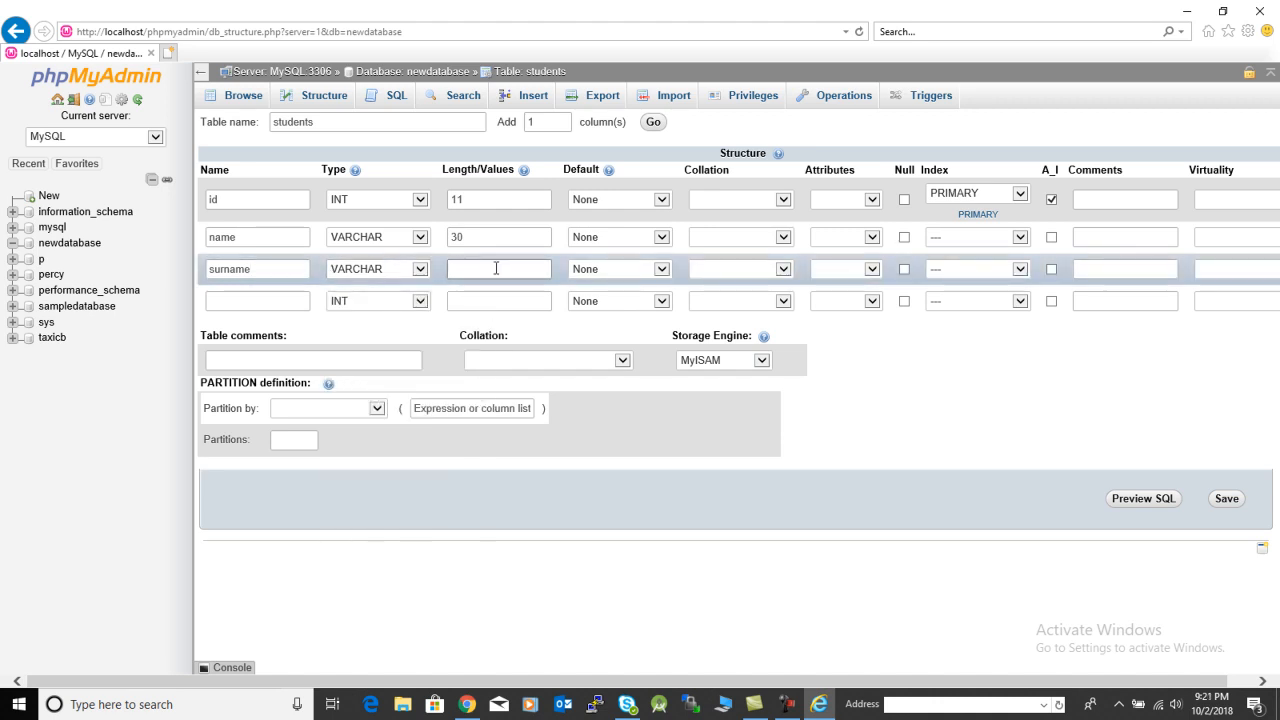
type("30")
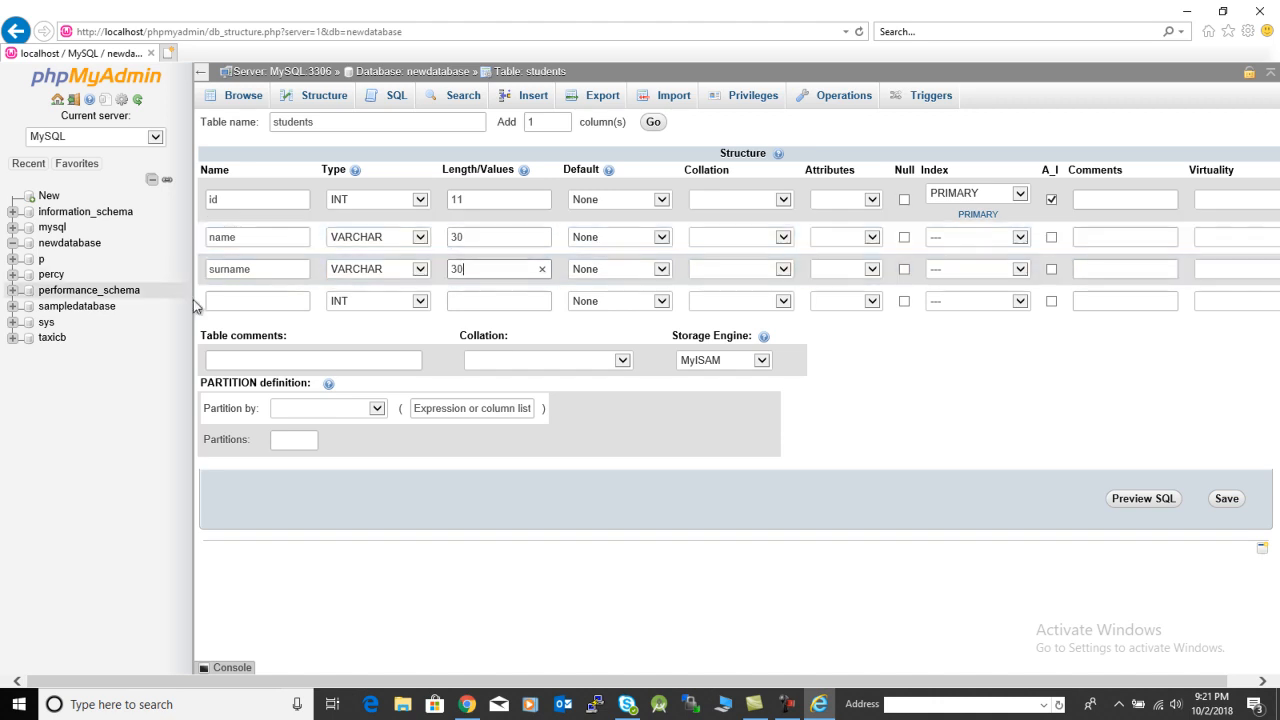
Step: Define the fourth column as grade, type VARCHAR, length 50, and save the students table
left_click(242, 303)
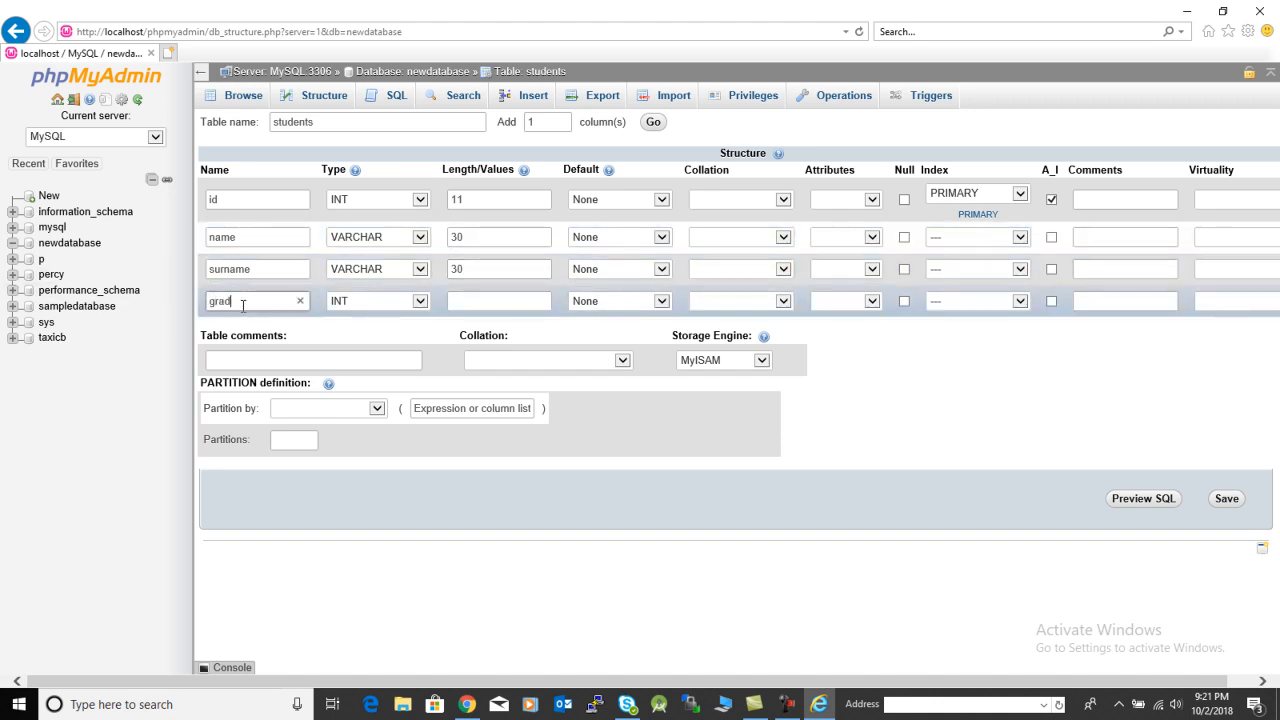
left_click(360, 302)
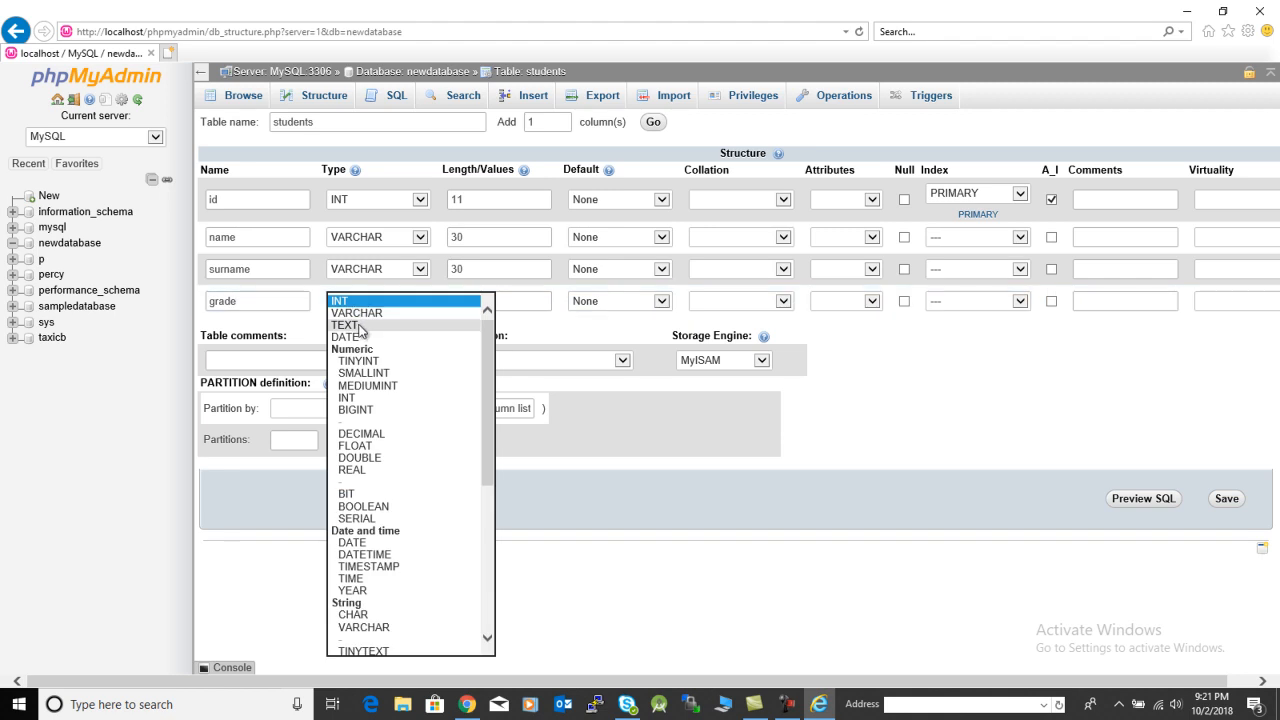
left_click(362, 316)
left_click(501, 298)
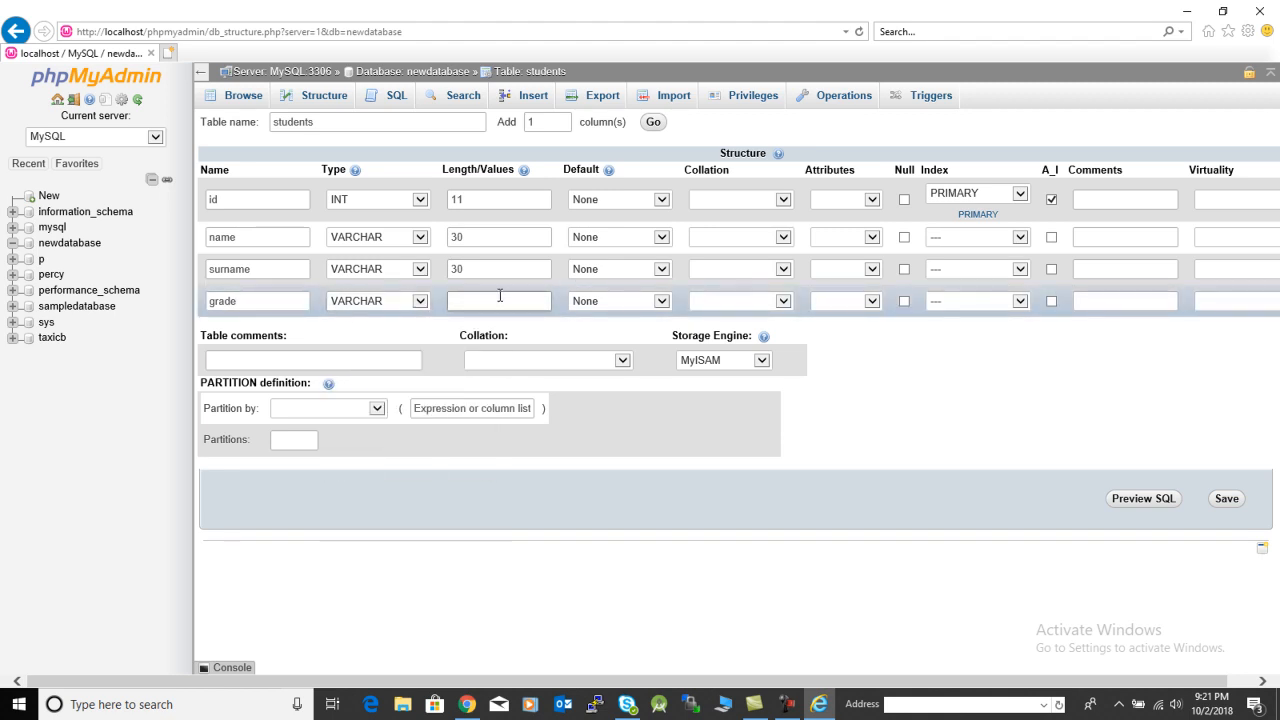
type("50")
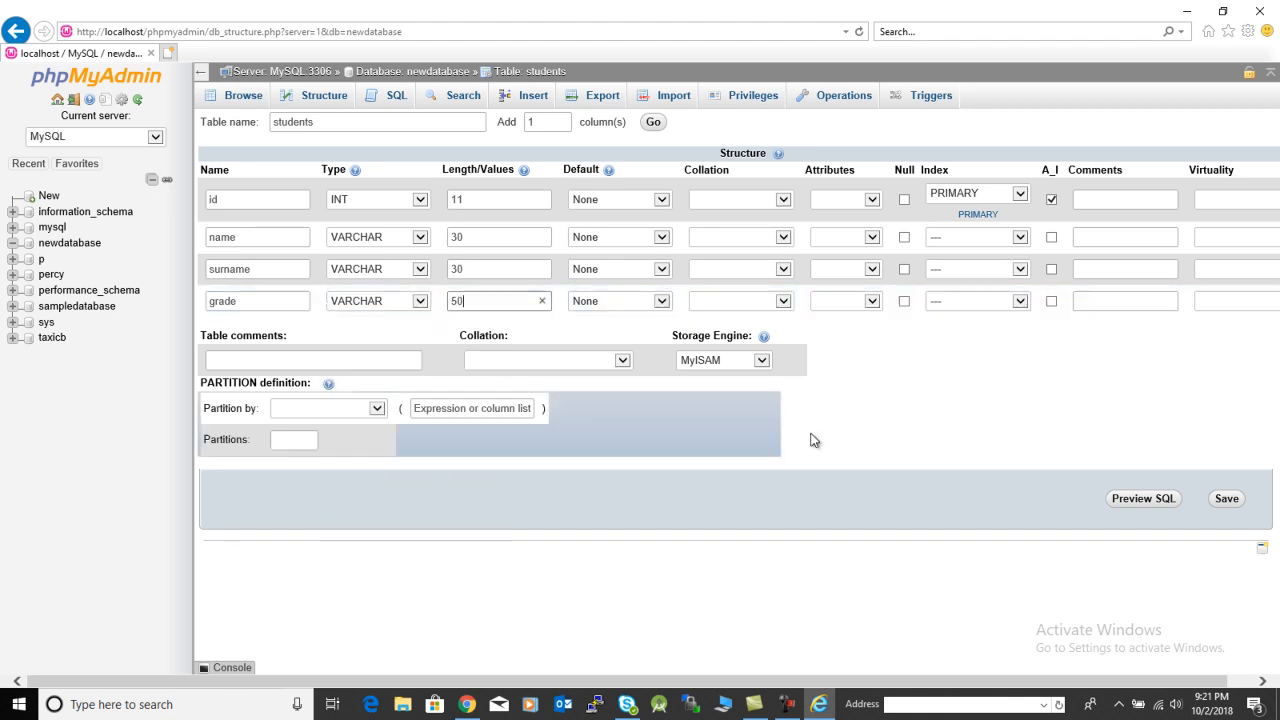
left_click(1222, 500)
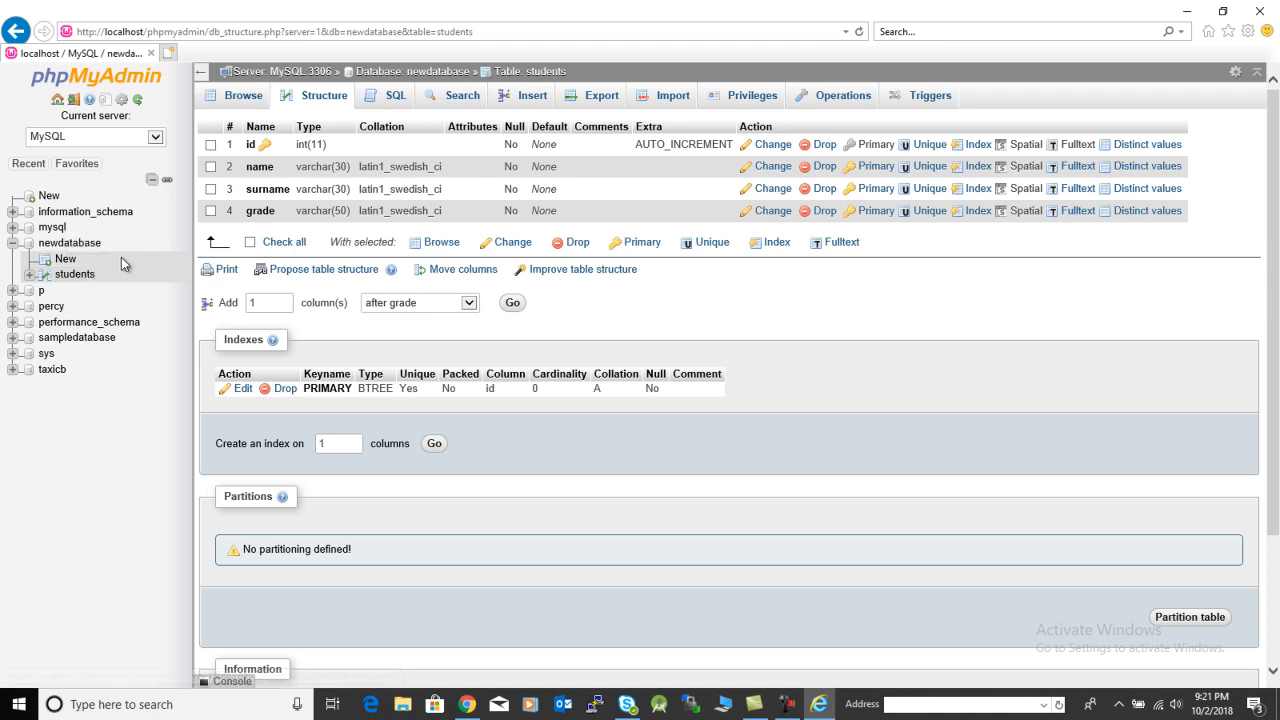
Step: Open newdatabase and browse the rows of the students table
left_click(68, 245)
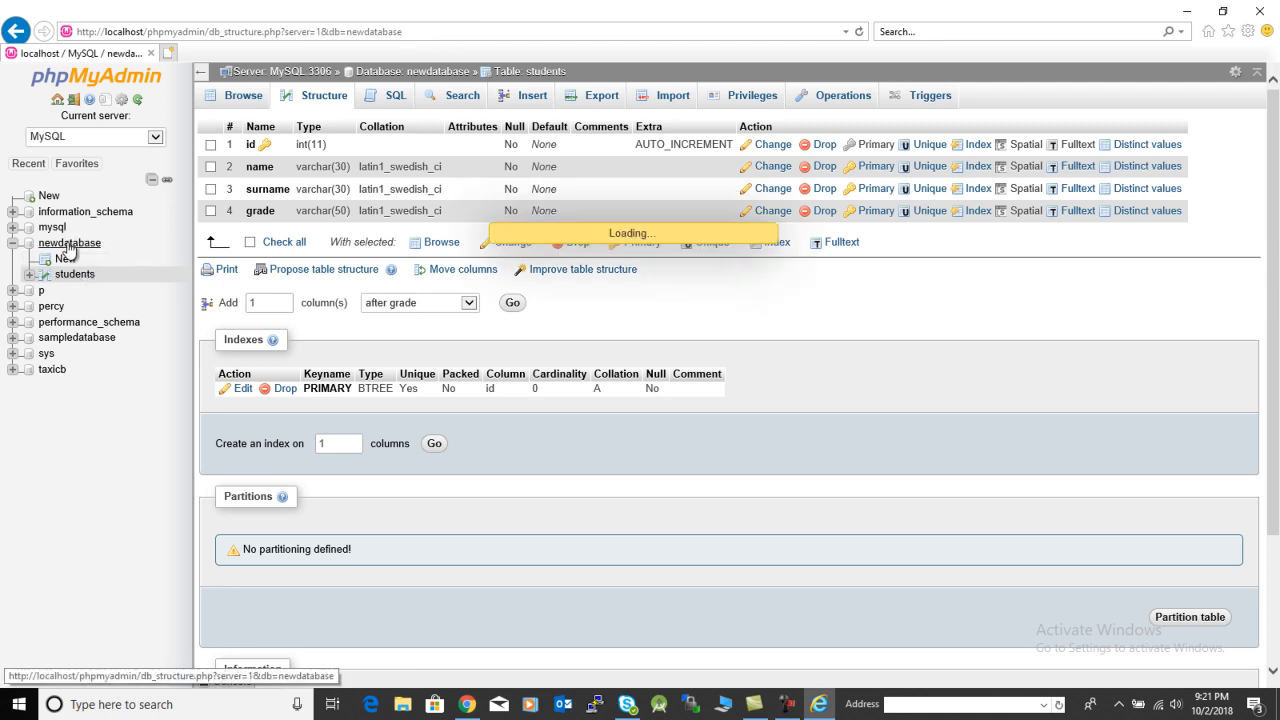
left_click(86, 276)
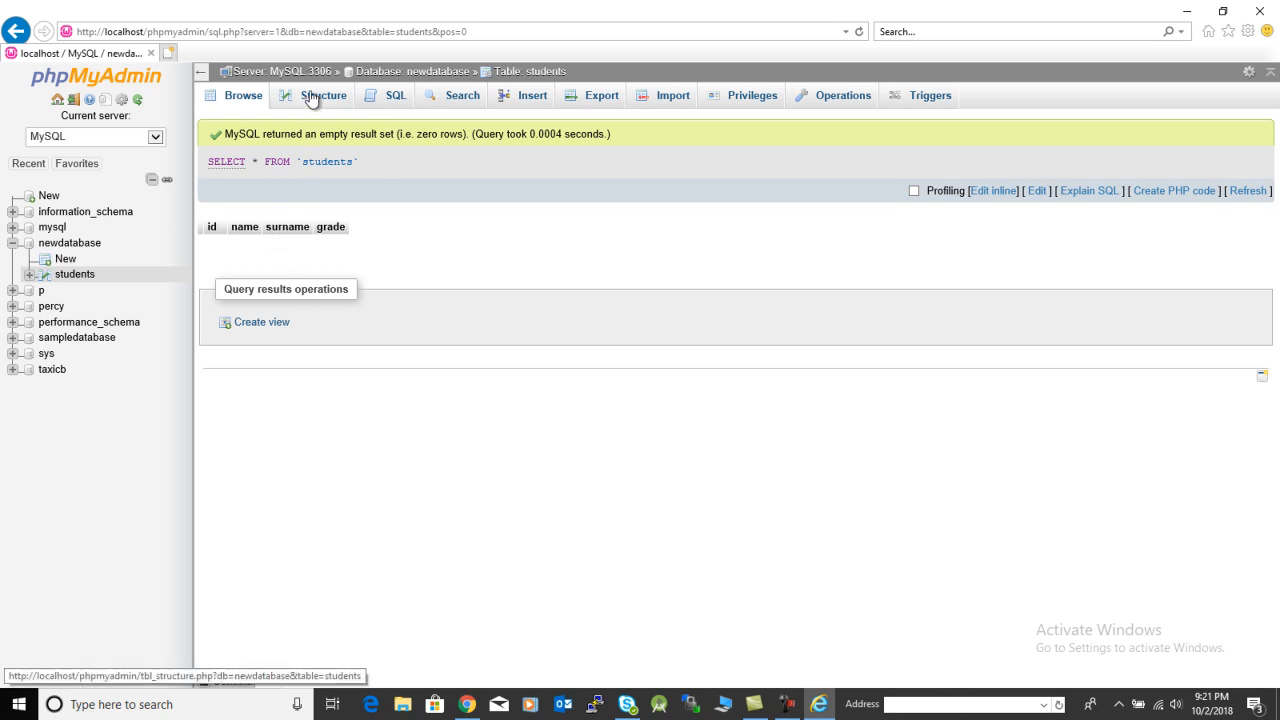
Step: Start inserting rows into the students table, filling in the first student's name and surname with grade 7
left_click_drag(374, 163, 212, 167)
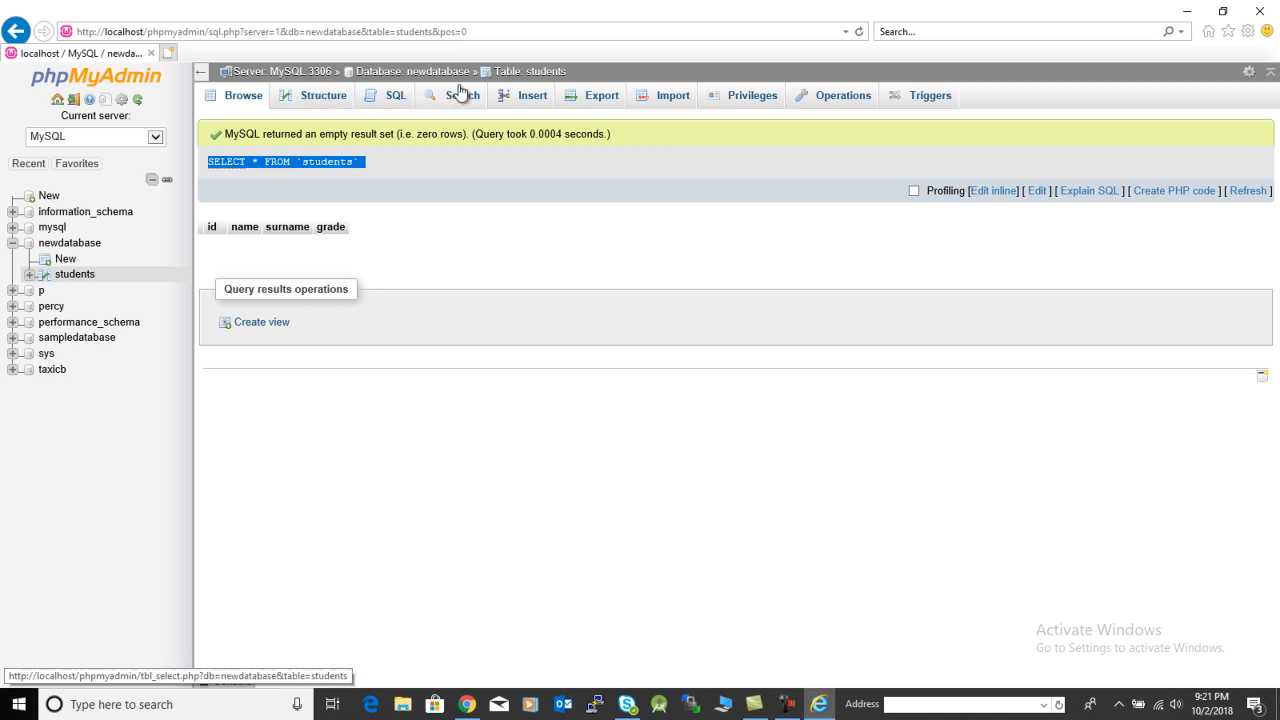
left_click(519, 99)
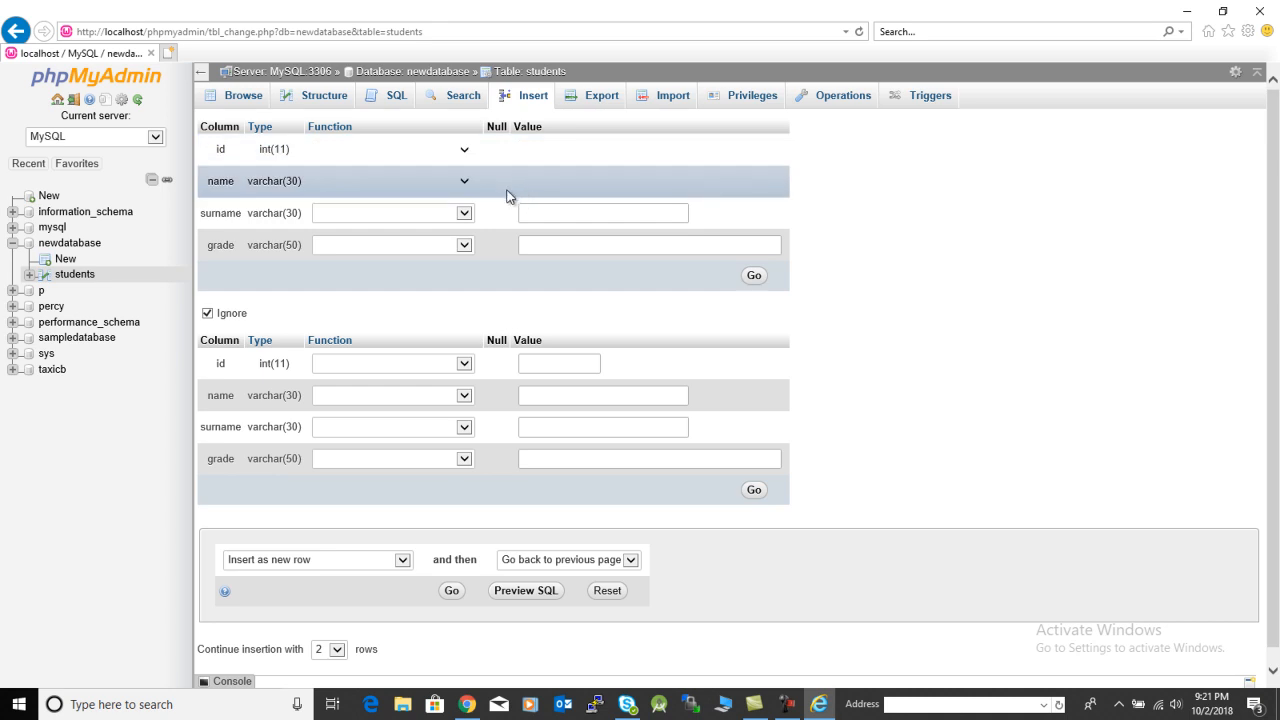
left_click(556, 183)
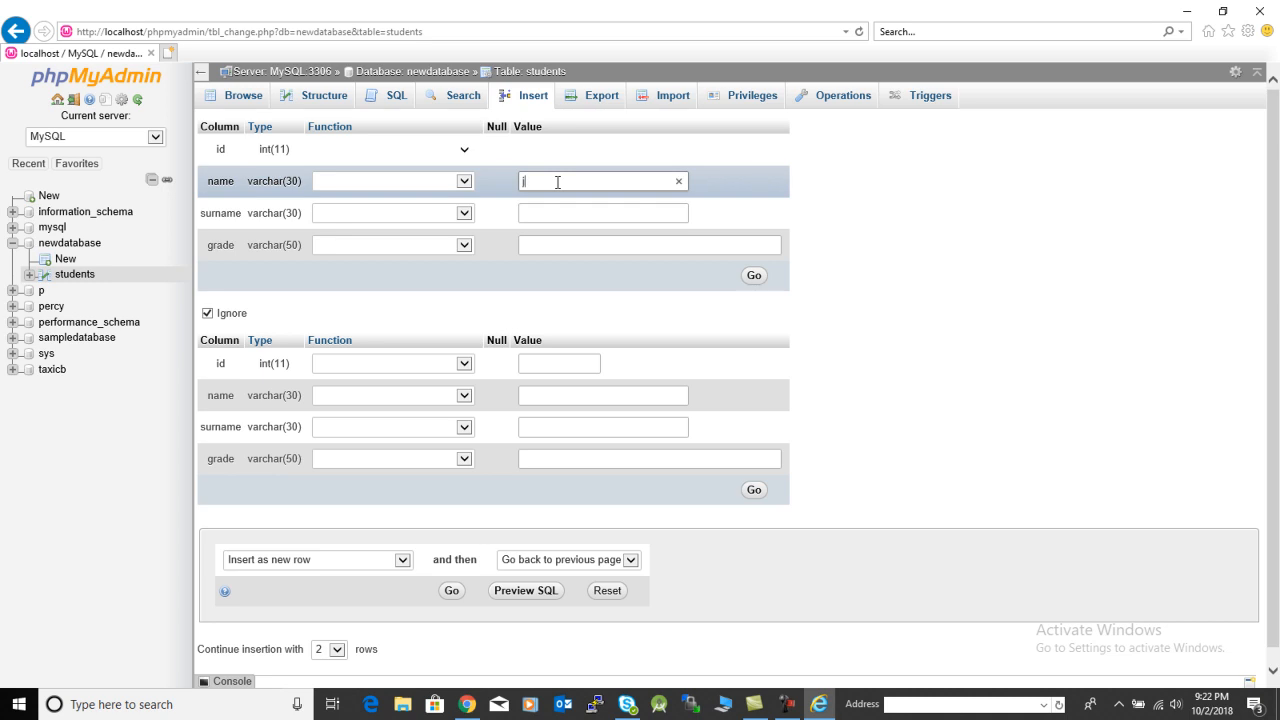
type("John")
left_click(558, 206)
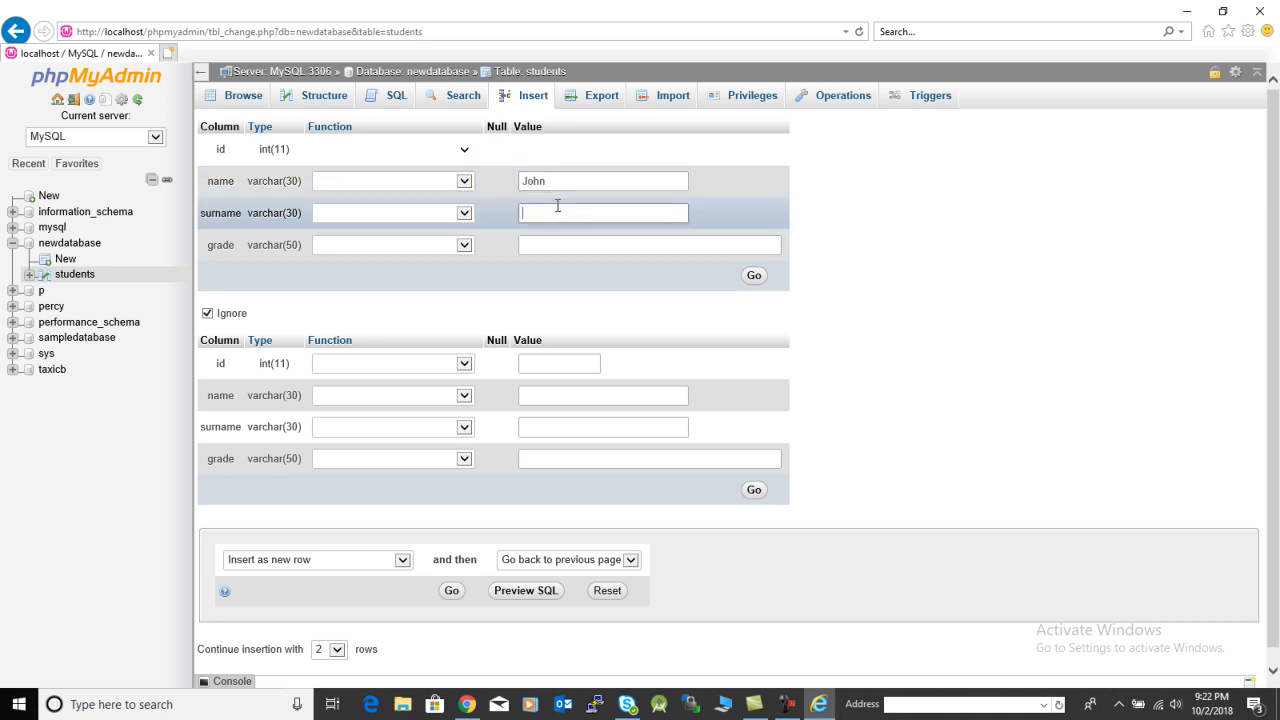
type("Dlamini")
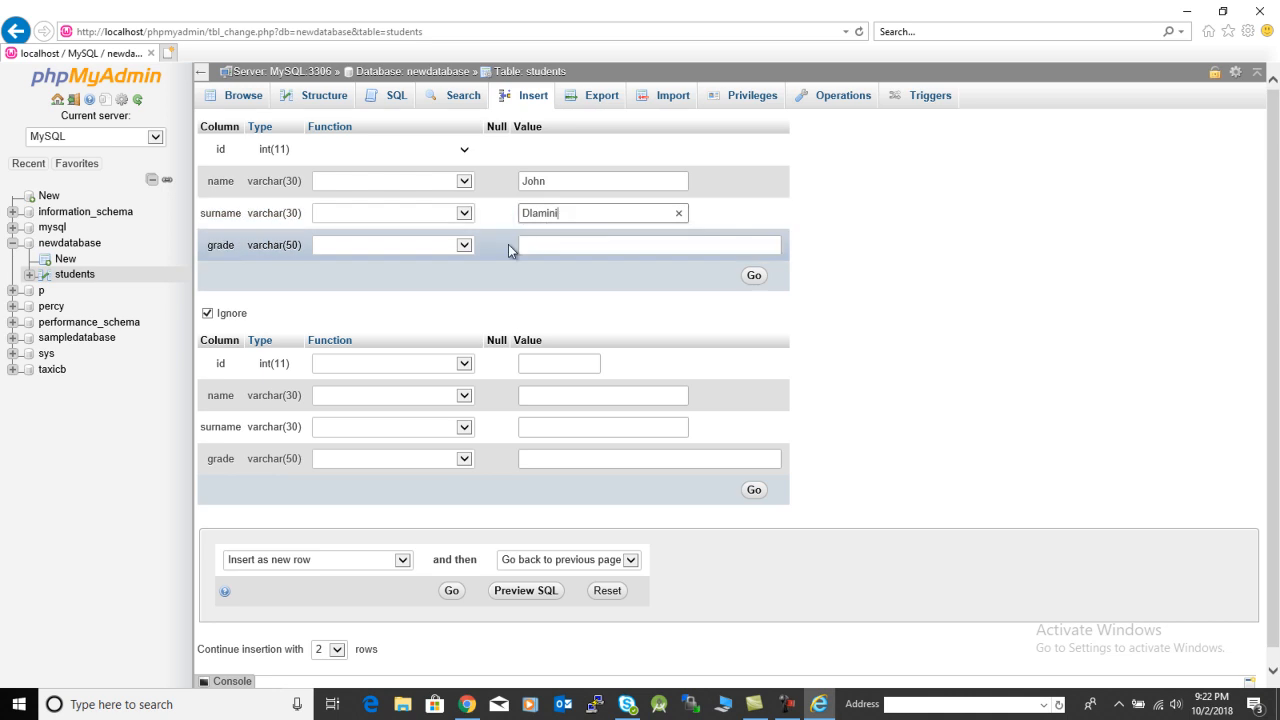
left_click(564, 241)
type("7")
Step: Fill in the second row with another student's name and surname and grade 5, leaving the id empty
scroll(600, 375, "down", 1)
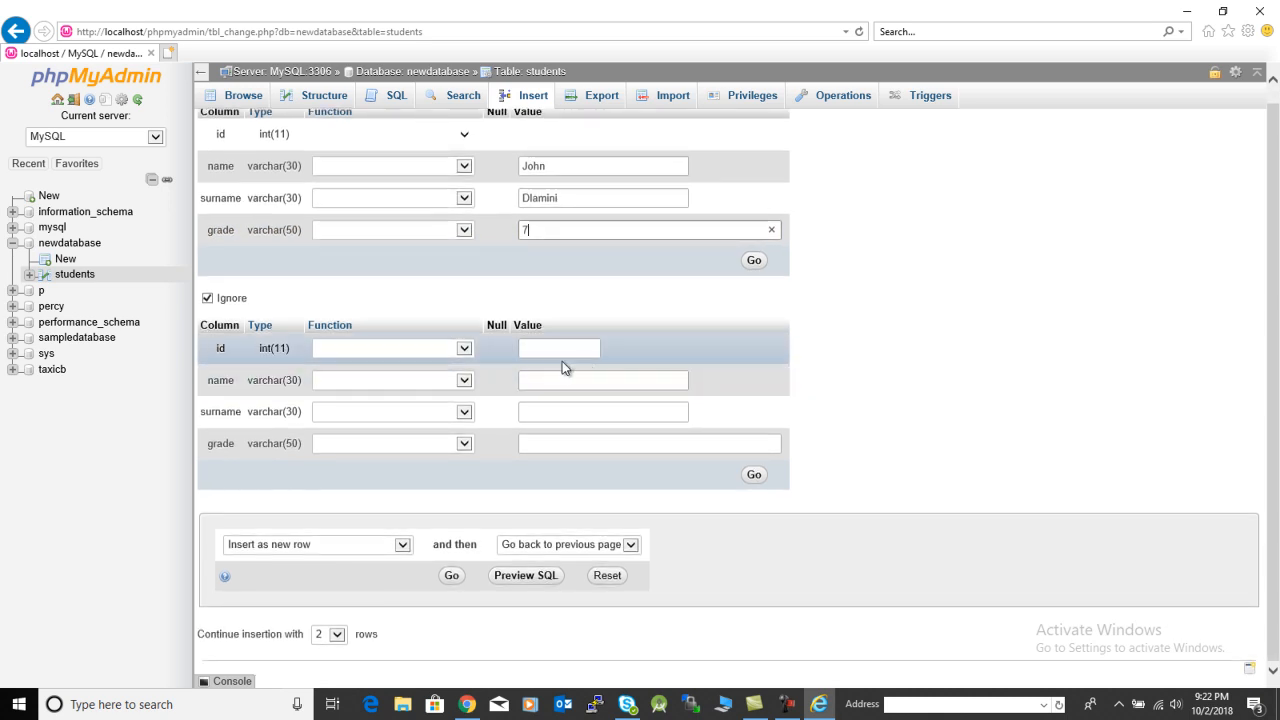
left_click(543, 378)
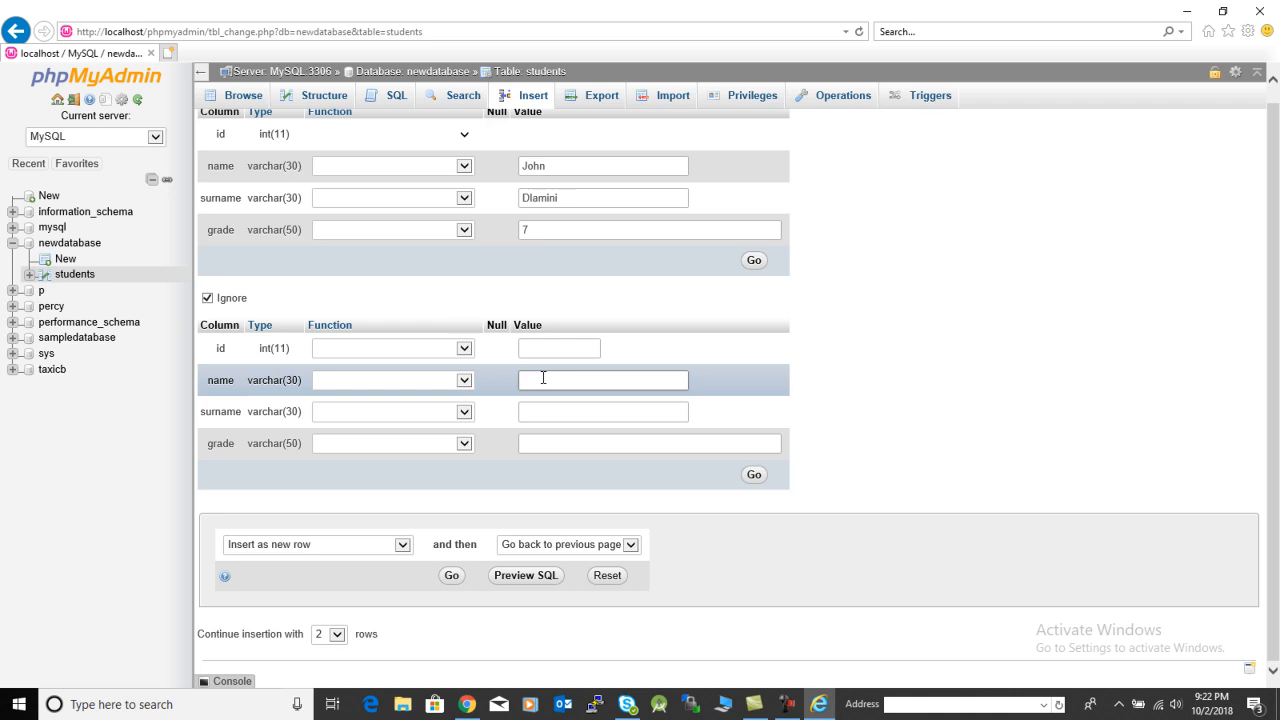
type("Zikho")
type("hele")
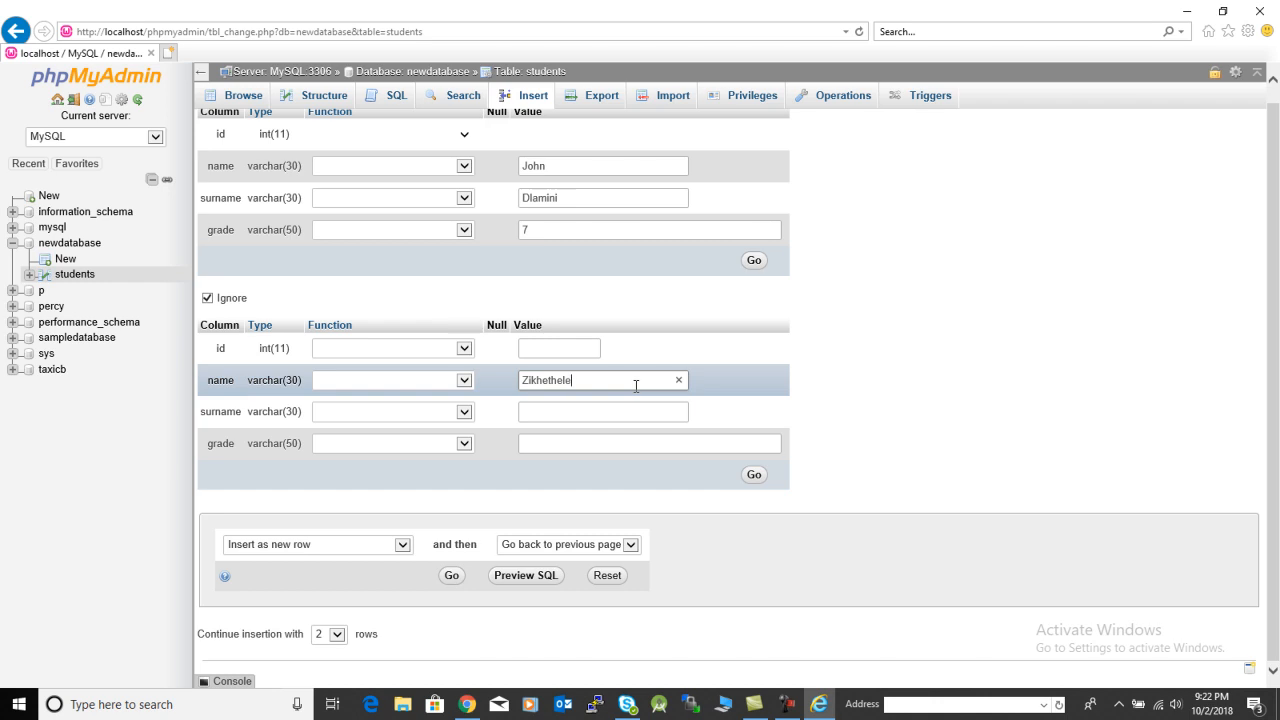
left_click(552, 413)
type("Gumede")
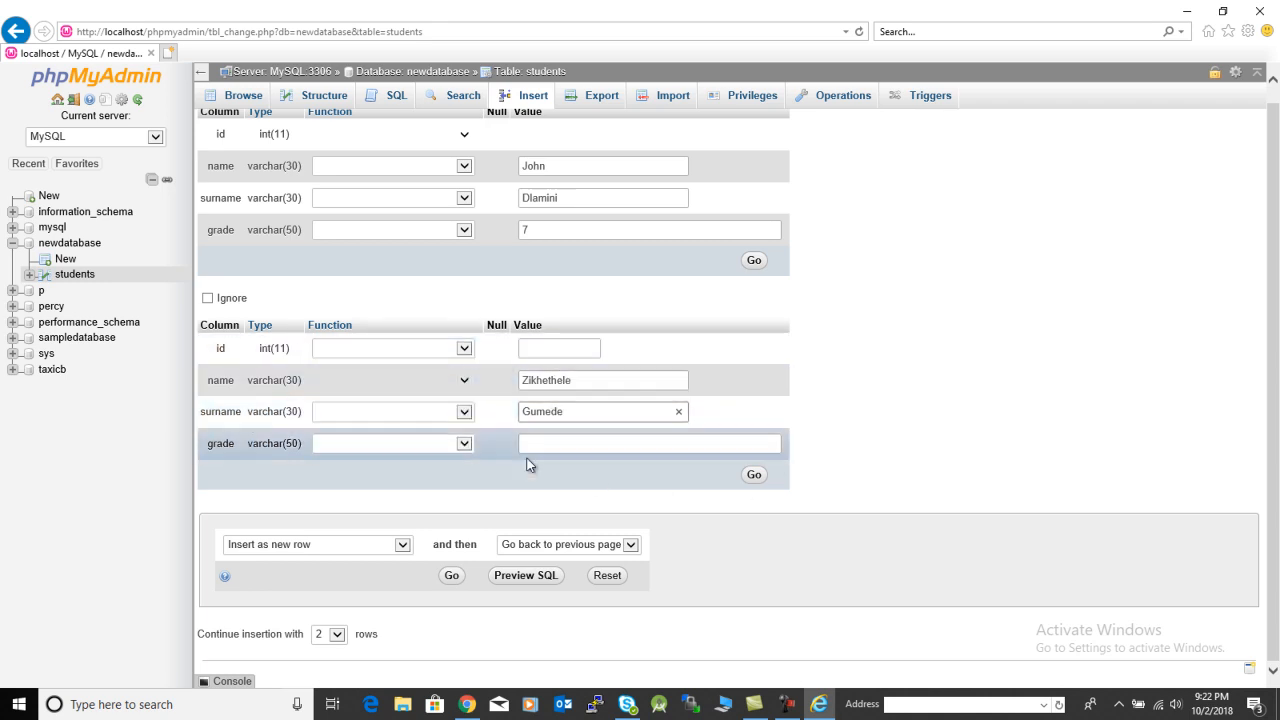
scroll(578, 285, "up", 1)
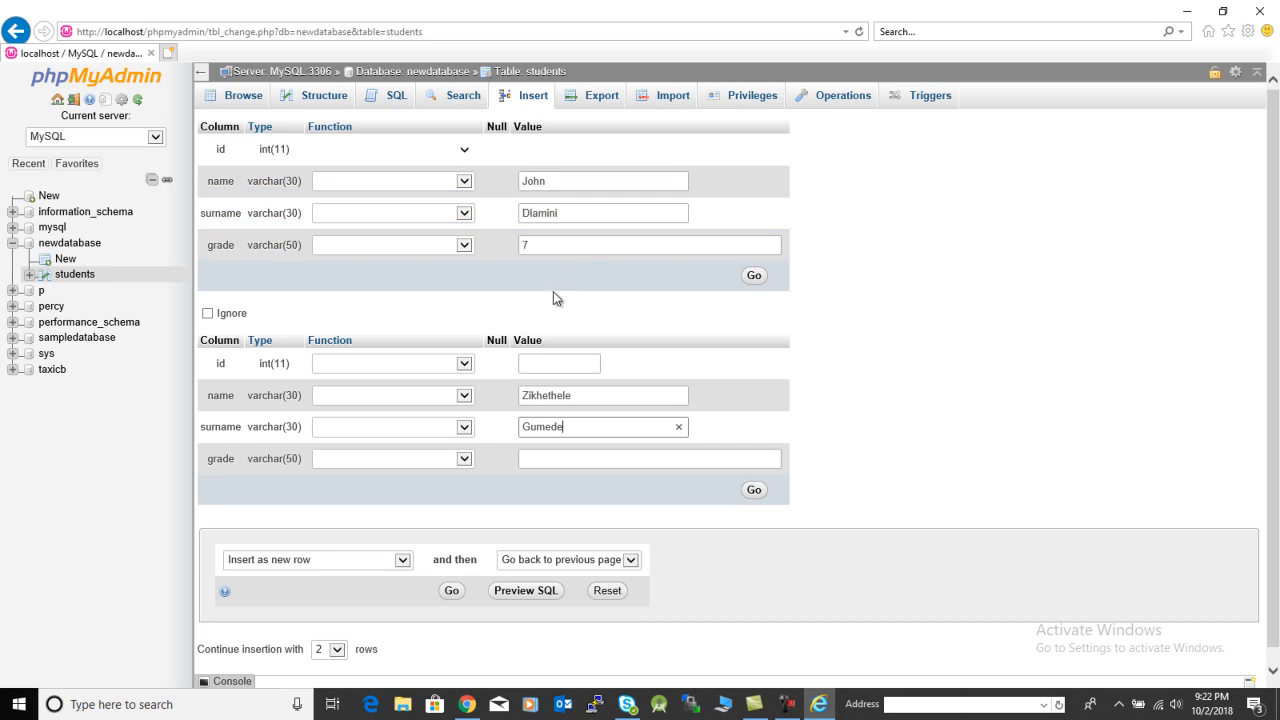
left_click(562, 456)
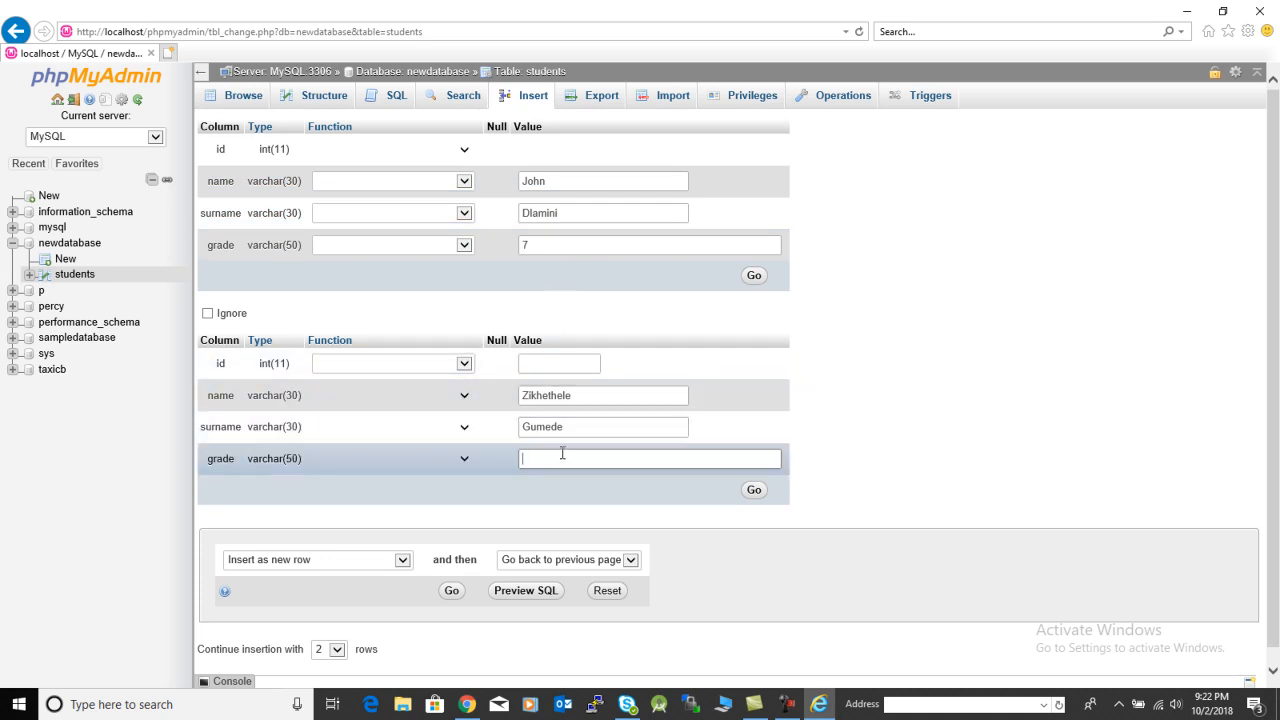
type("5")
scroll(828, 524, "down", 1)
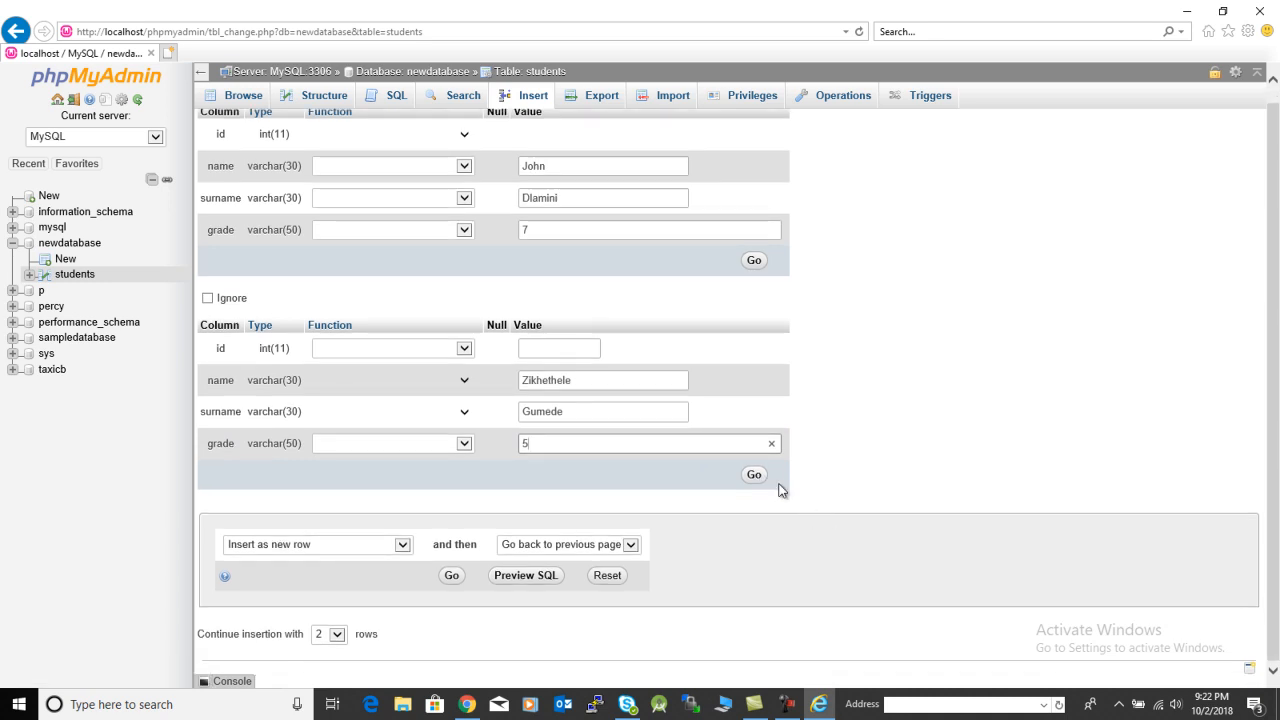
Step: Insert both filled-in rows and browse the students table
left_click(754, 474)
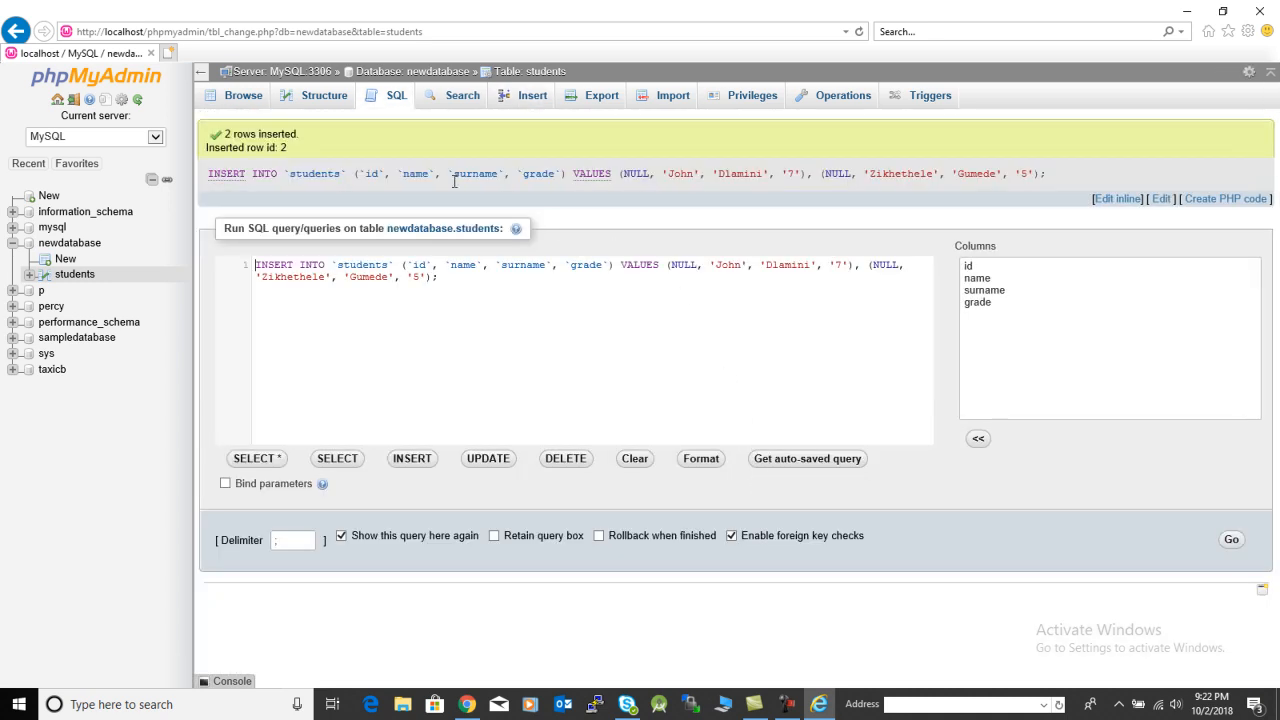
left_click(85, 275)
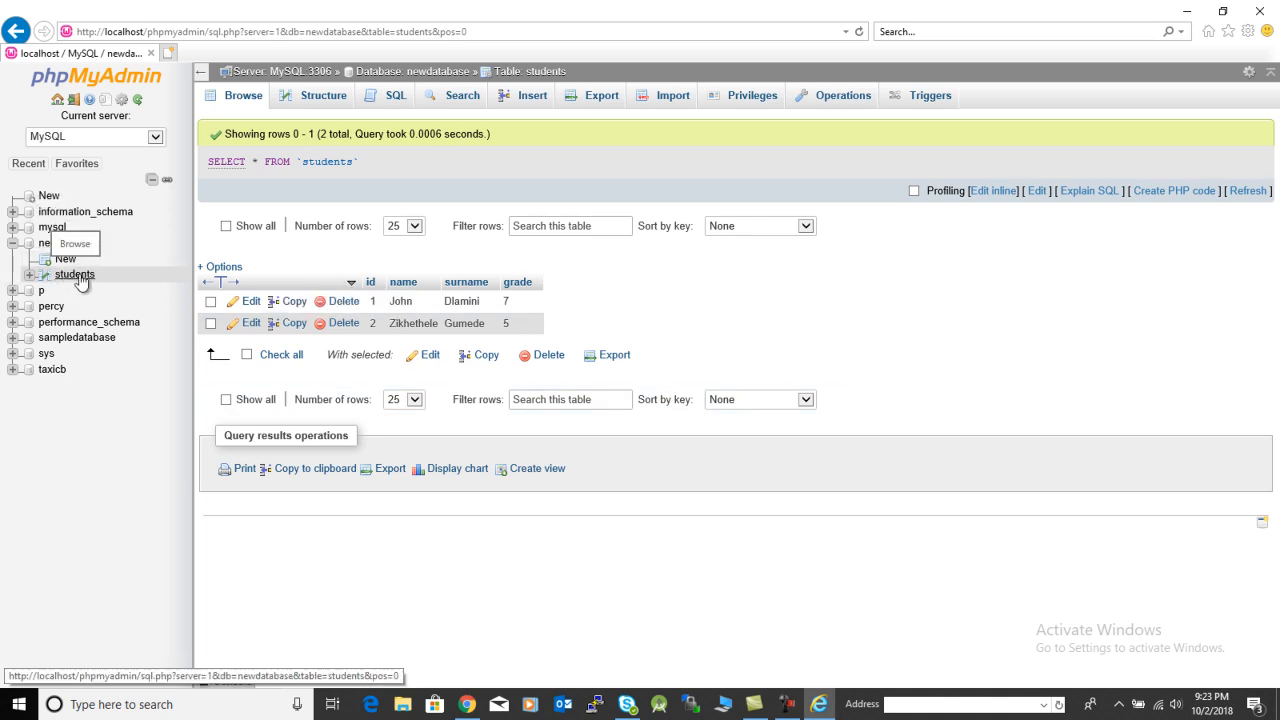
Step: Replace the default SQL query on the table with "select * from student where surname =" followed by the first student's surname, unquoted
left_click(390, 100)
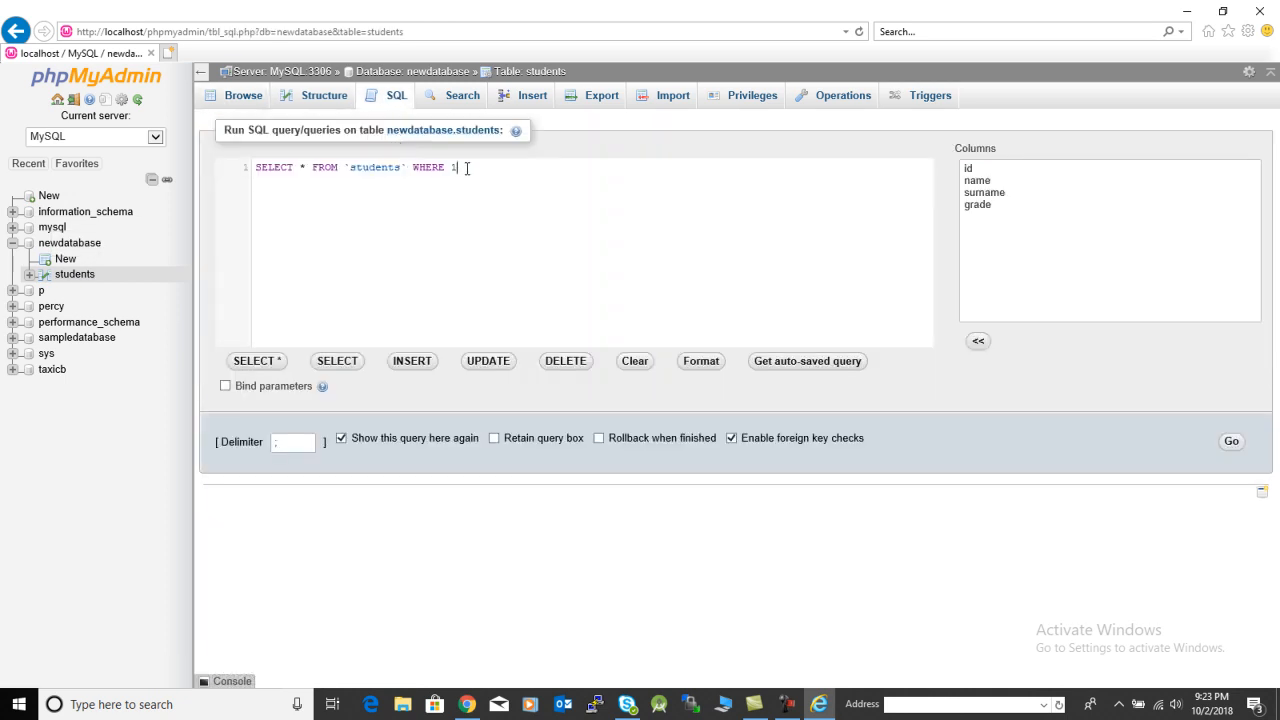
left_click_drag(466, 167, 195, 170)
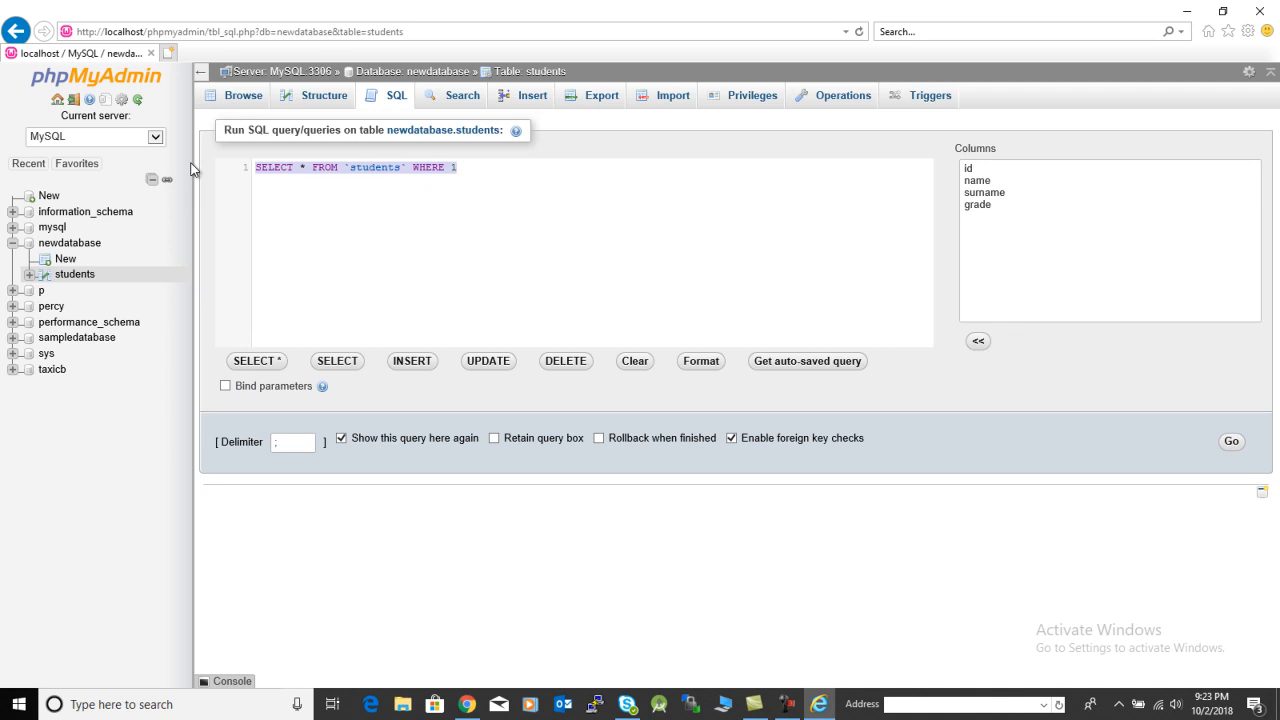
key("BackSpace")
type("select ")
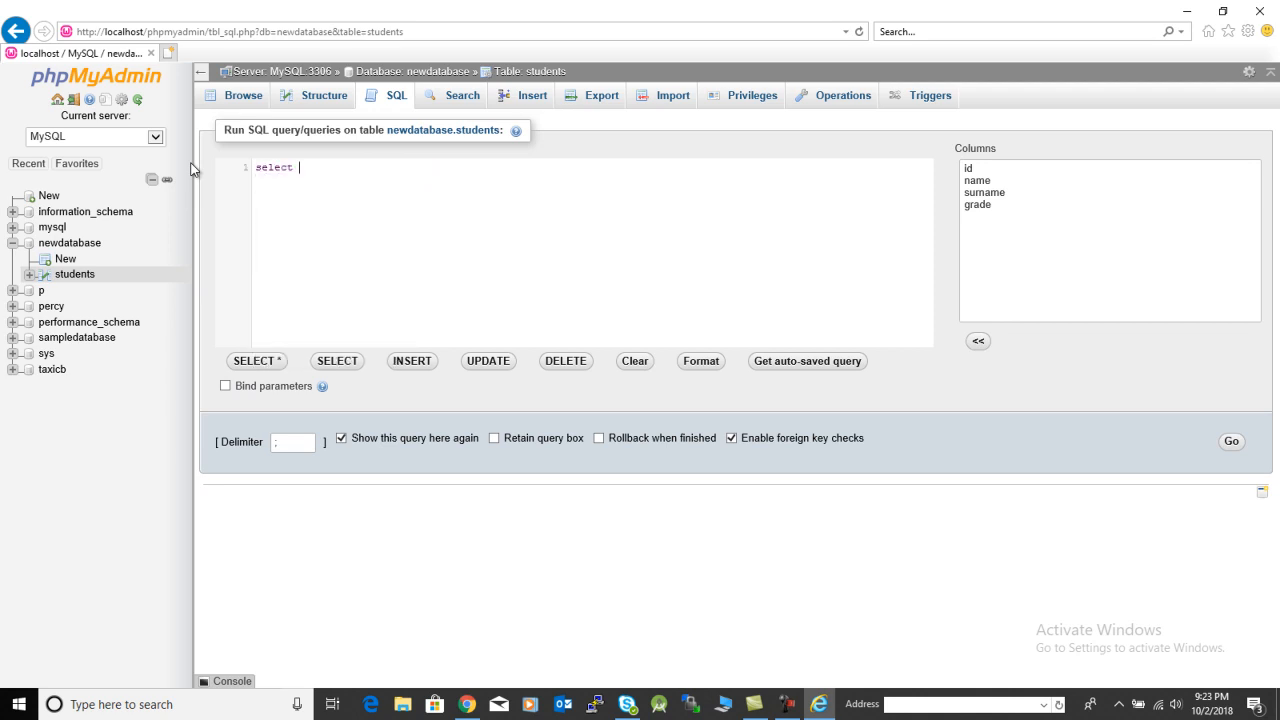
type("* from stude")
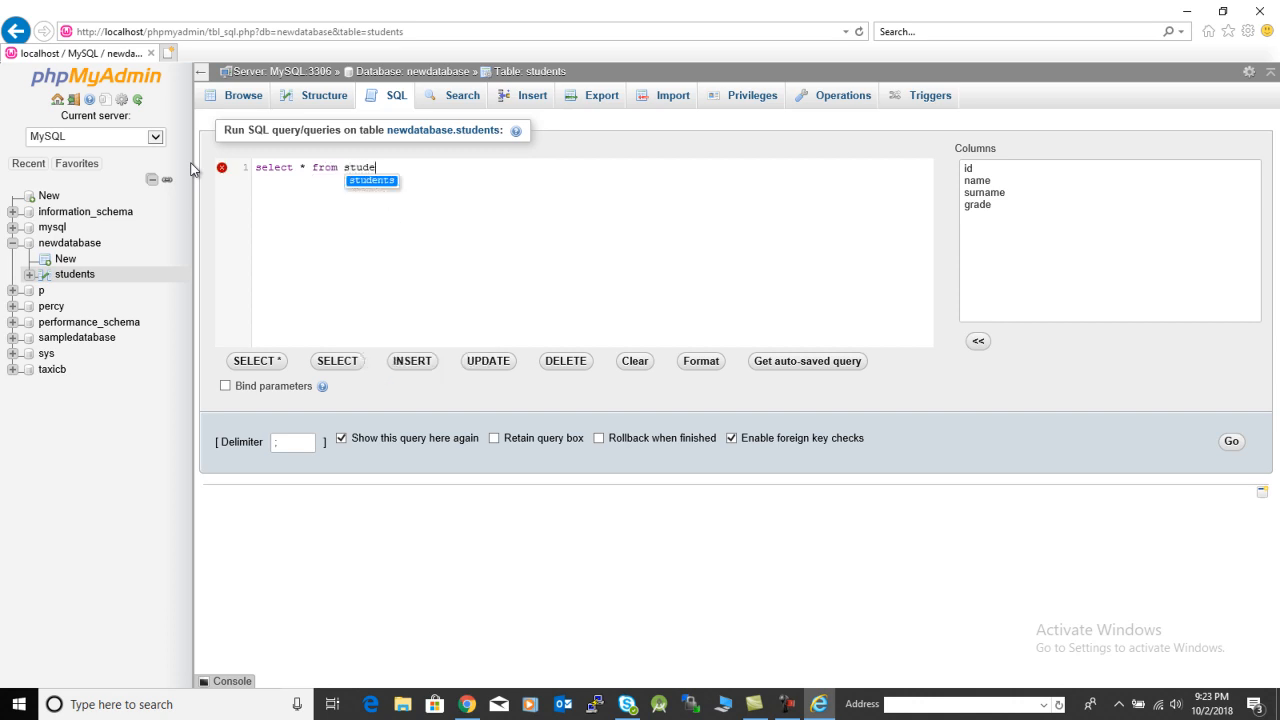
type("nt where ")
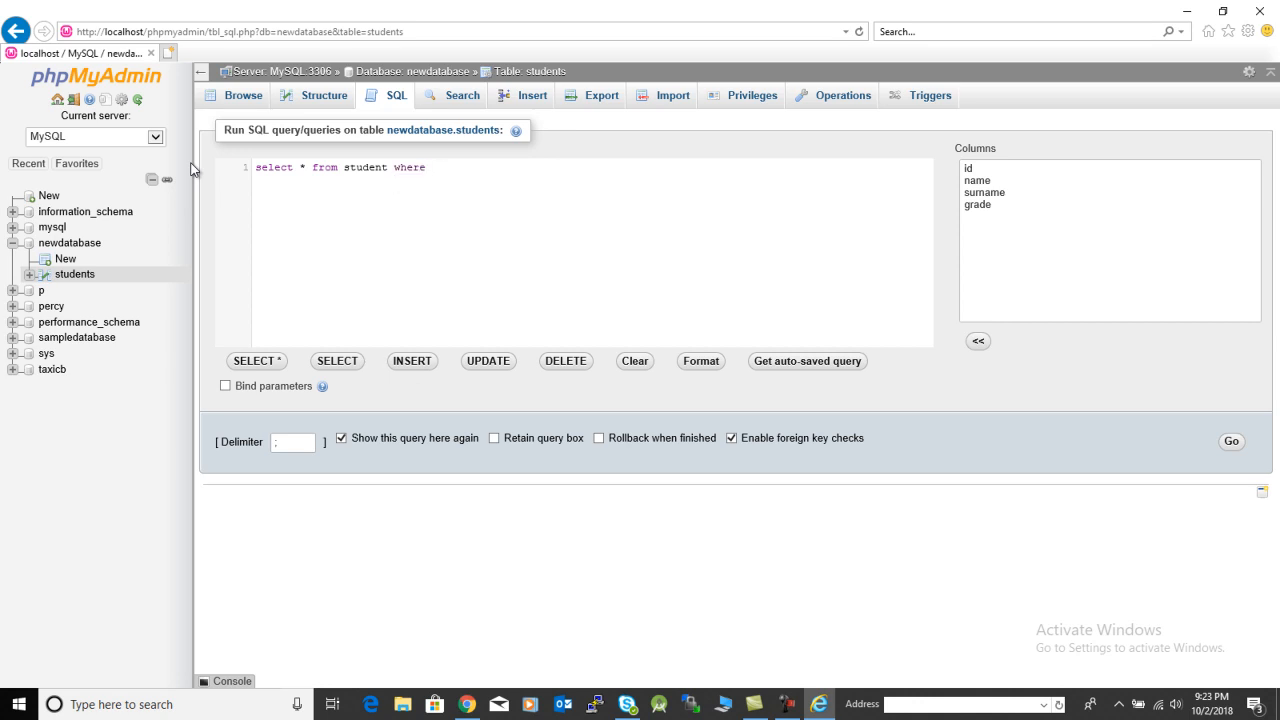
type("surn")
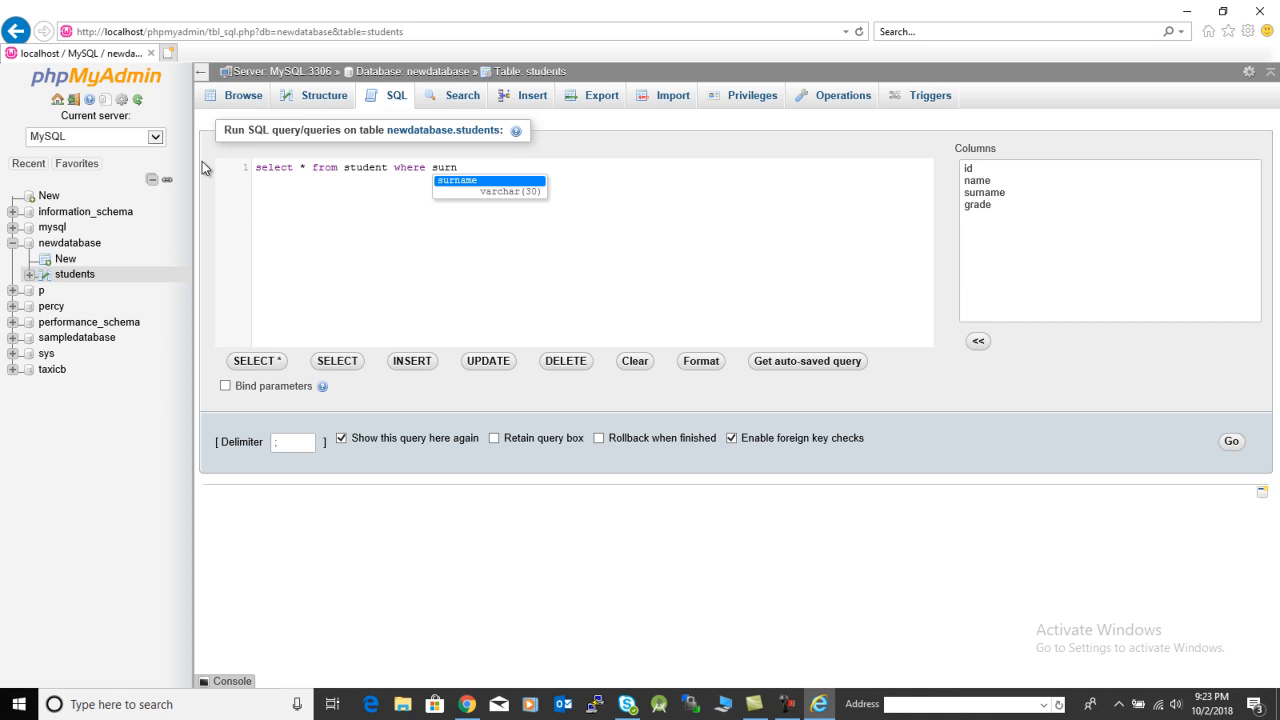
left_click(464, 185)
type("= Dlamini")
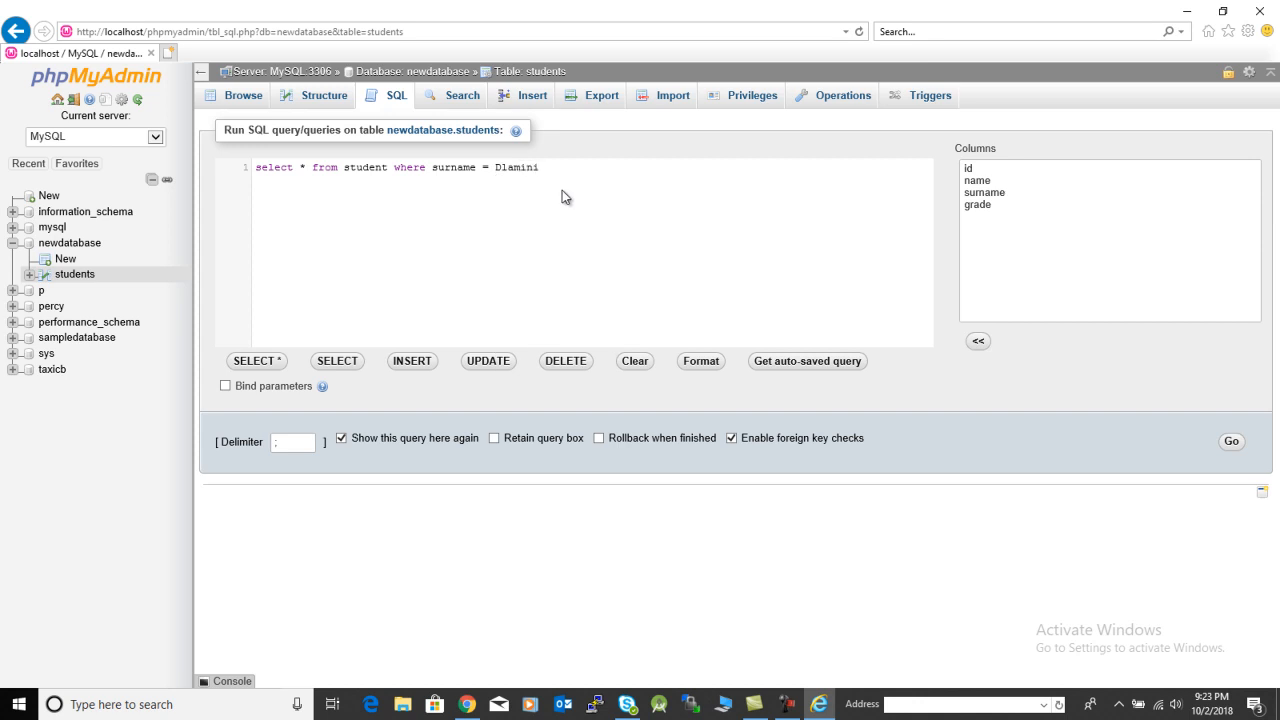
Step: Examine the parts of the select query: the selected columns, the table name and the surname condition
double_click(270, 167)
left_click_drag(307, 167, 255, 165)
left_click_drag(338, 167, 302, 163)
double_click(368, 166)
double_click(422, 167)
left_click(478, 167)
double_click(465, 167)
double_click(505, 167)
triple_click(517, 167)
left_click(554, 167)
left_click_drag(529, 167, 254, 167)
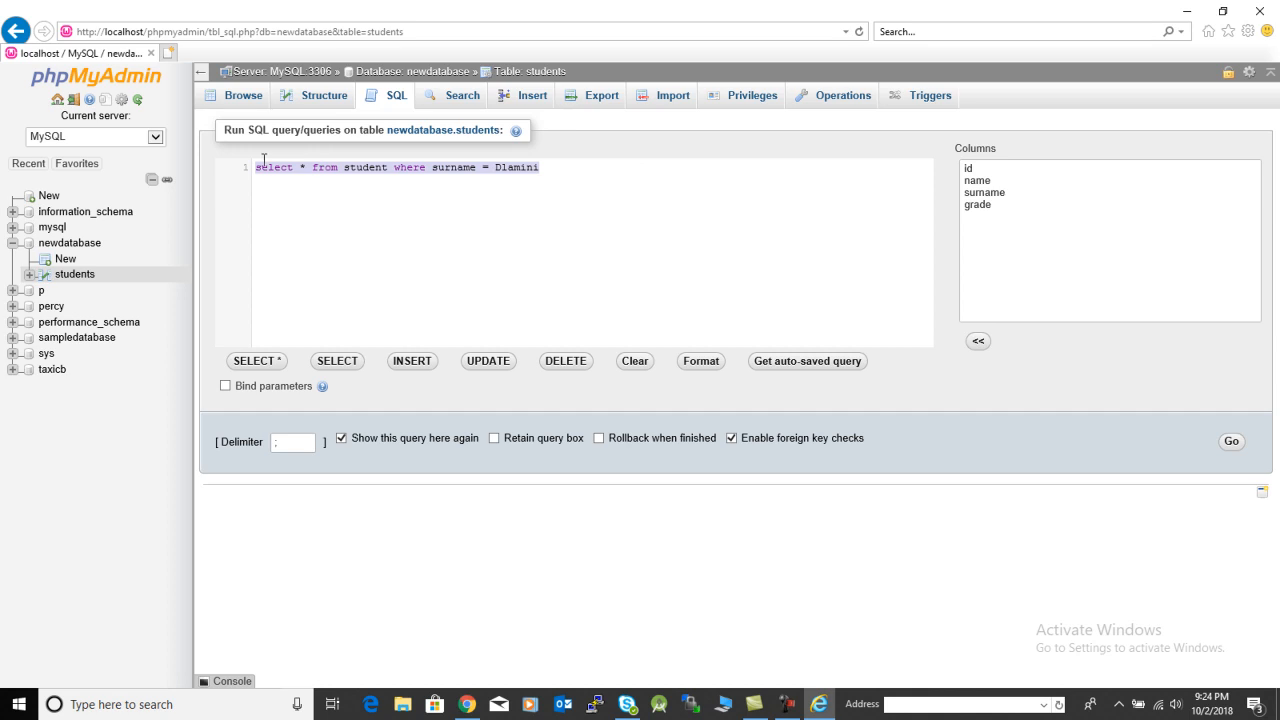
right_click(299, 167)
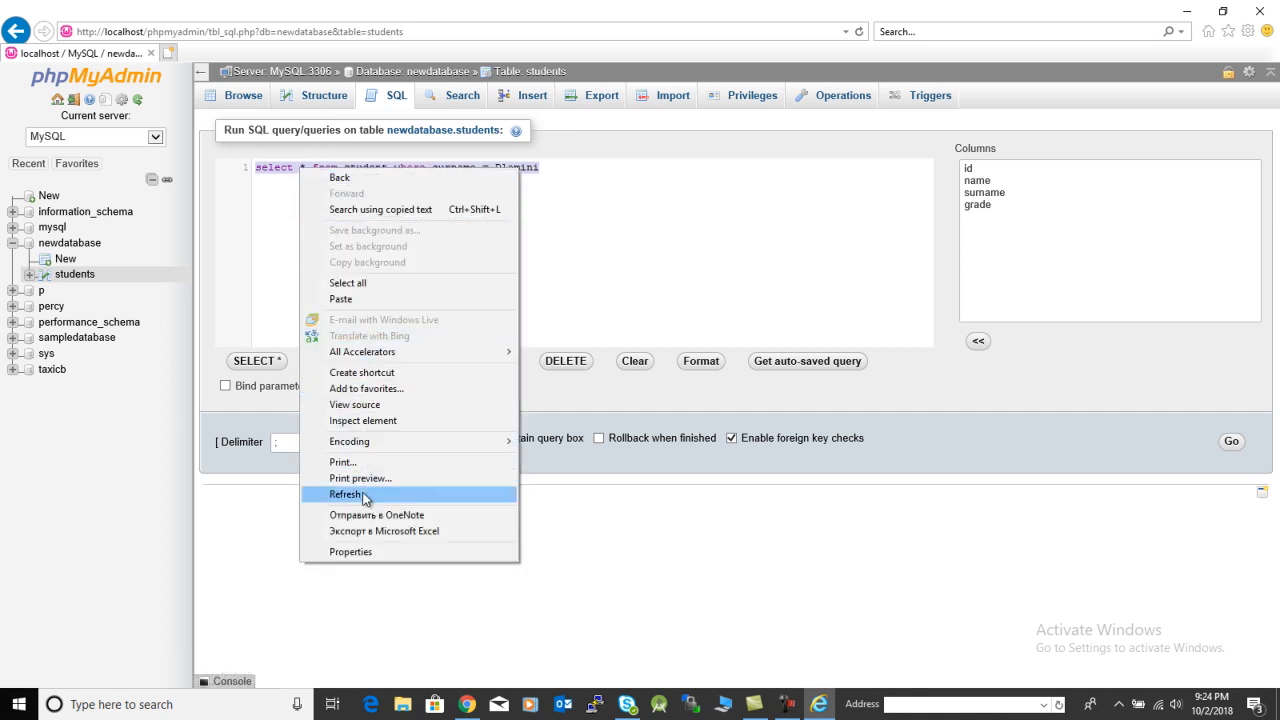
left_click(257, 219)
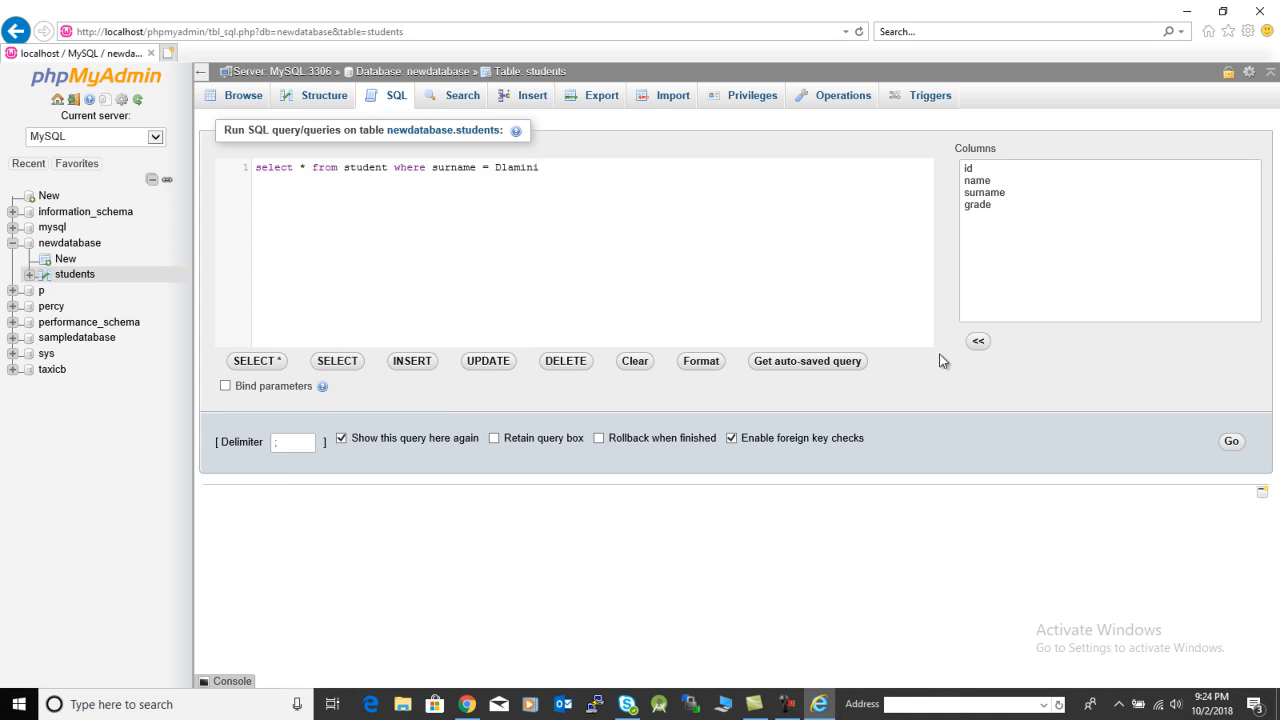
Step: Run the select query and examine the message MySQL returns
left_click(1230, 442)
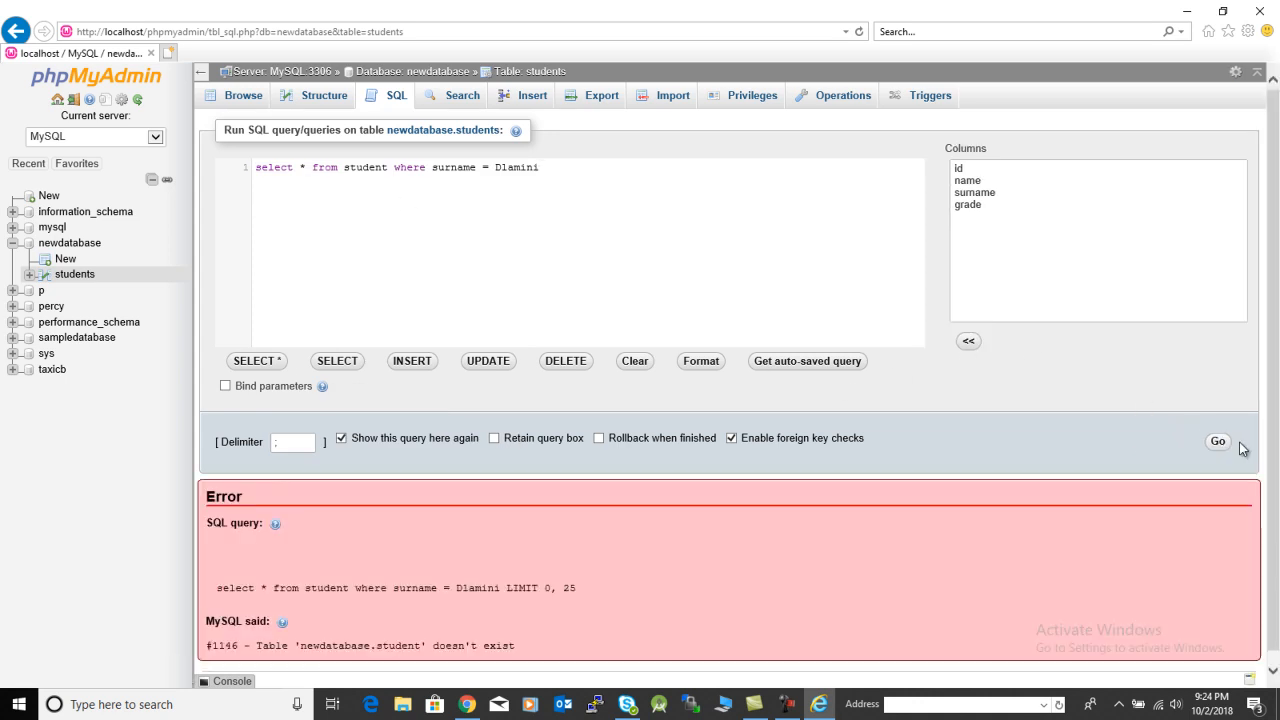
scroll(638, 324, "down", 1)
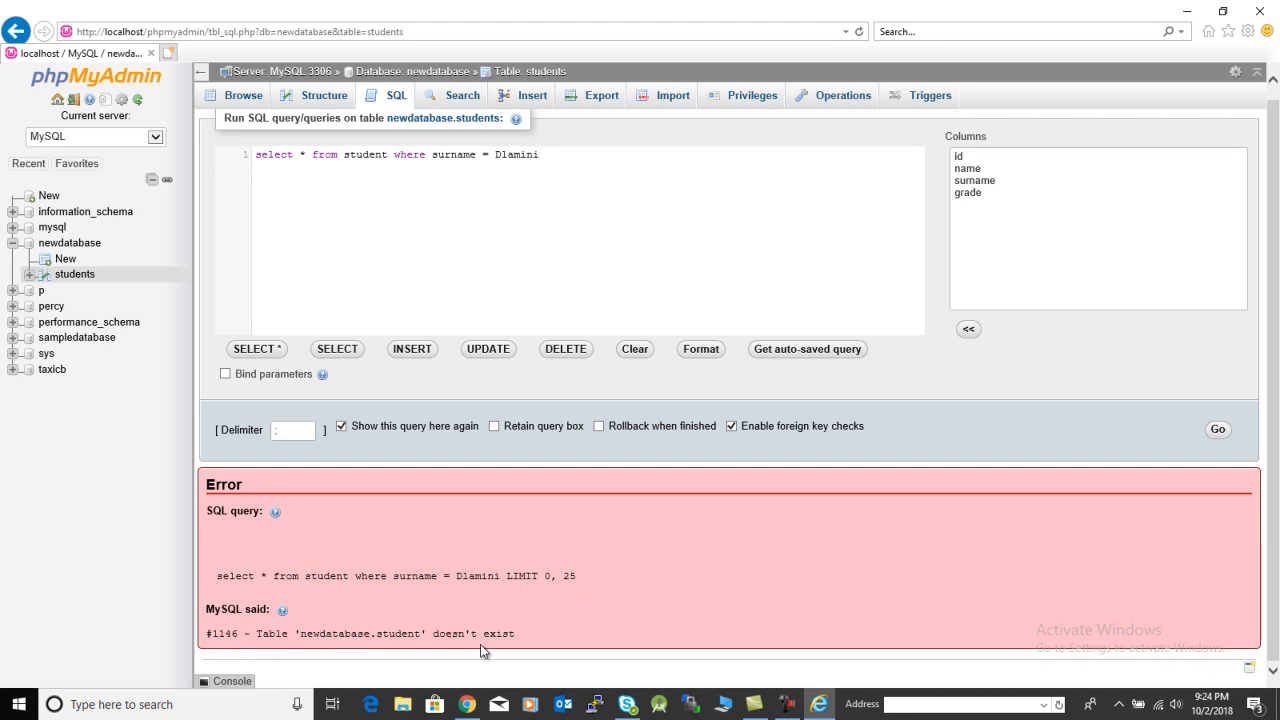
left_click_drag(524, 636, 428, 632)
double_click(401, 633)
double_click(499, 633)
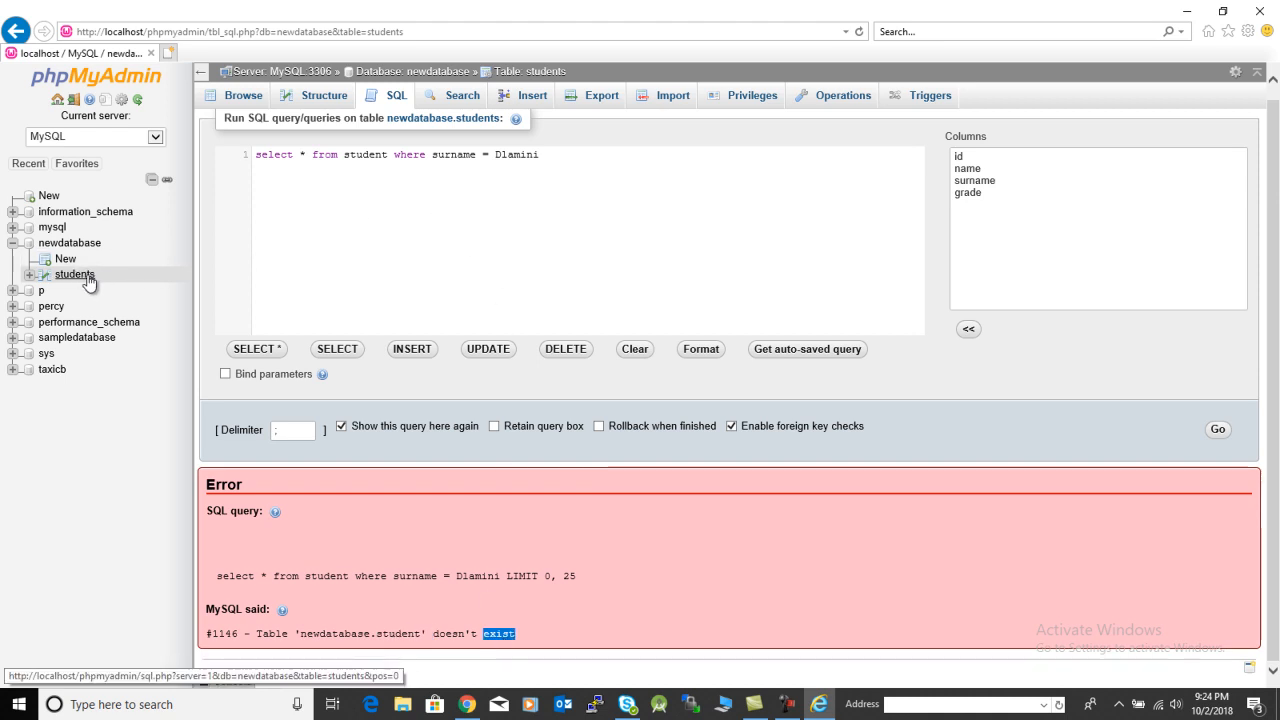
Step: Correct the table name in the query to students and run it again
left_click(390, 155)
type("s")
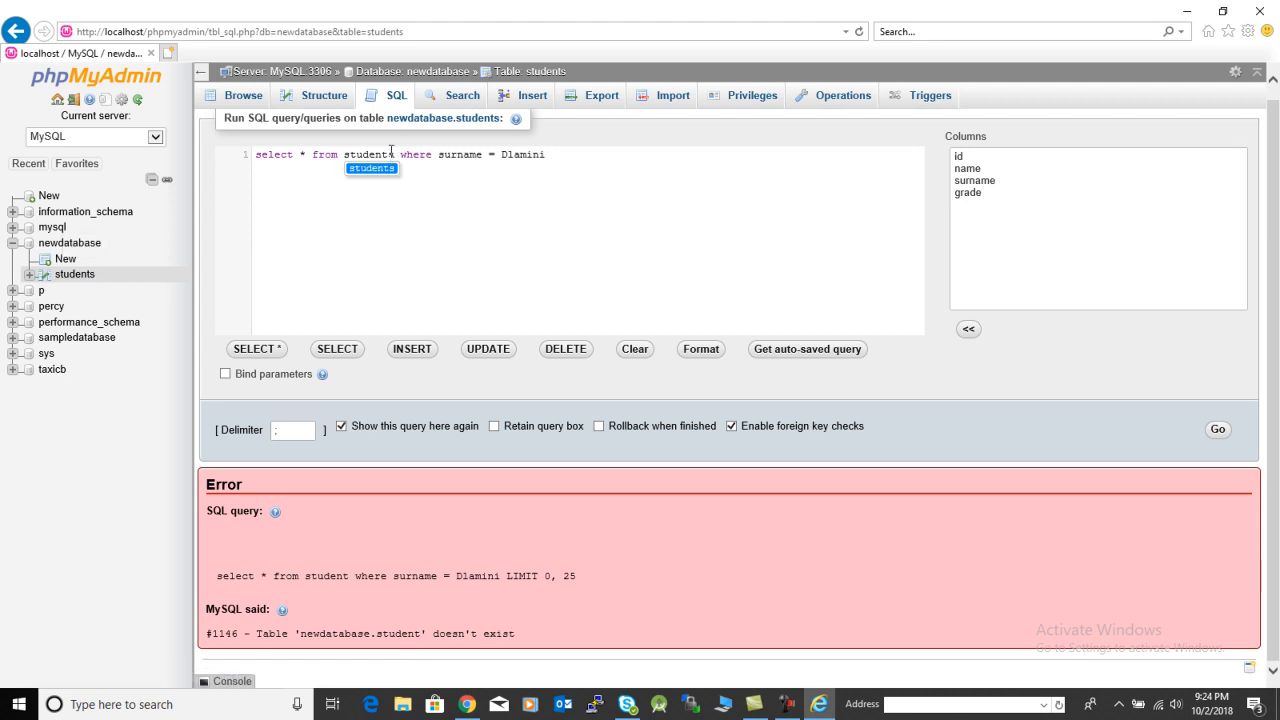
left_click_drag(556, 155, 253, 155)
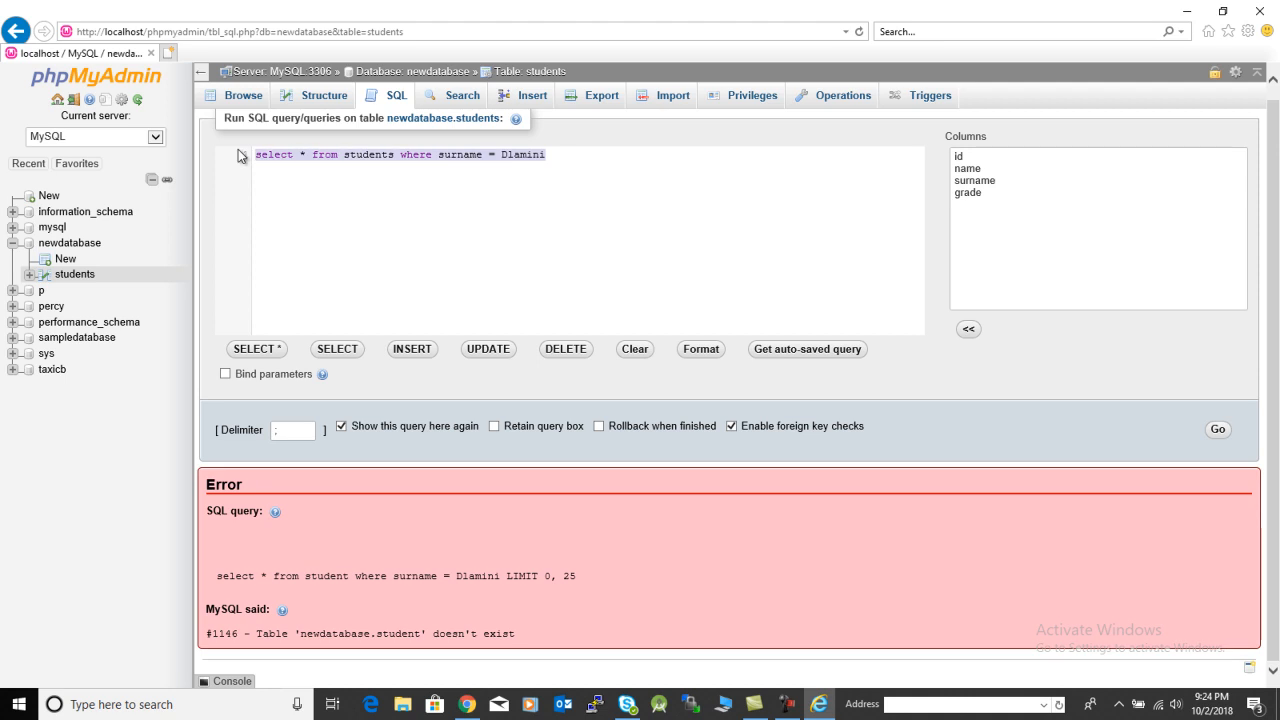
right_click(321, 153)
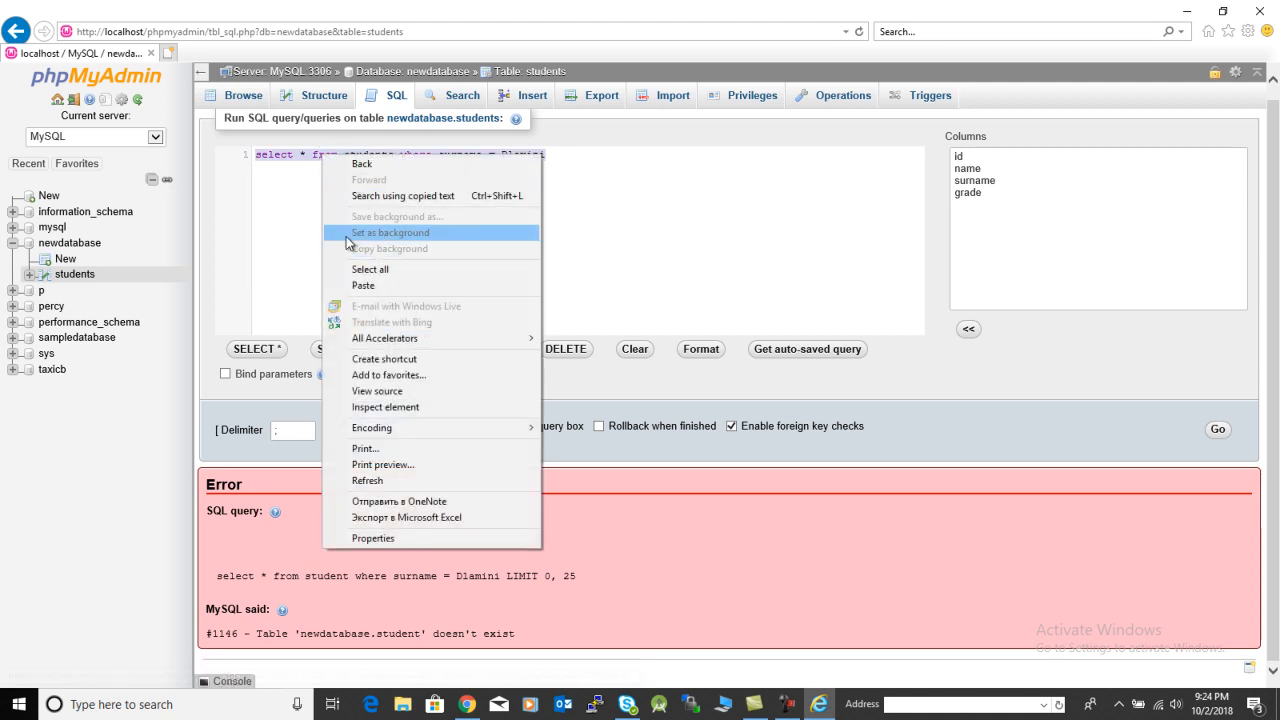
left_click(880, 235)
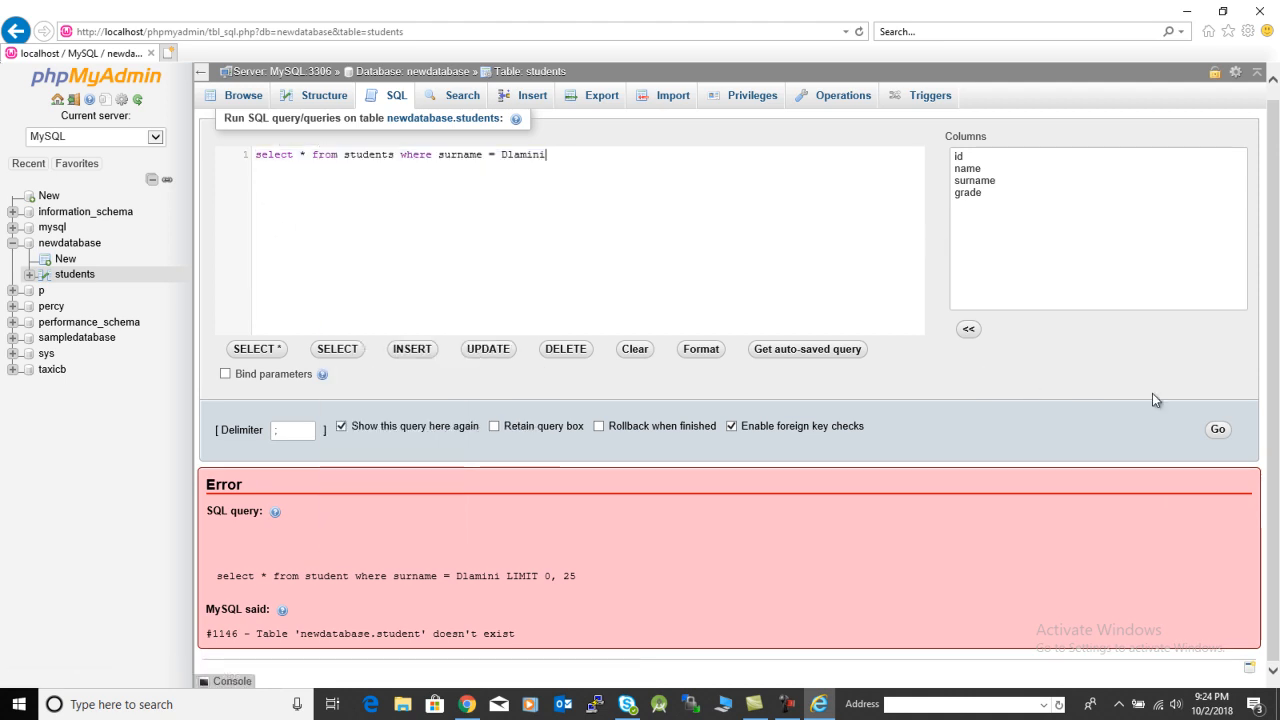
triple_click(509, 152)
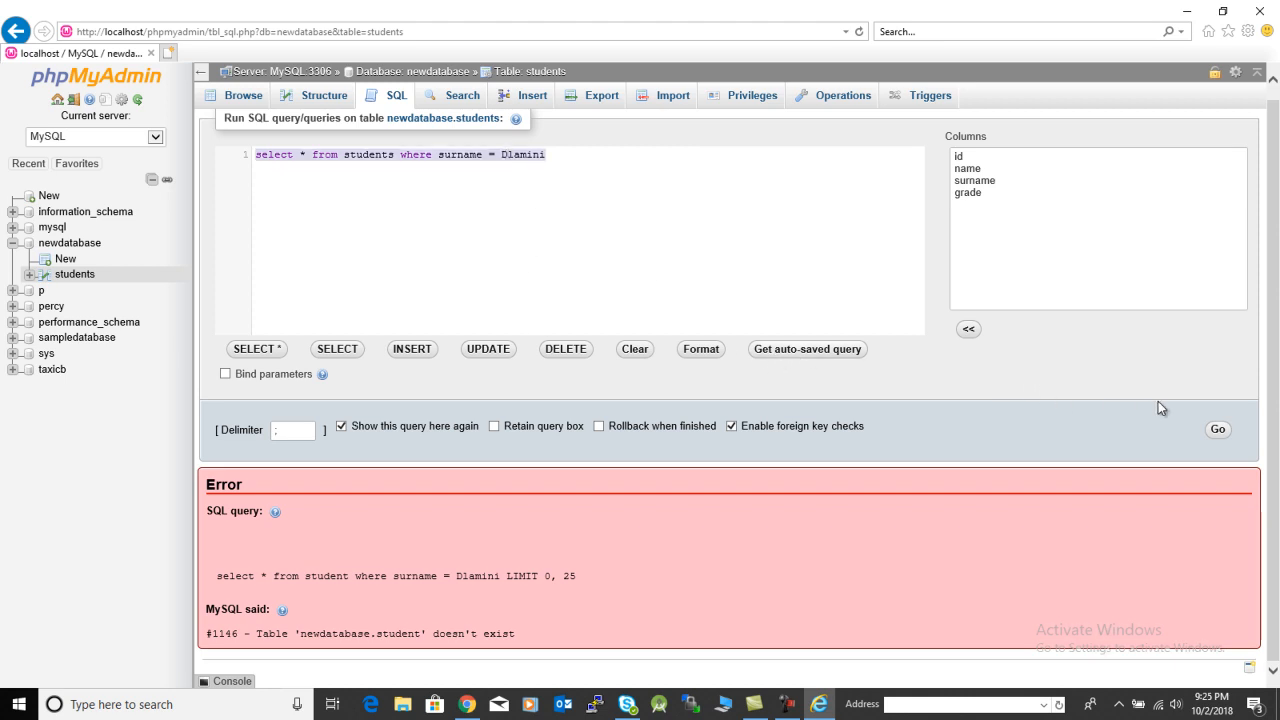
left_click(1218, 429)
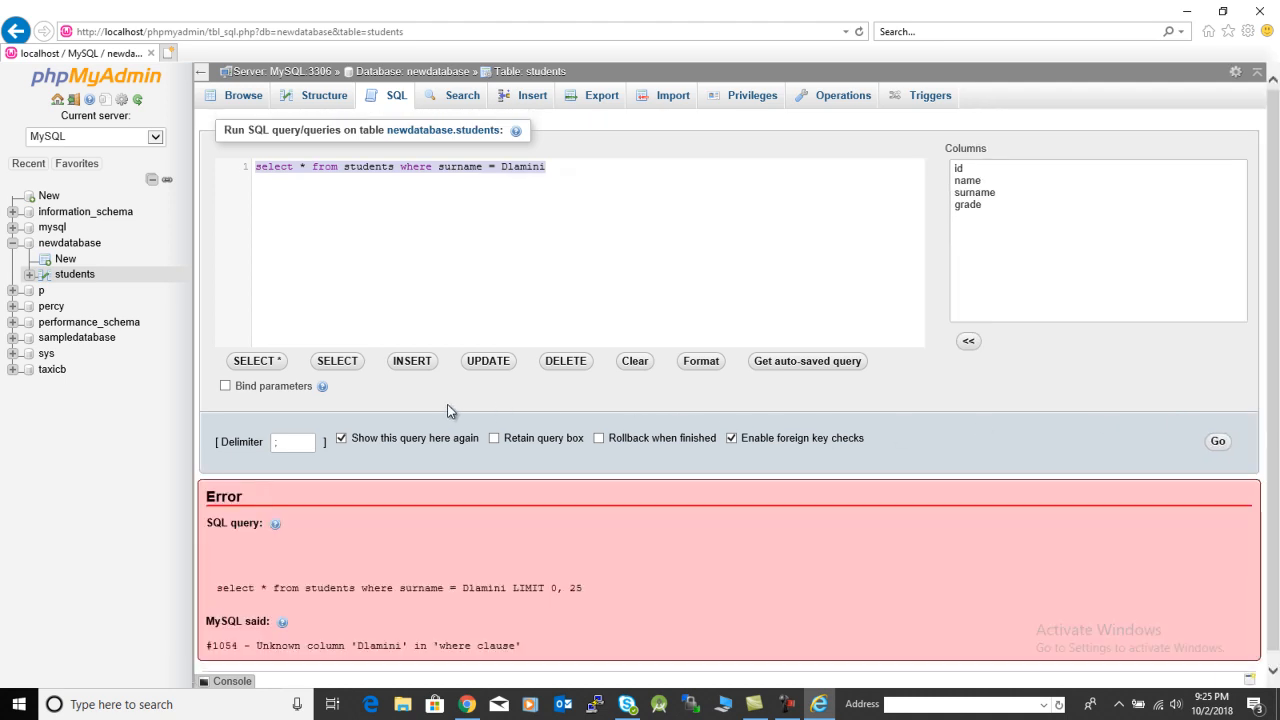
Step: Enclose the surname value in the select query in double quotes and run the query again
scroll(425, 415, "down", 1)
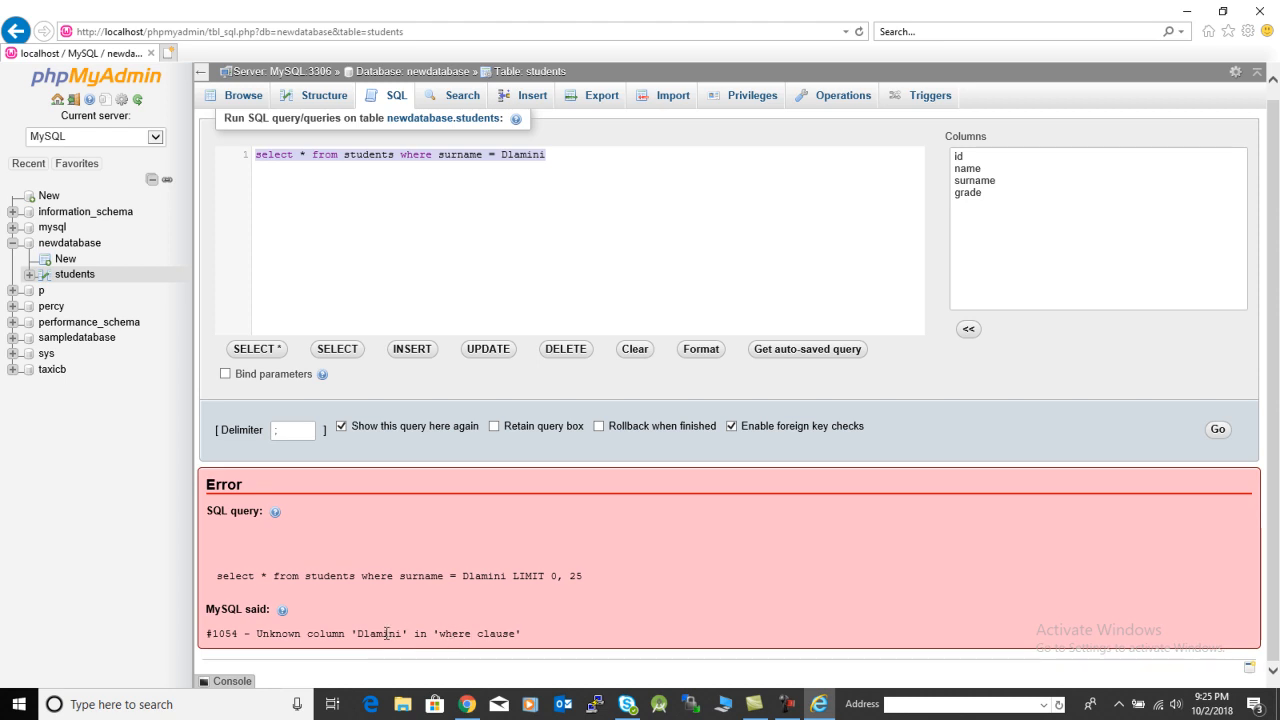
left_click(506, 156)
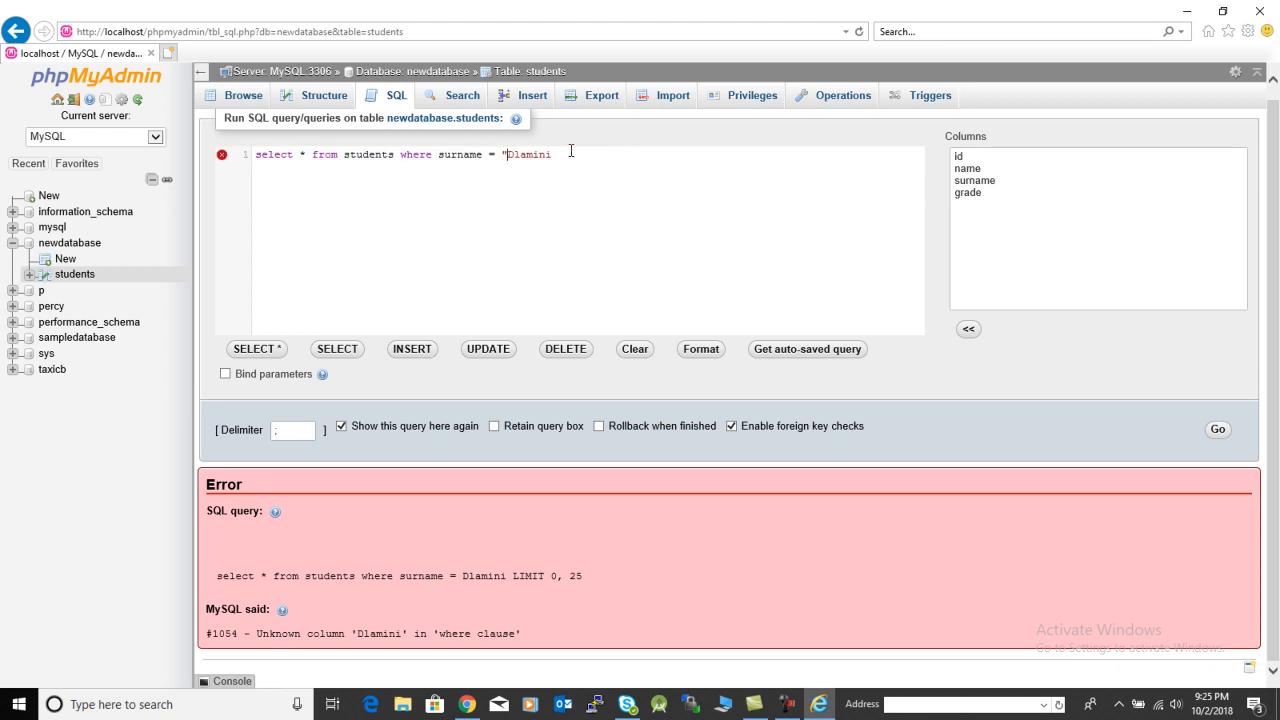
type("\"")
left_click_drag(565, 154, 406, 133)
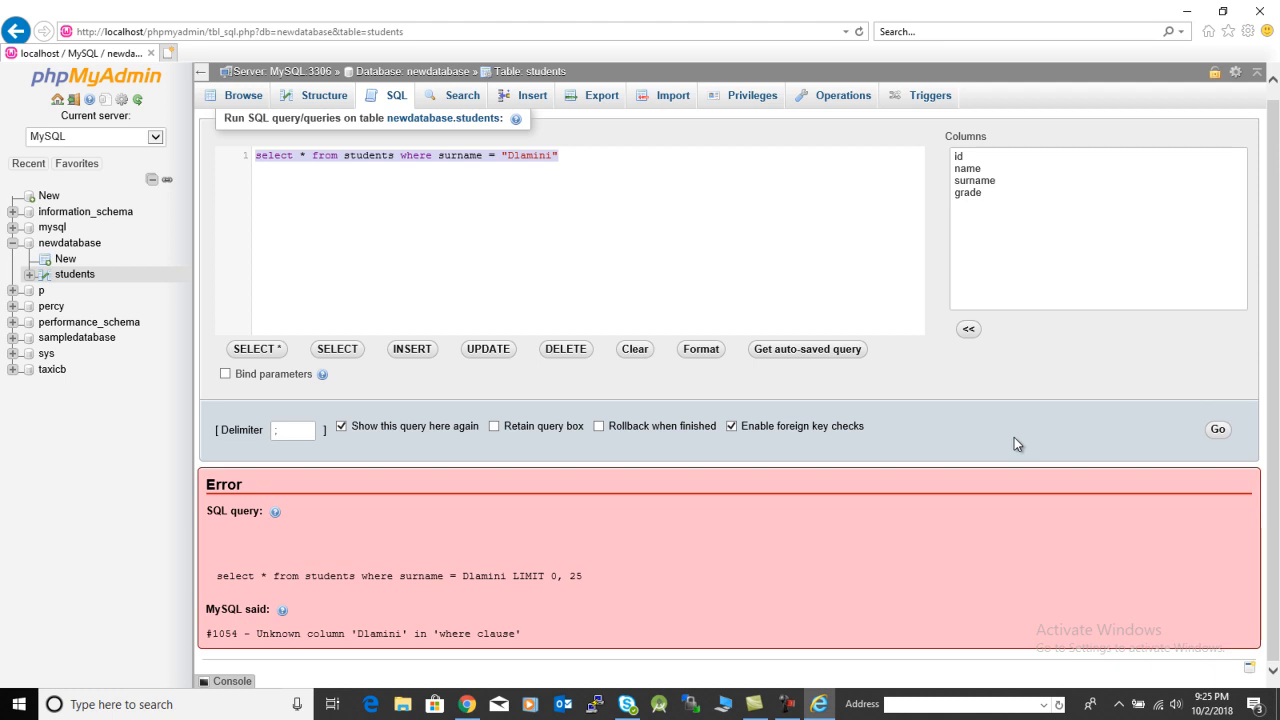
left_click(1212, 430)
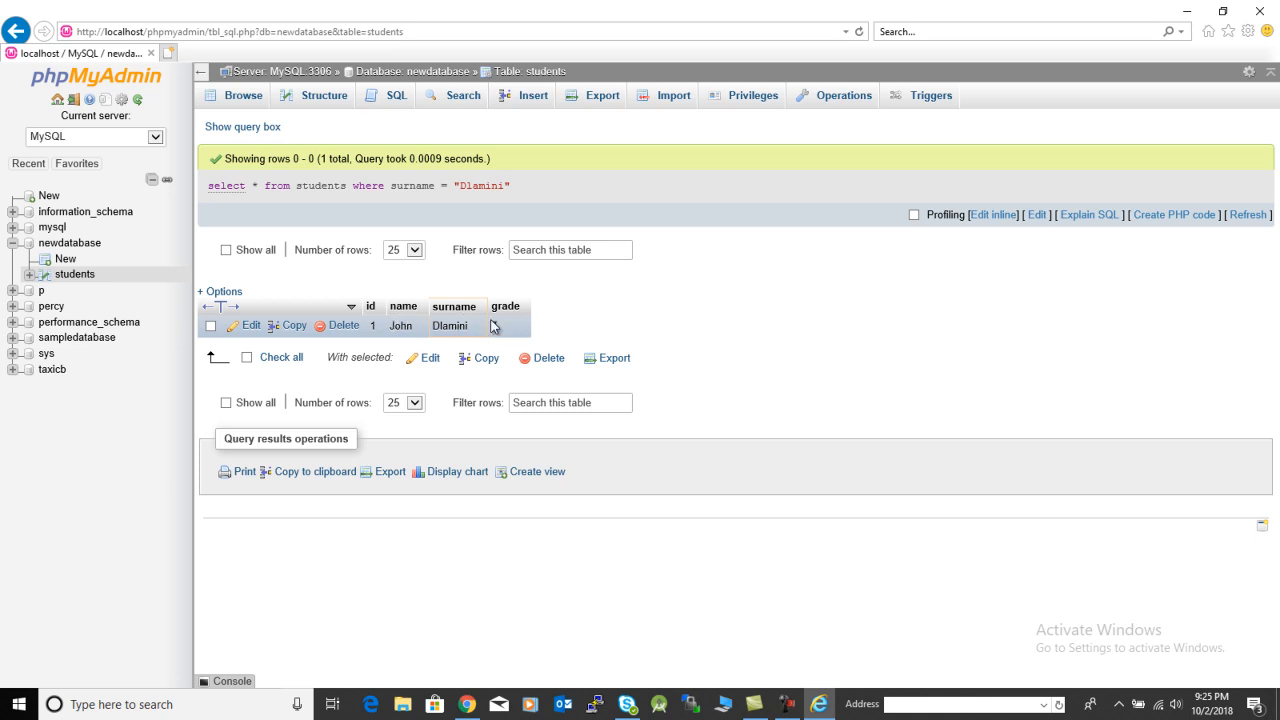
Step: Replace the default SQL query on the students table with the copied "select * from students where surname =" query, surname unquoted
left_click(396, 100)
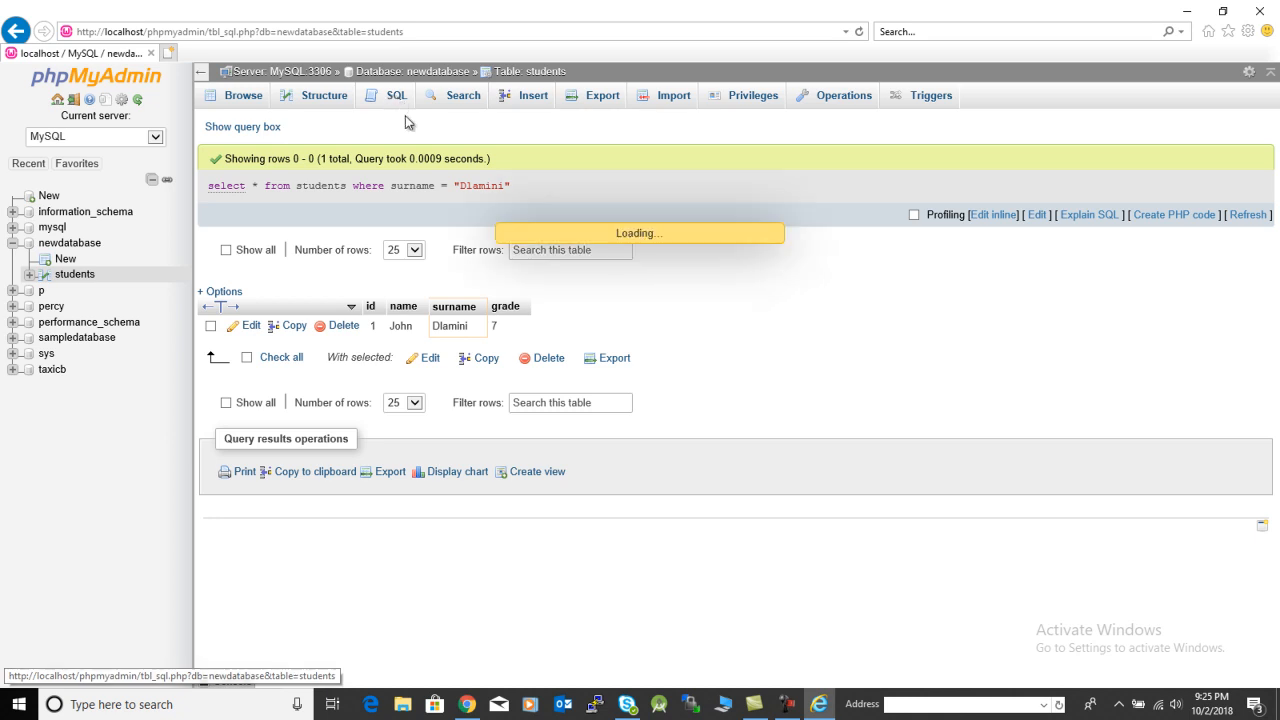
left_click_drag(480, 168, 262, 166)
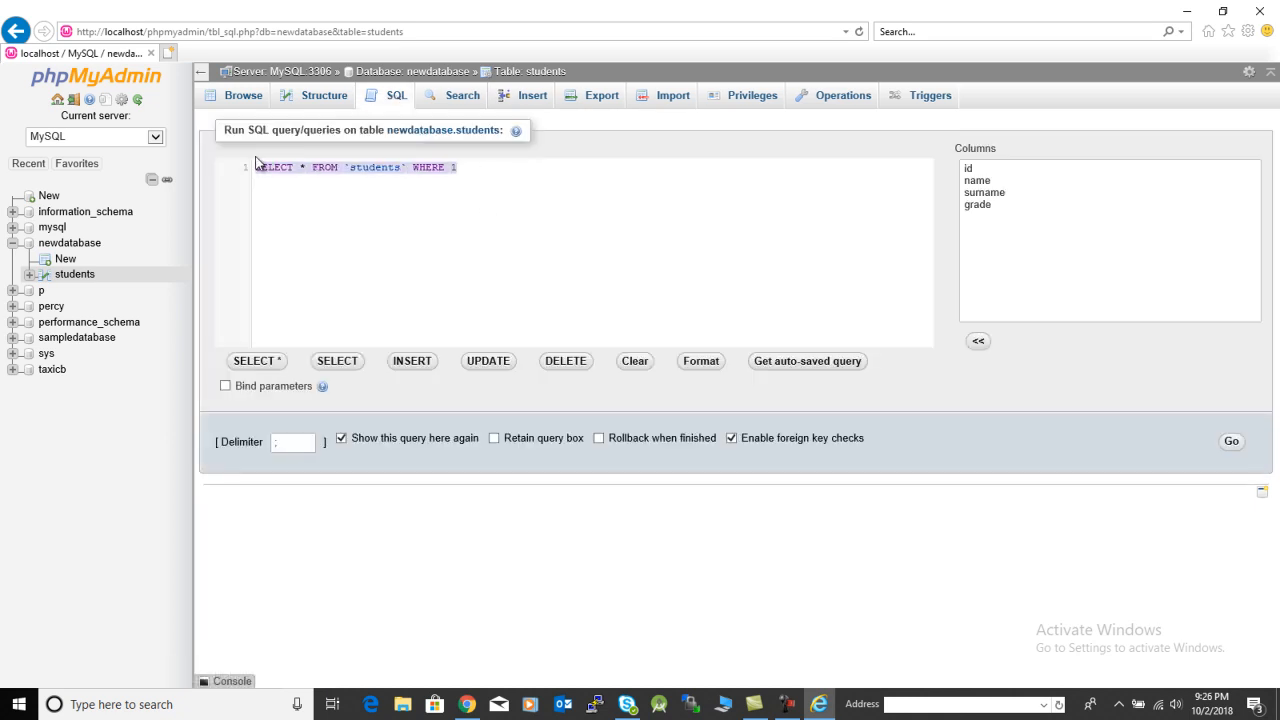
key("BackSpace")
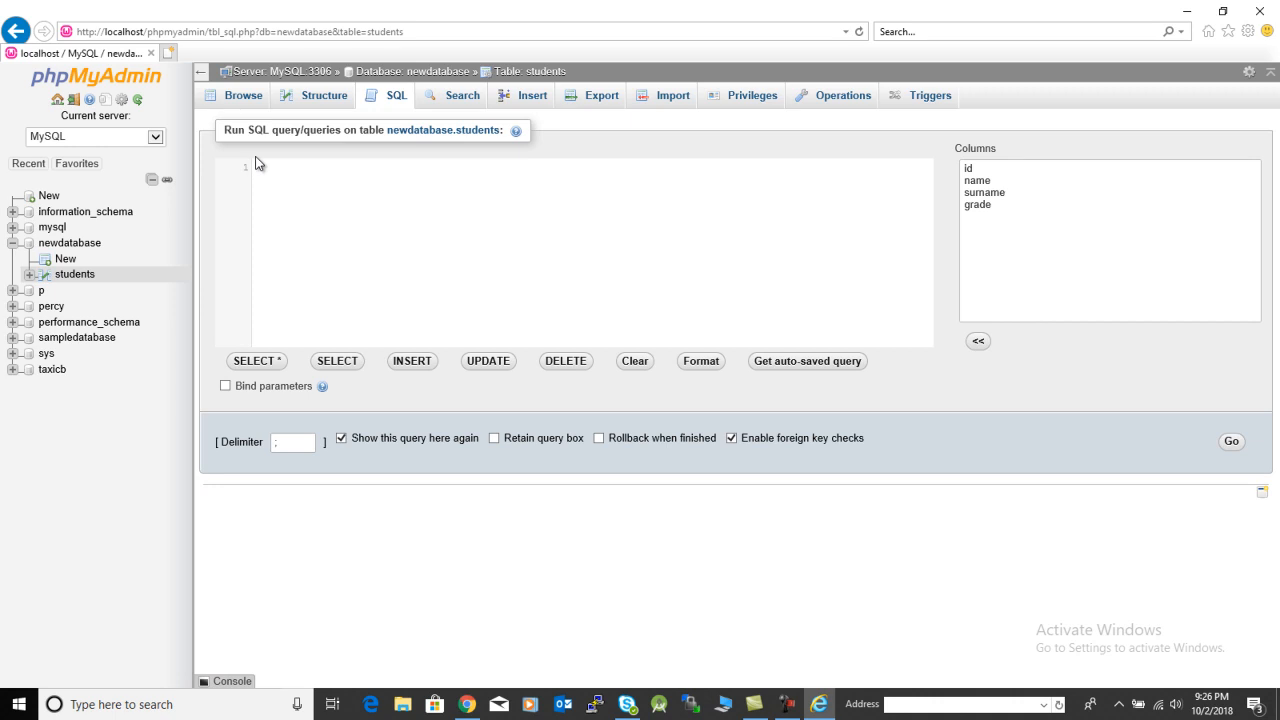
key("ctrl+a")
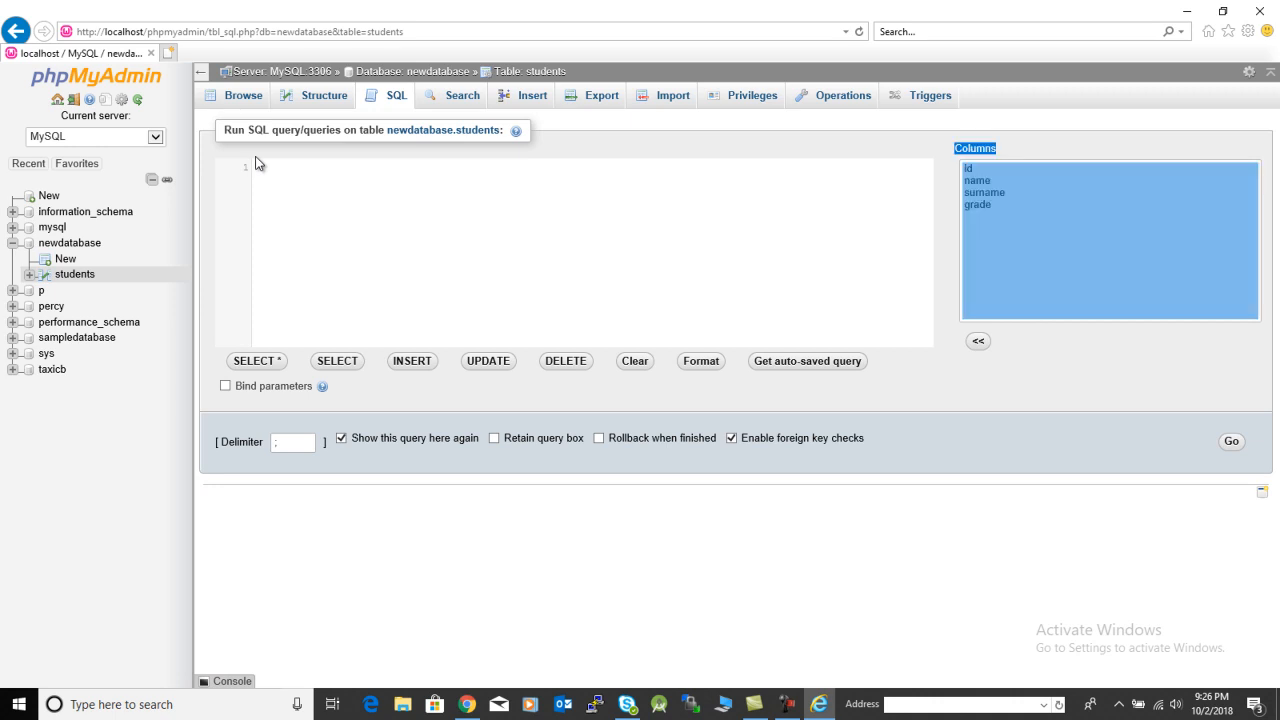
left_click(294, 172)
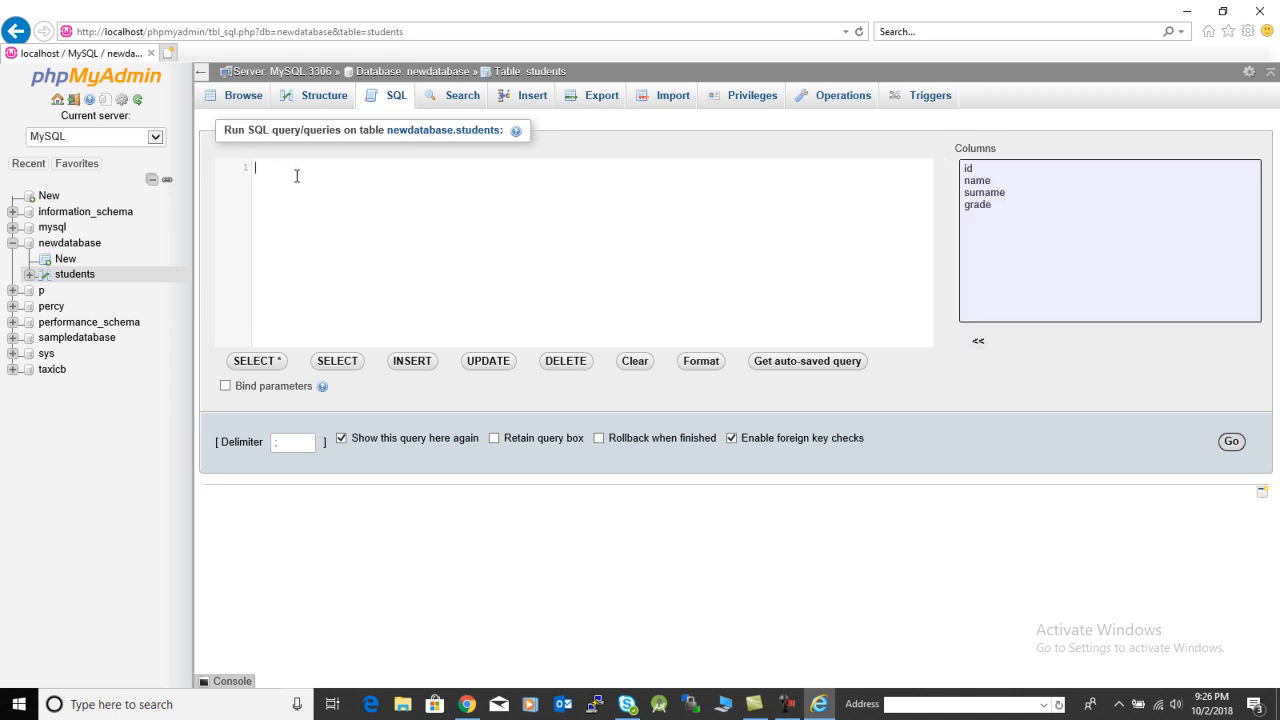
key("ctrl+v")
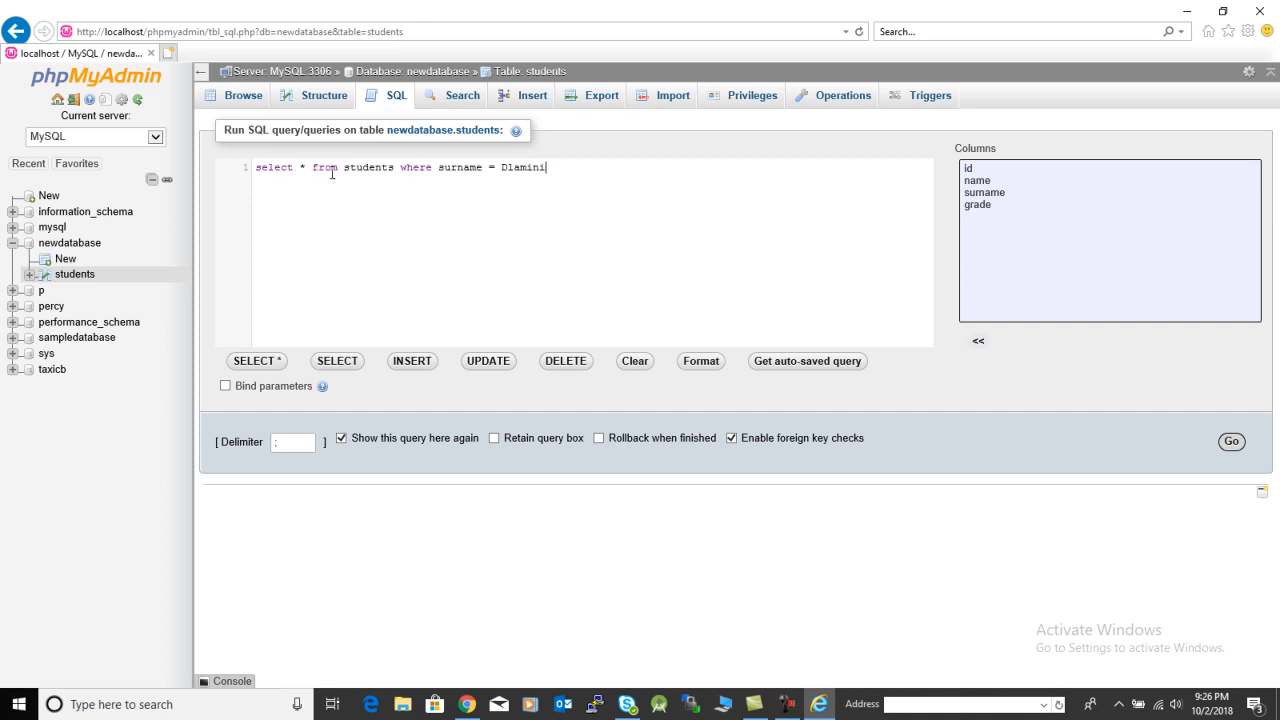
Step: Change the query to select only the grade column instead of all columns and run it
key("BackSpace")
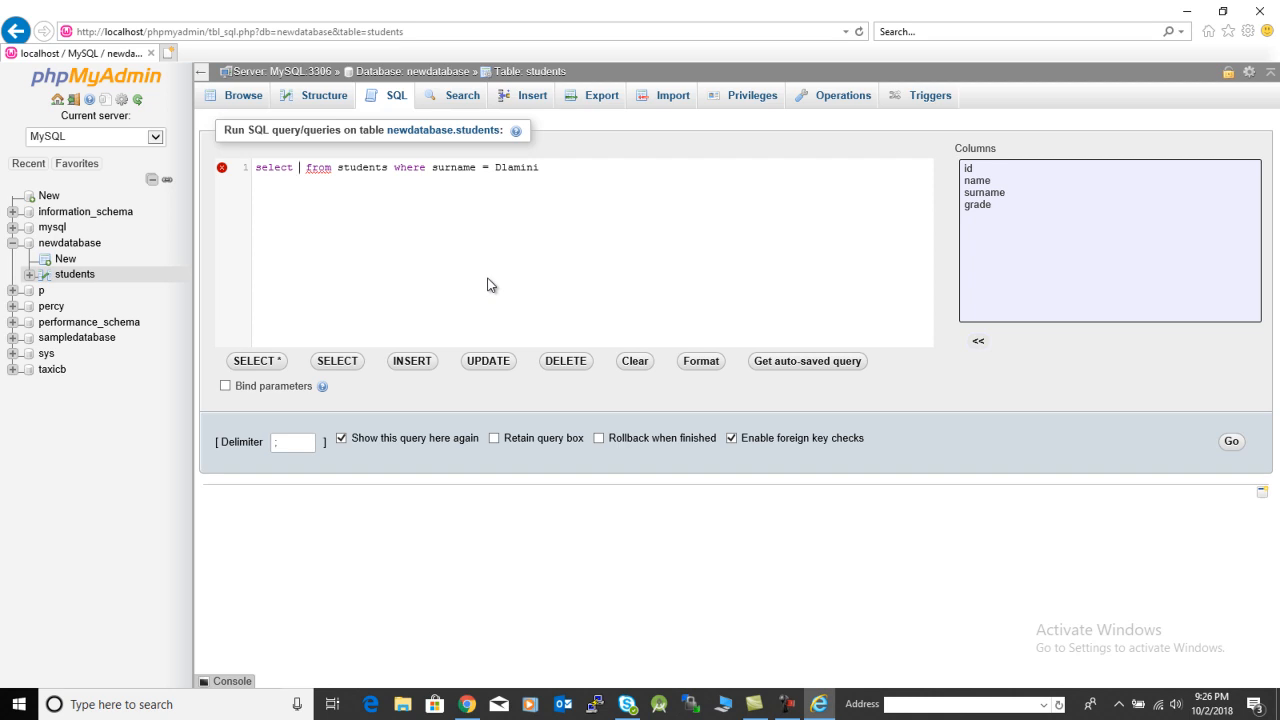
type("gr")
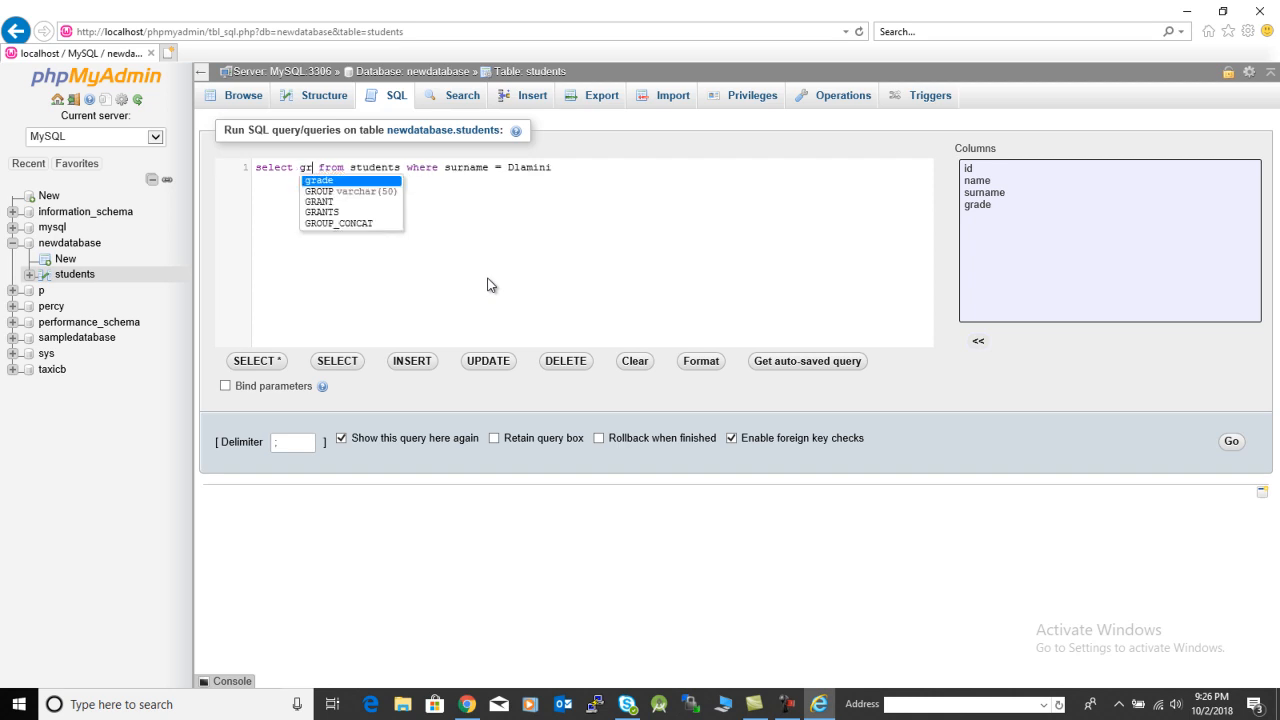
left_click(335, 180)
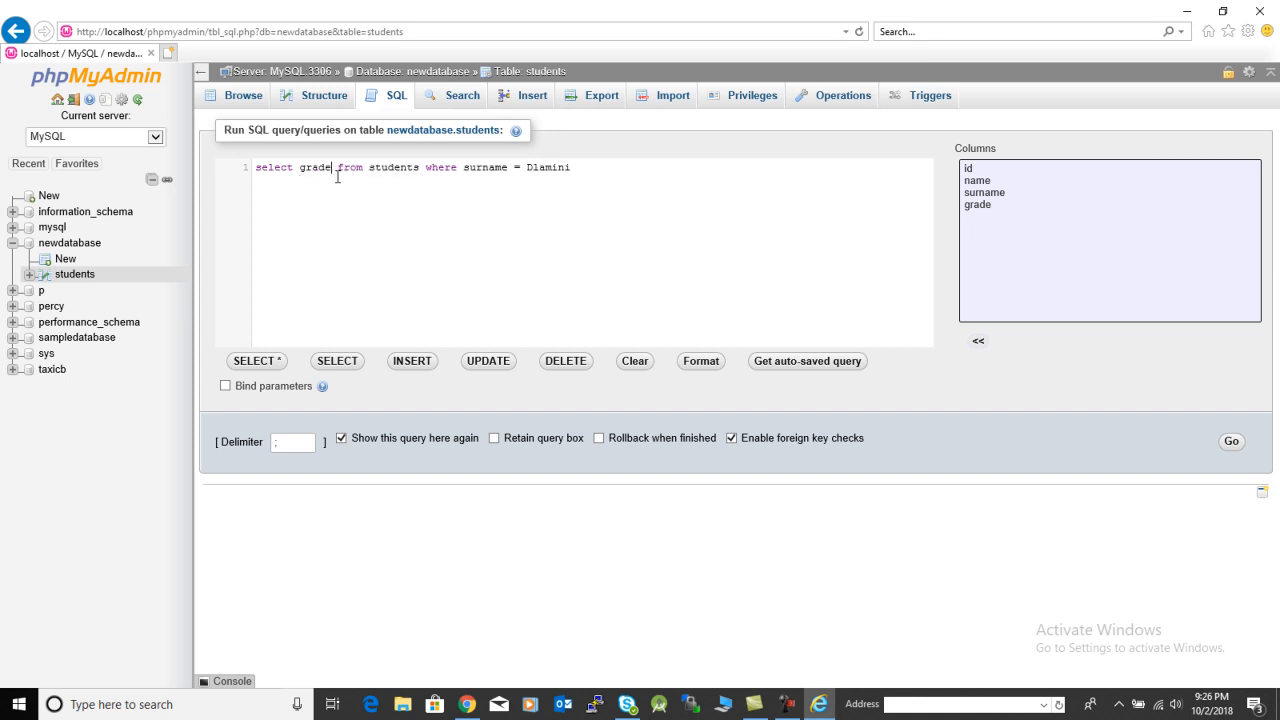
left_click_drag(586, 167, 248, 166)
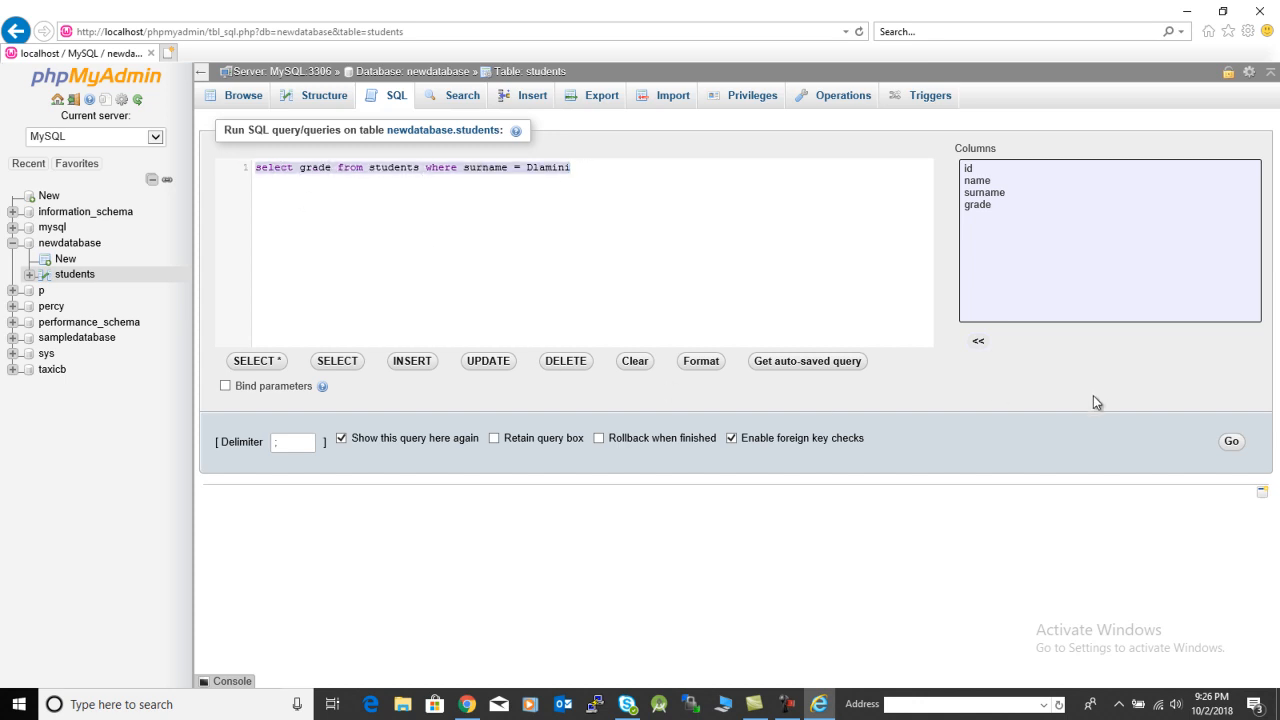
left_click(1230, 445)
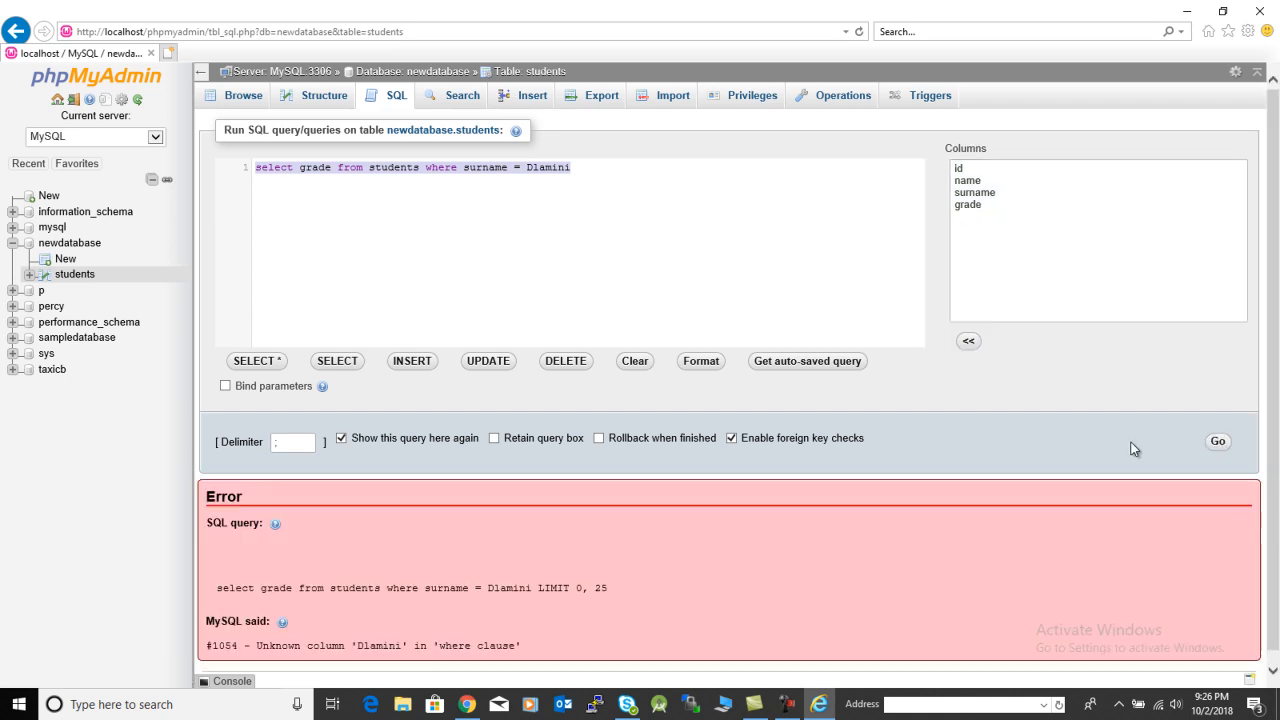
Step: Read the MySQL error message and enclose the surname in the grade query in double quotes
double_click(316, 167)
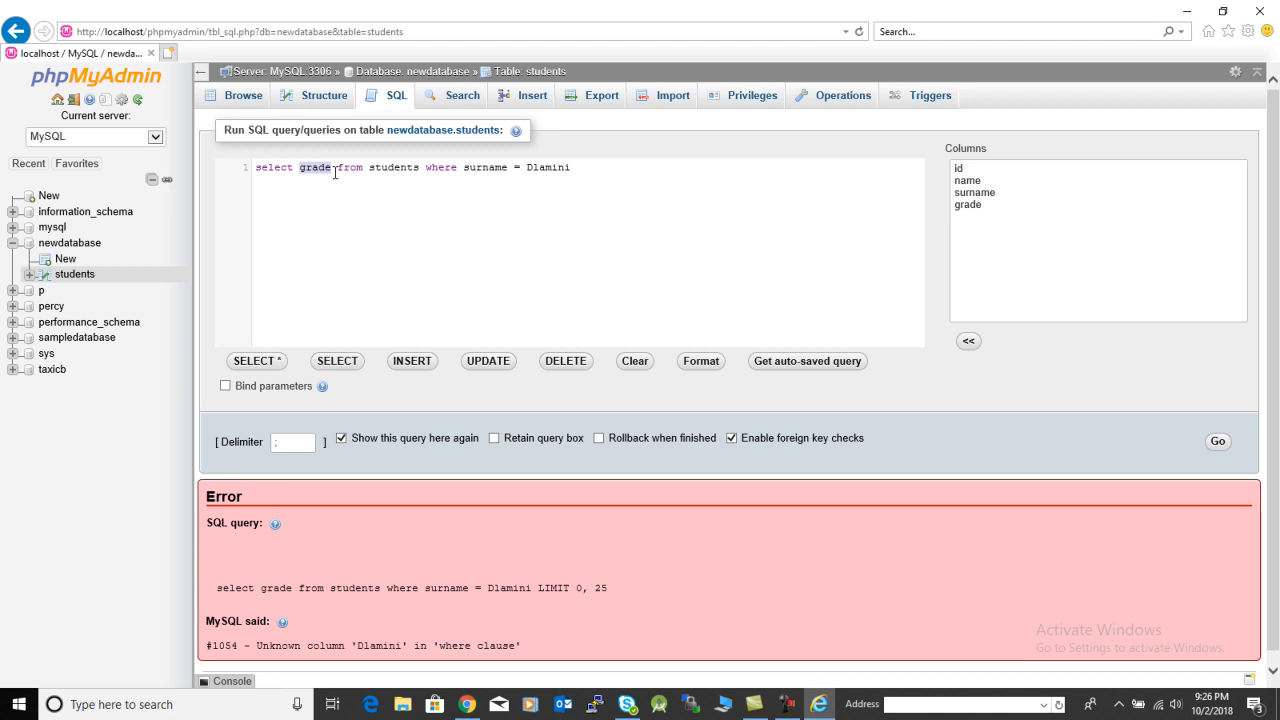
scroll(330, 540, "down", 1)
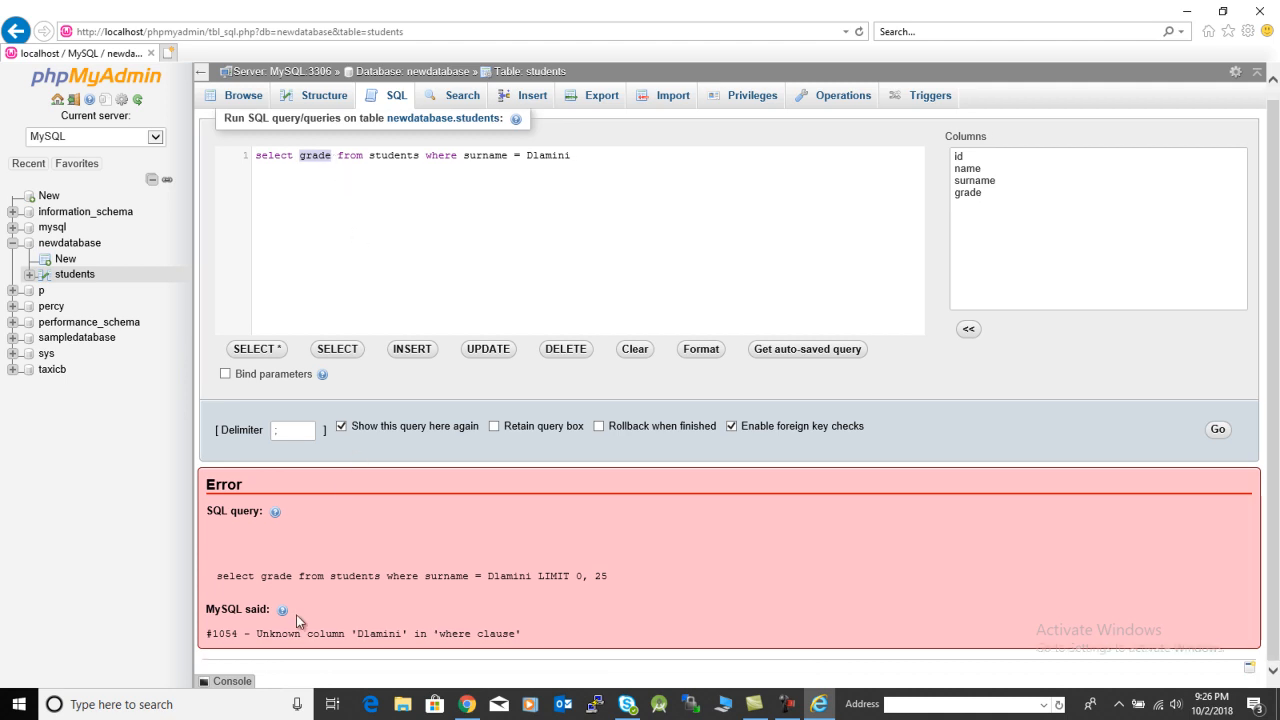
double_click(378, 633)
triple_click(378, 633)
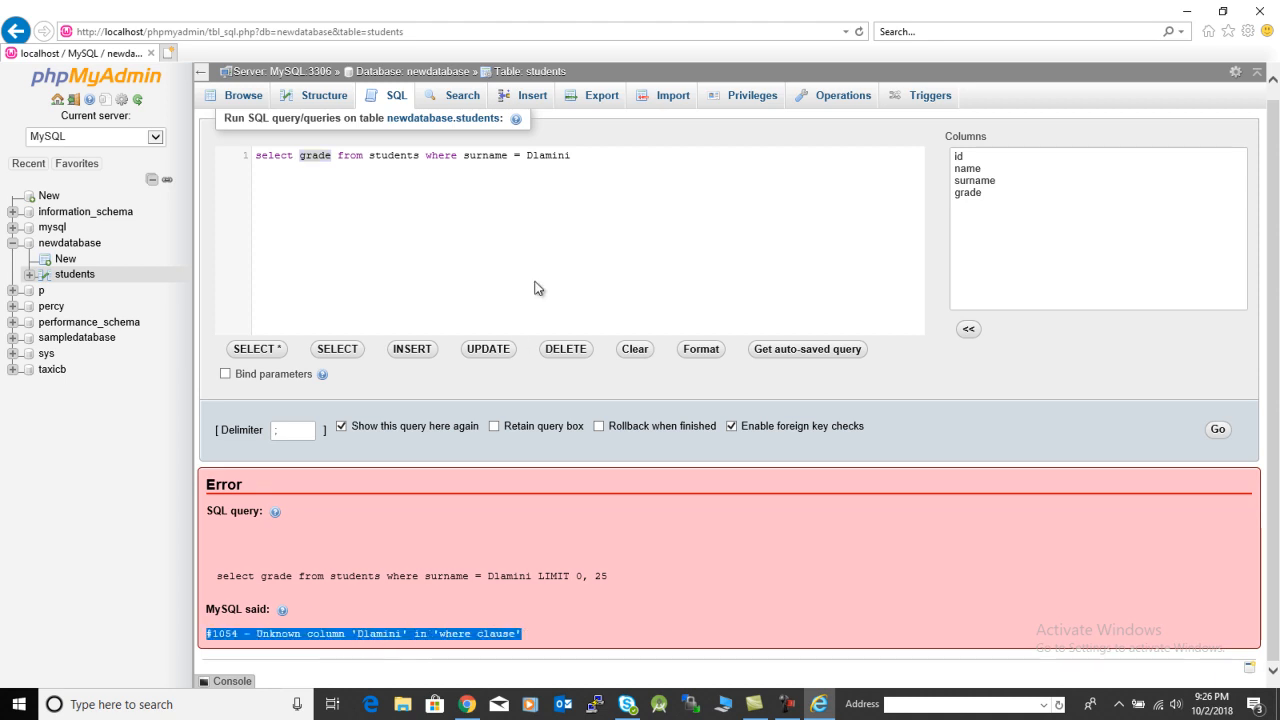
left_click(530, 155)
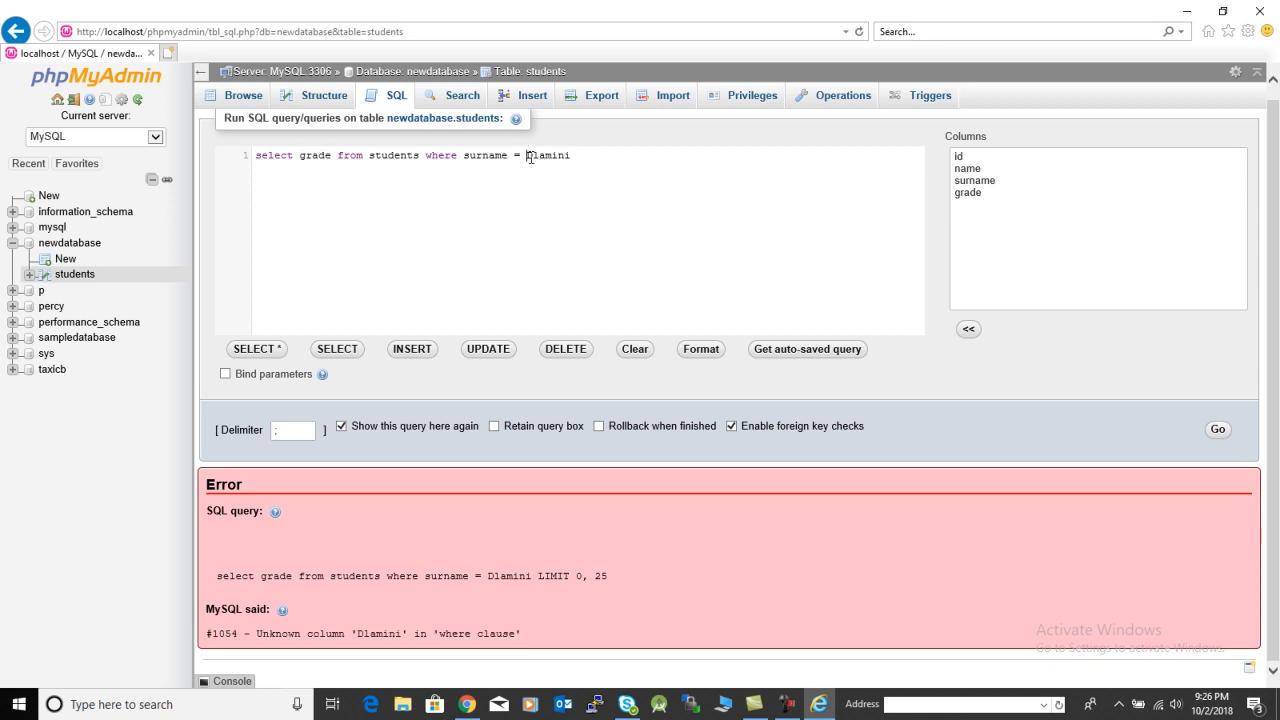
type("\"")
left_click(579, 155)
type("\"")
Step: Run the grade query with the quoted surname and check the grade value it returns
left_click_drag(586, 155, 260, 152)
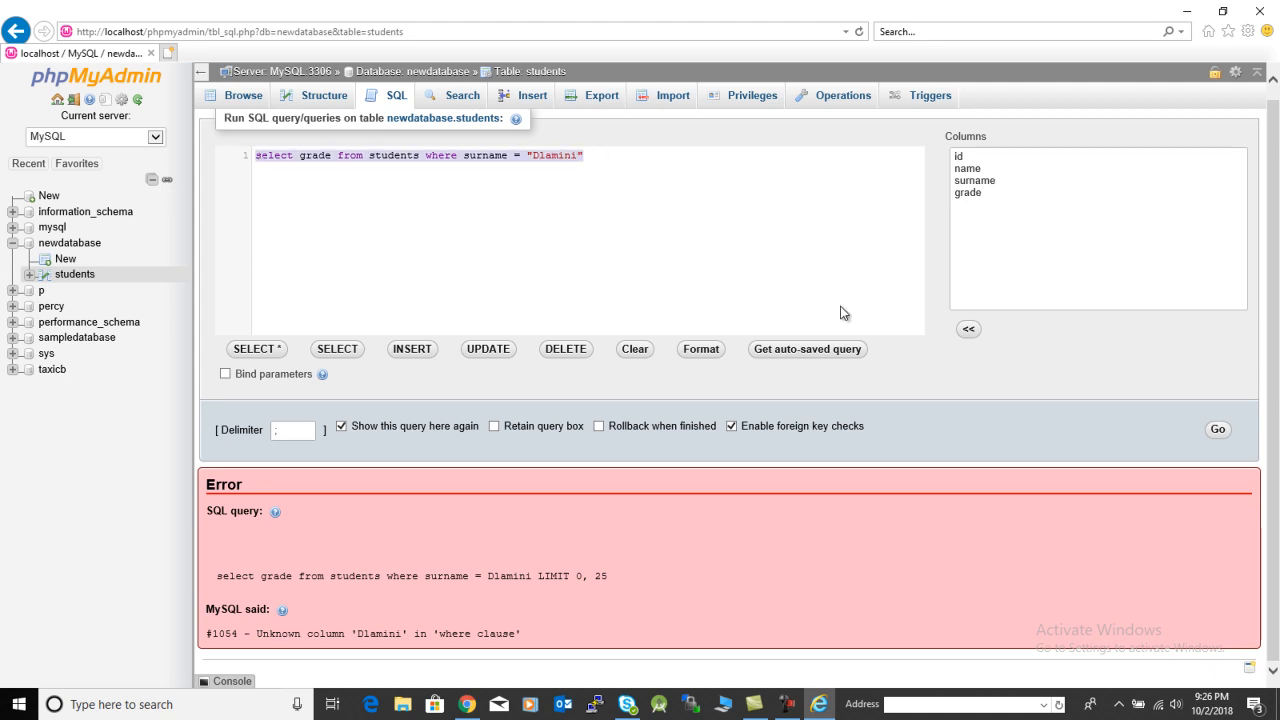
left_click(1219, 431)
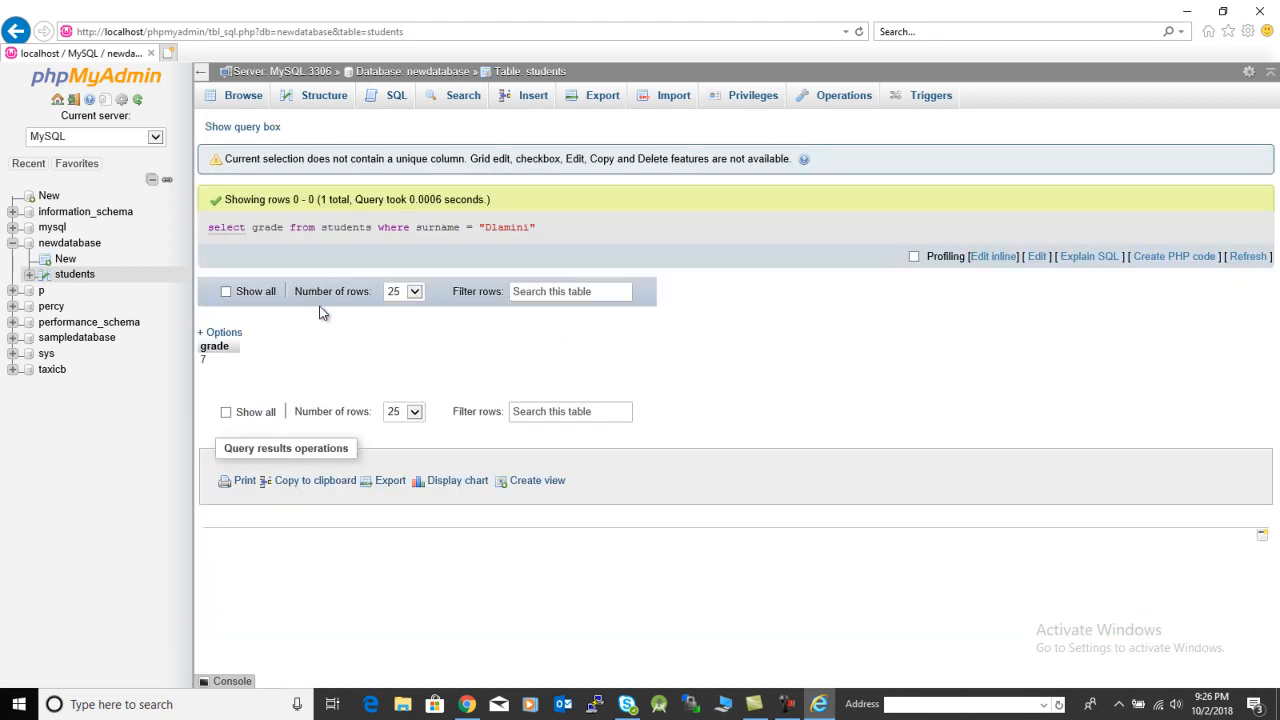
double_click(204, 361)
left_click(205, 362)
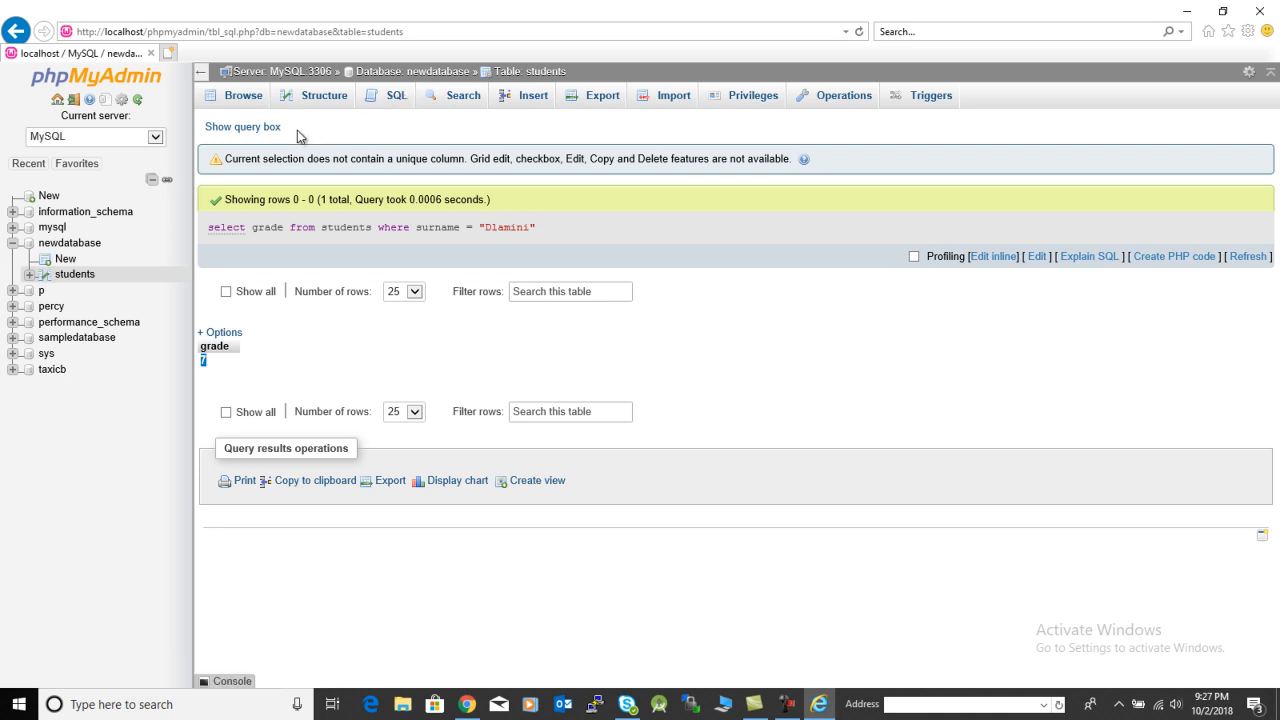
Step: Start inserting into the students table and fill the first new row with the student's name, surname and grade 5
left_click(72, 274)
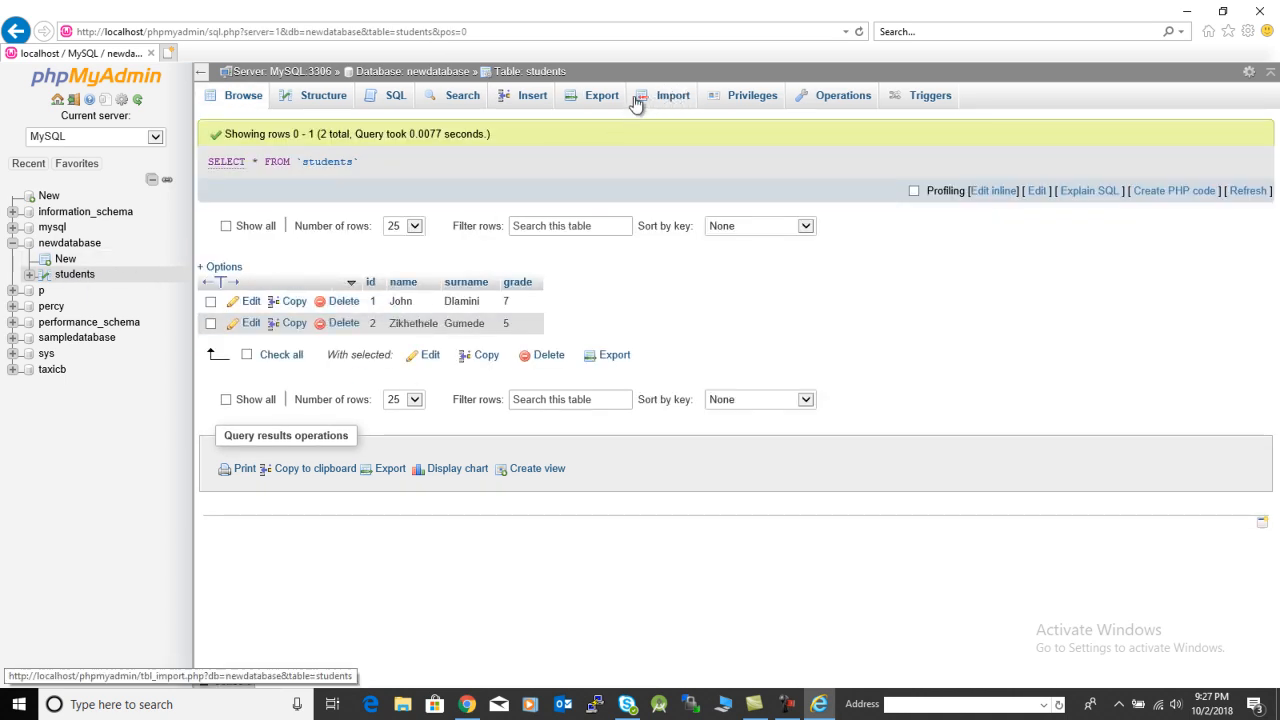
left_click(524, 95)
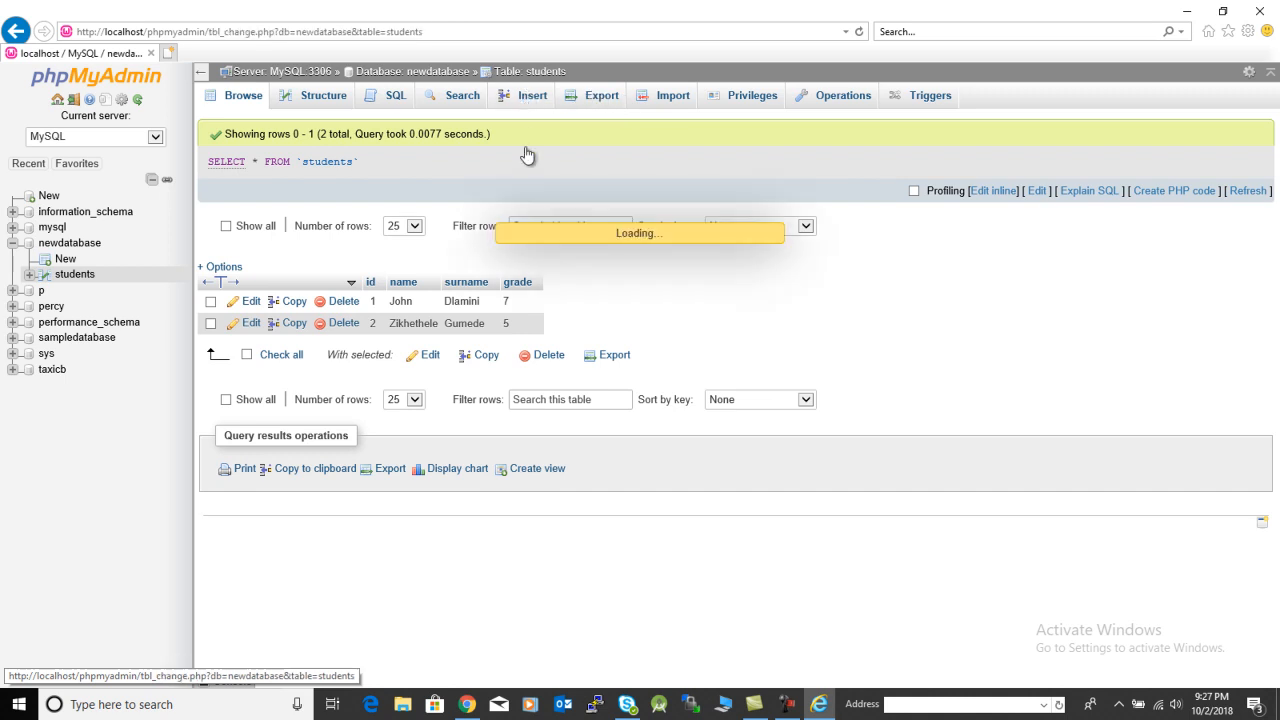
left_click(553, 151)
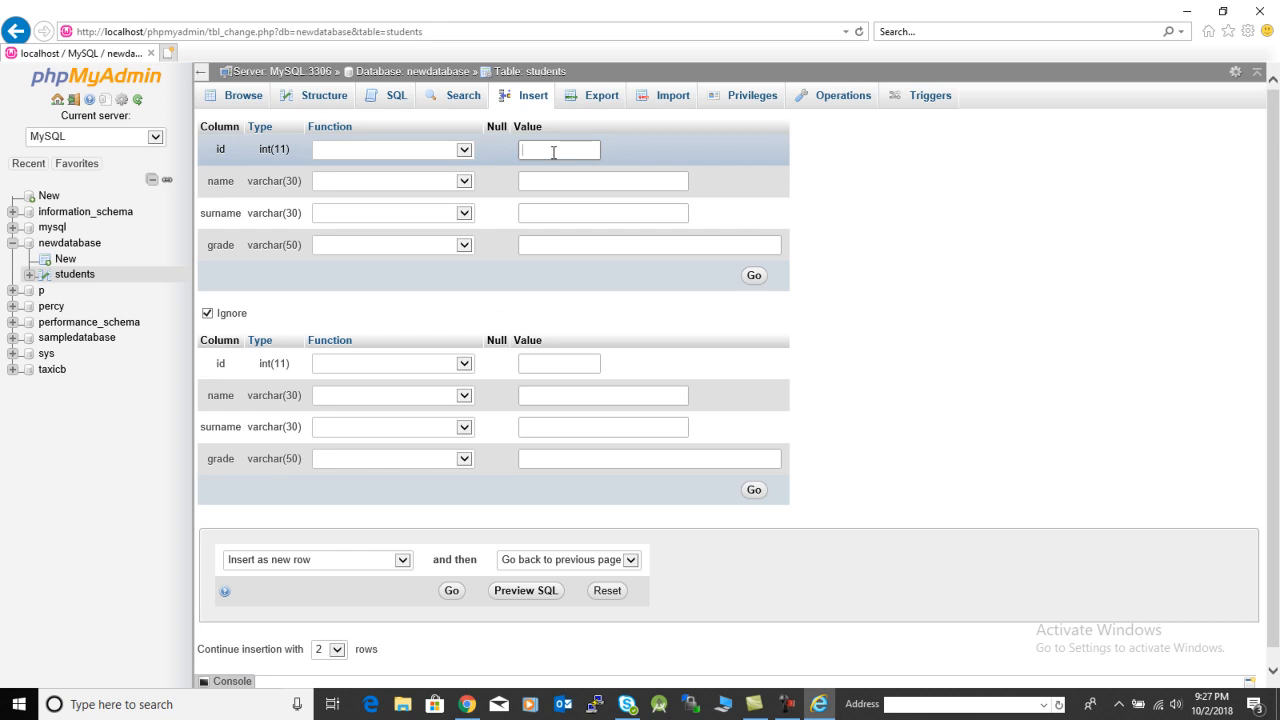
left_click(549, 176)
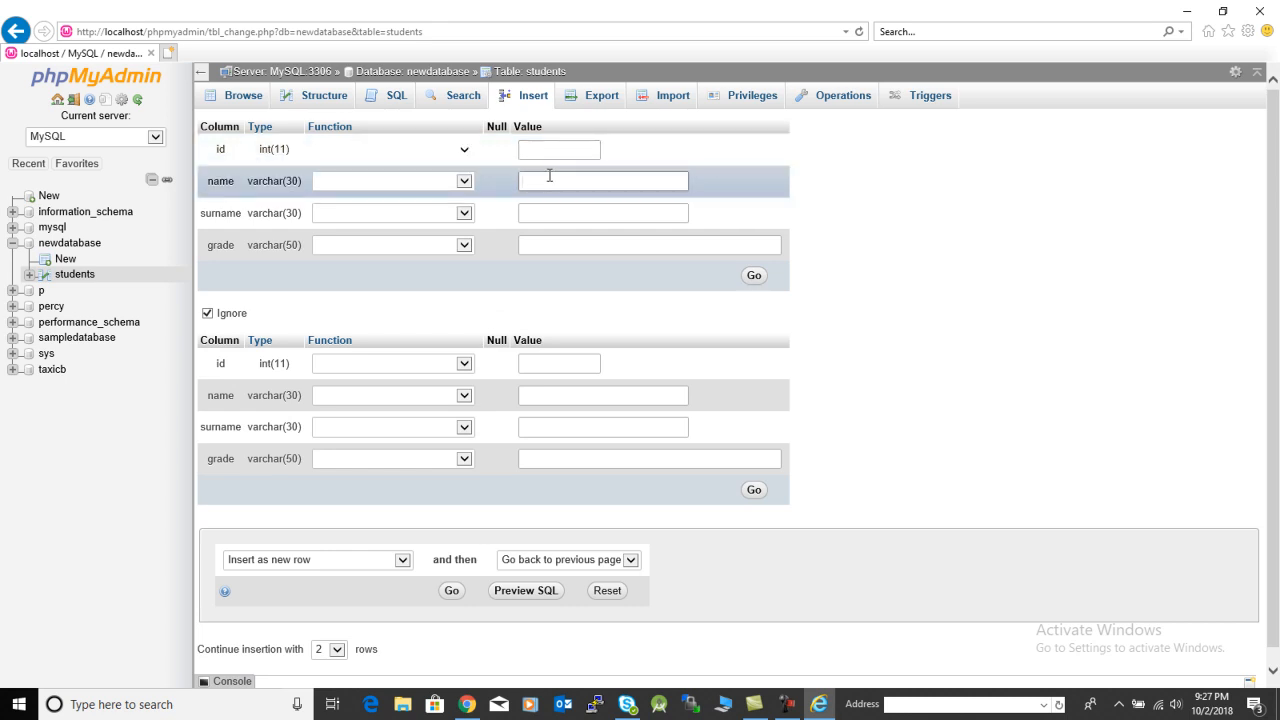
type("Kg")
left_click(552, 212)
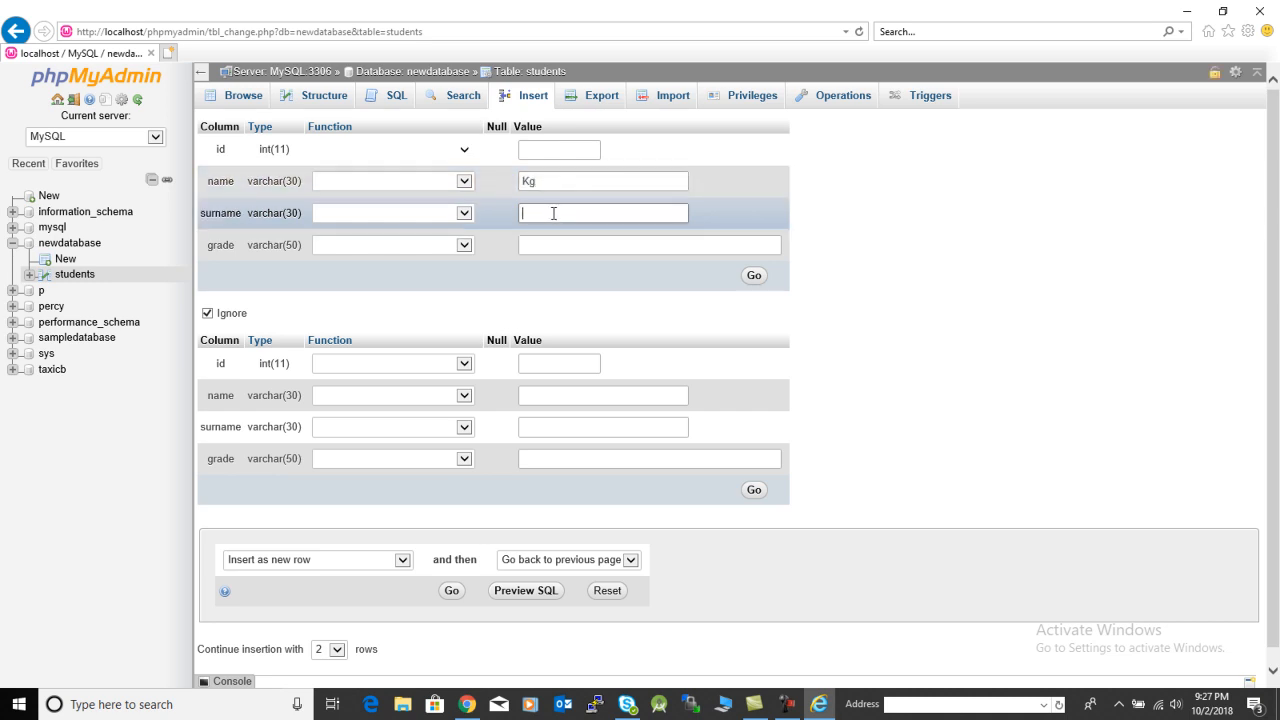
type("Smith")
left_click(551, 247)
type("5")
Step: Fill the second new row with the student's name, surname and grade 7, and insert both rows
left_click(538, 395)
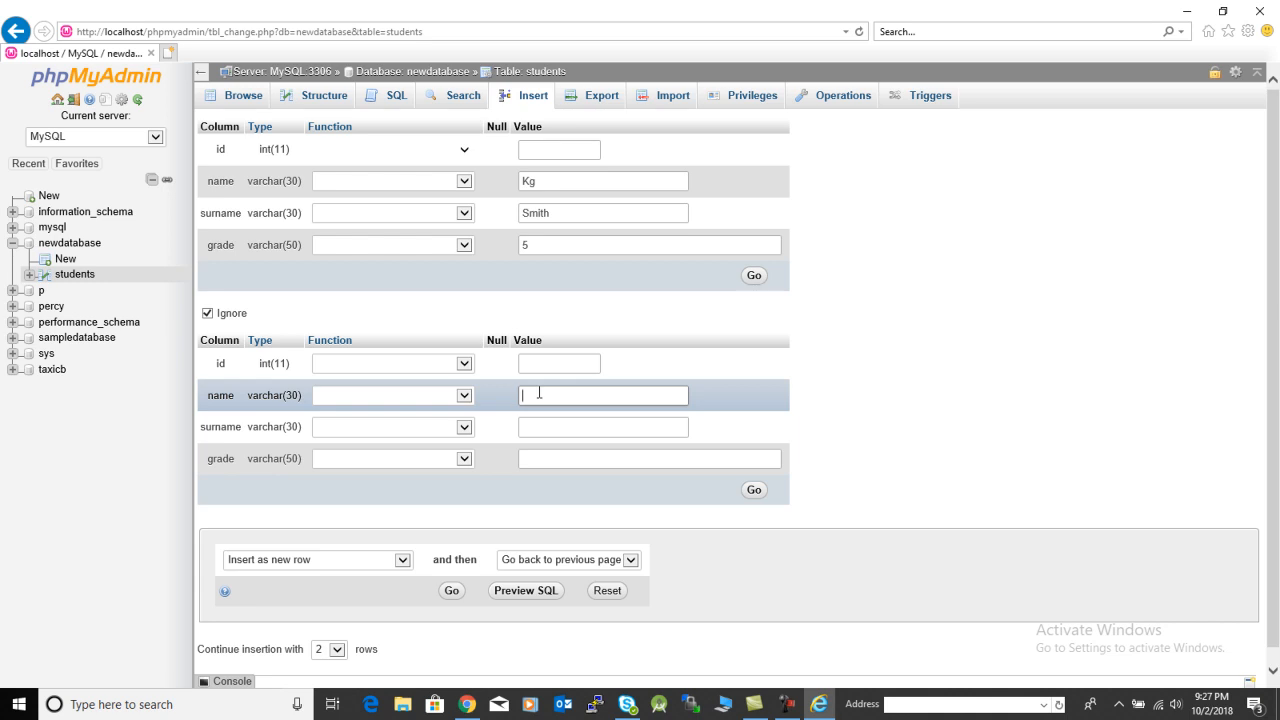
type("Fred")
key("Tab")
type("Si")
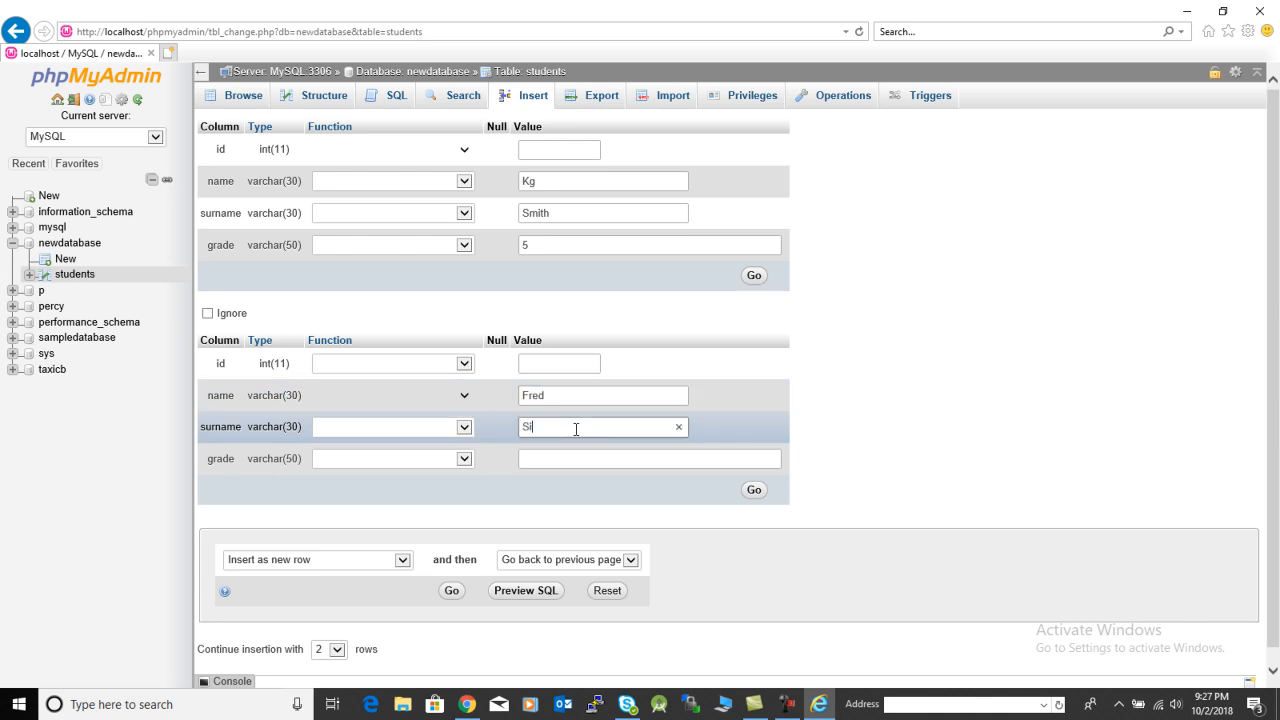
type("zwe")
left_click(754, 491)
left_click(543, 455)
type("7")
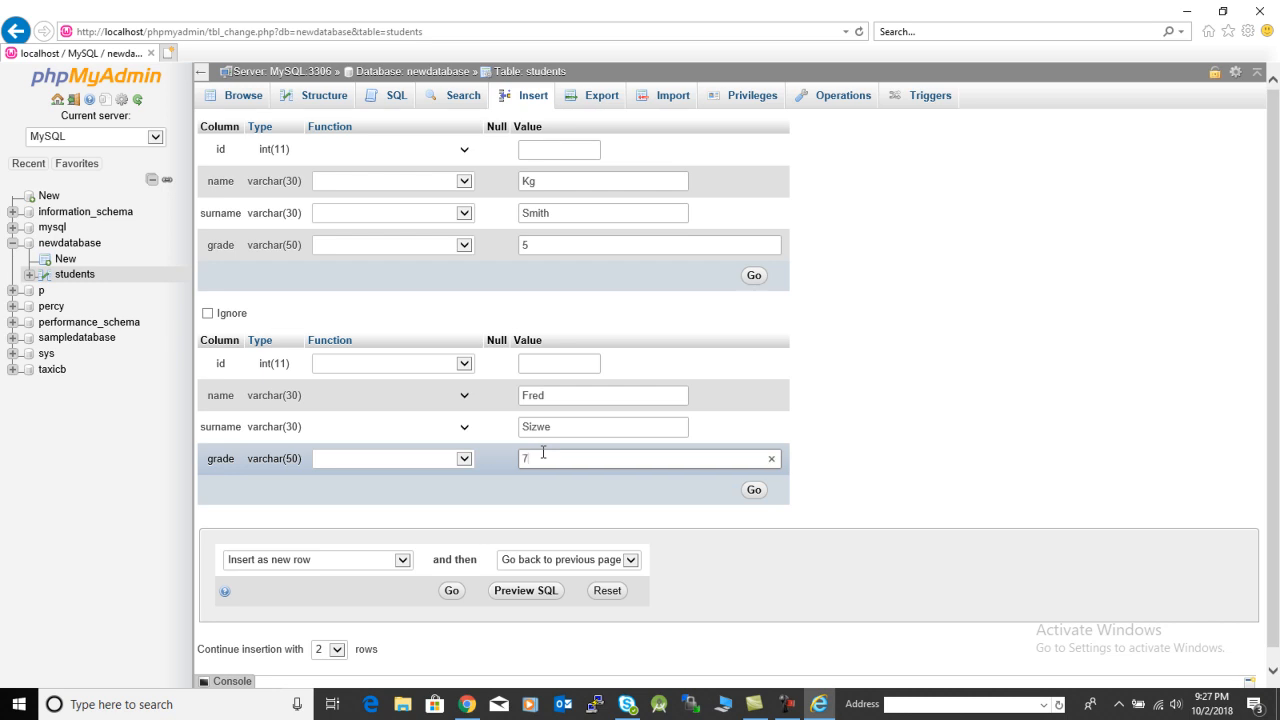
left_click(755, 491)
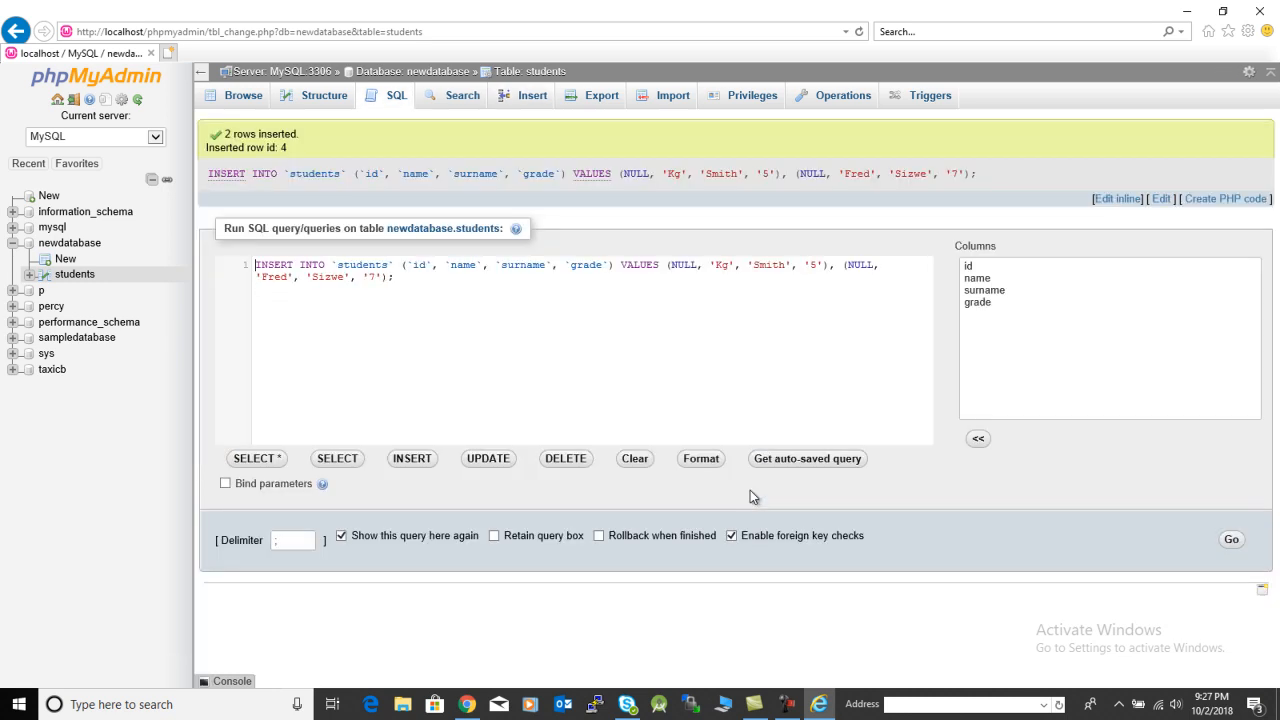
Step: Strip the default SQL query on the students table down to its SELECT keyword
left_click(396, 97)
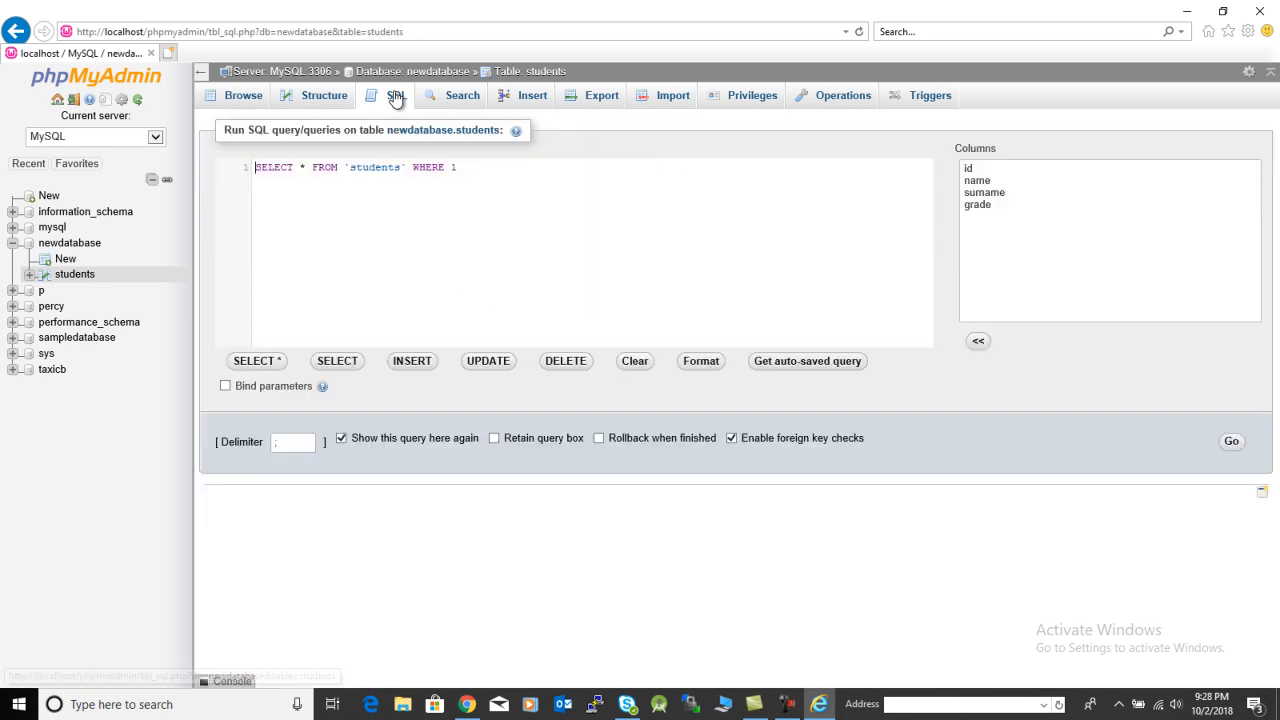
left_click_drag(254, 167, 483, 167)
left_click(305, 165)
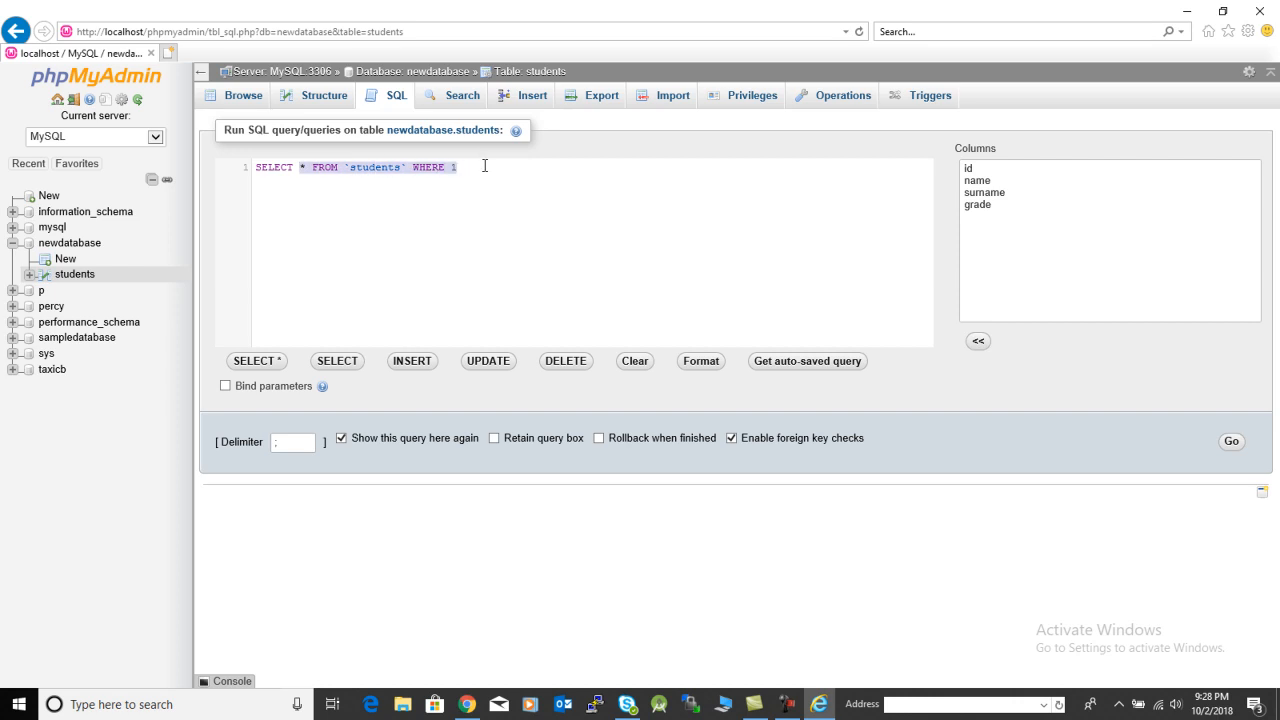
key("BackSpace")
key("BackSpace")
key("BackSpace")
key("BackSpace")
key("BackSpace")
key("BackSpace")
key("BackSpace")
key("BackSpace")
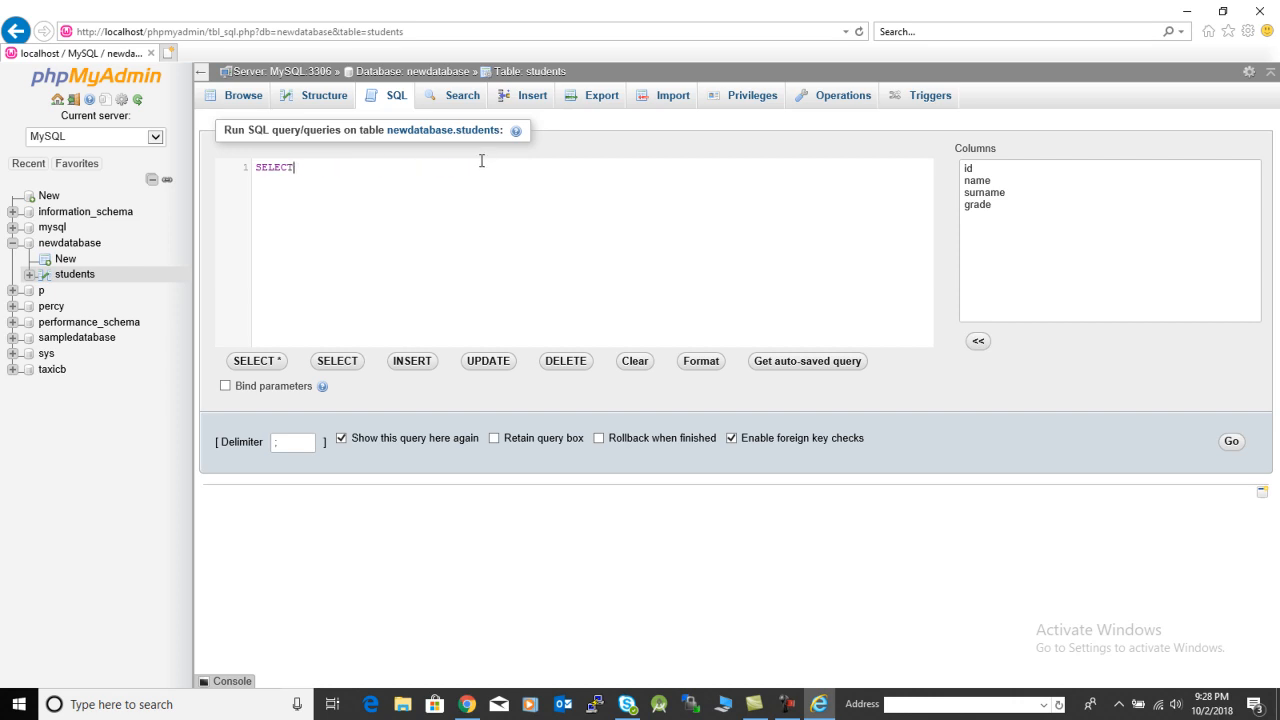
type("select")
key("BackSpace")
key("BackSpace")
key("BackSpace")
key("BackSpace")
key("BackSpace")
key("BackSpace")
type("Select")
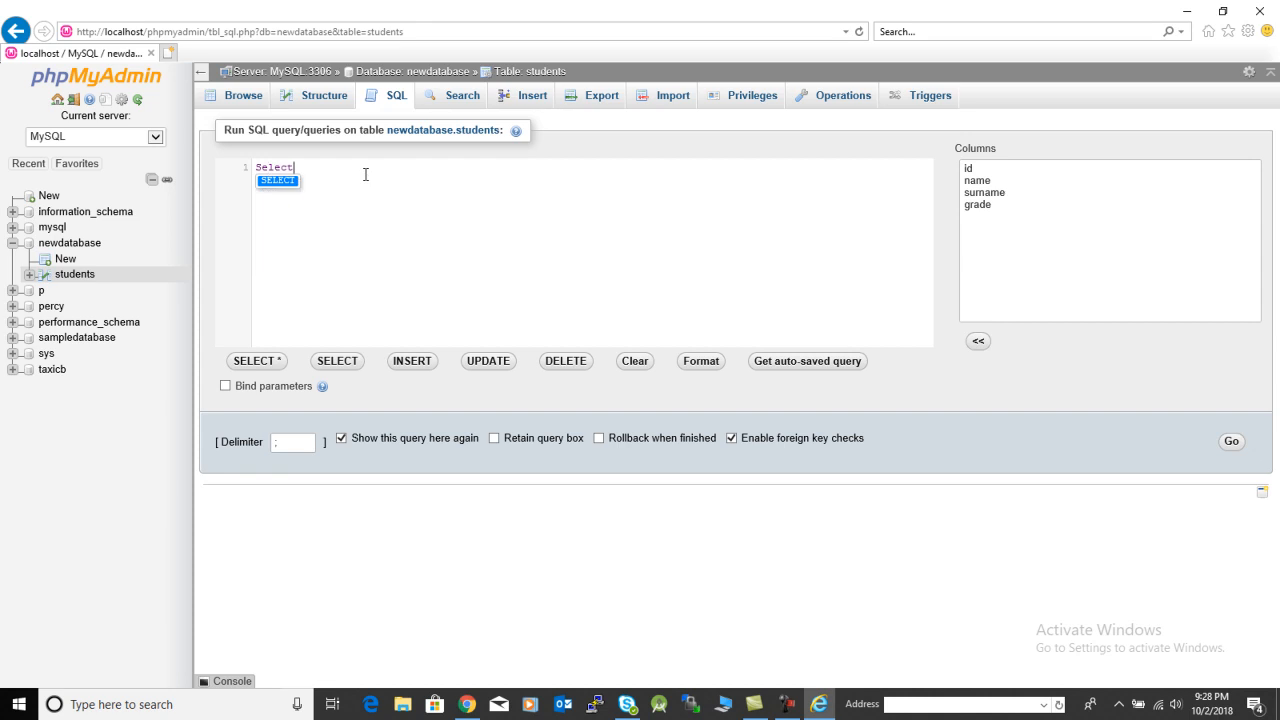
key("BackSpace")
key("BackSpace")
key("BackSpace")
key("BackSpace")
key("BackSpace")
Step: Write the query SELECT * FROM students where grade="7" for the students table
type("SELECT ")
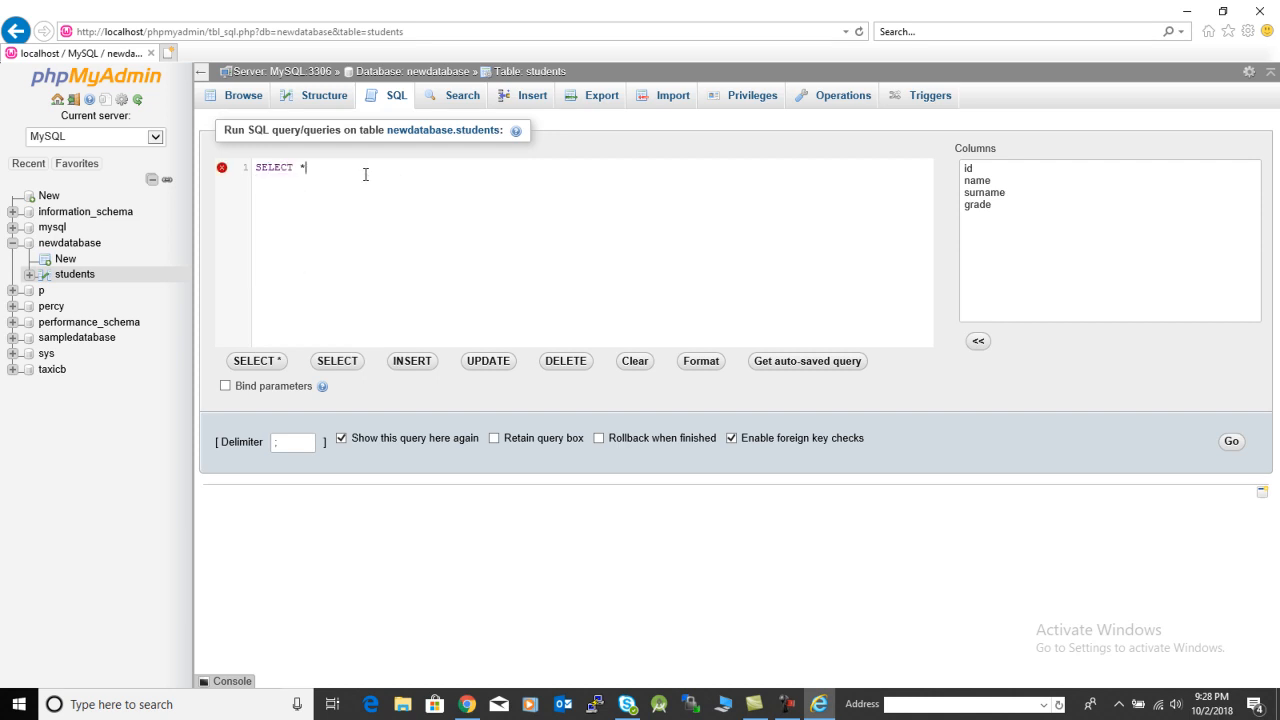
type("* FROM s")
key("Escape")
type("students")
type("wh")
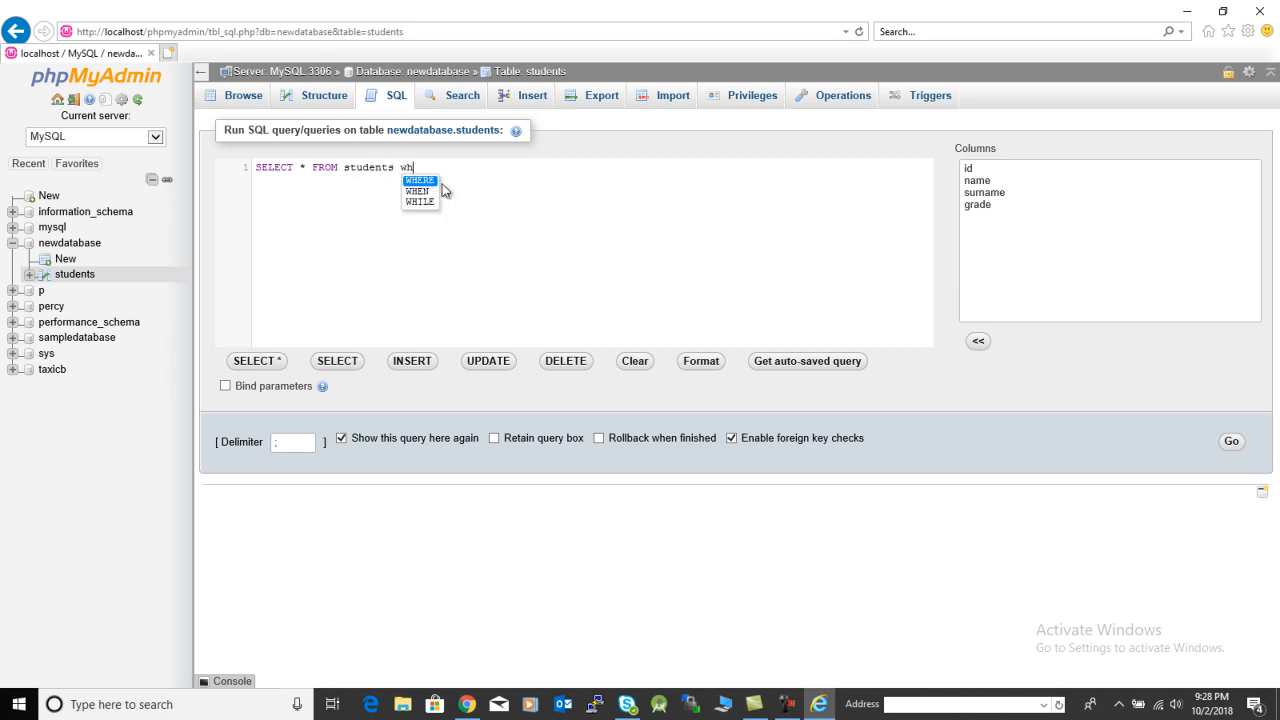
type("ere gr")
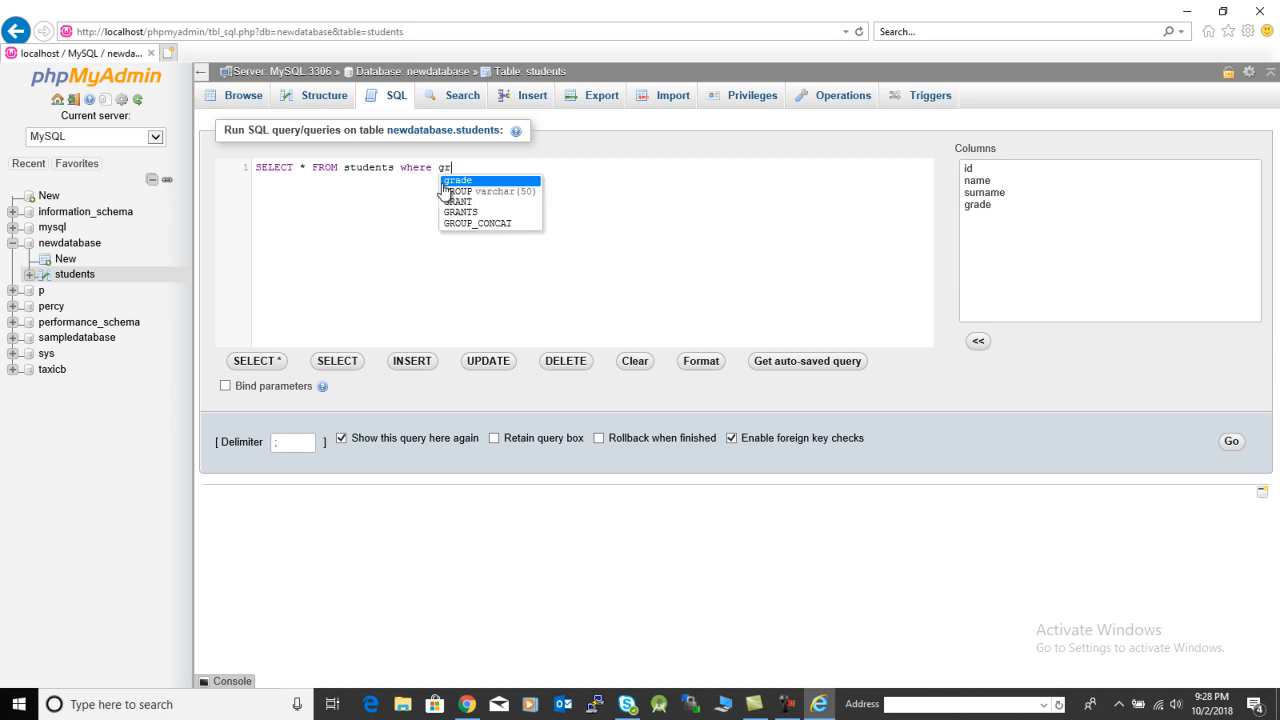
type("ade=")
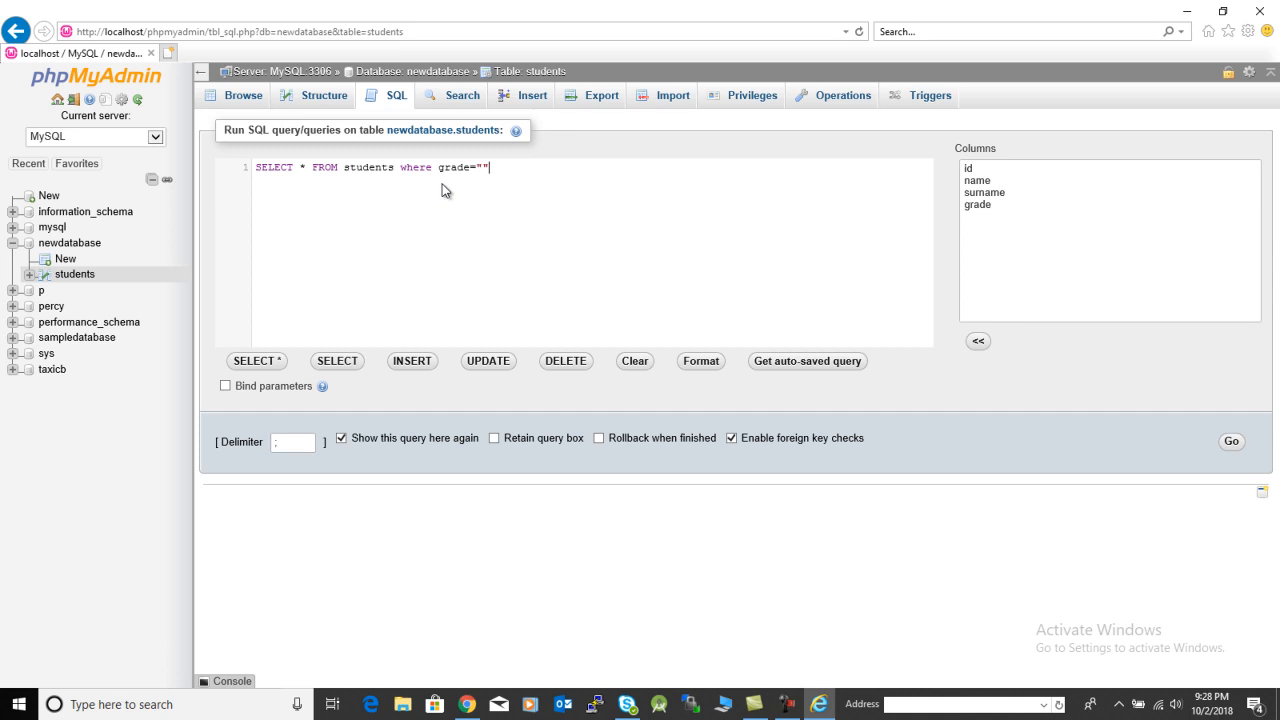
type("\"7\"")
Step: Run the grade 7 query and check the names and surnames of the students it returns
key("ctrl+a")
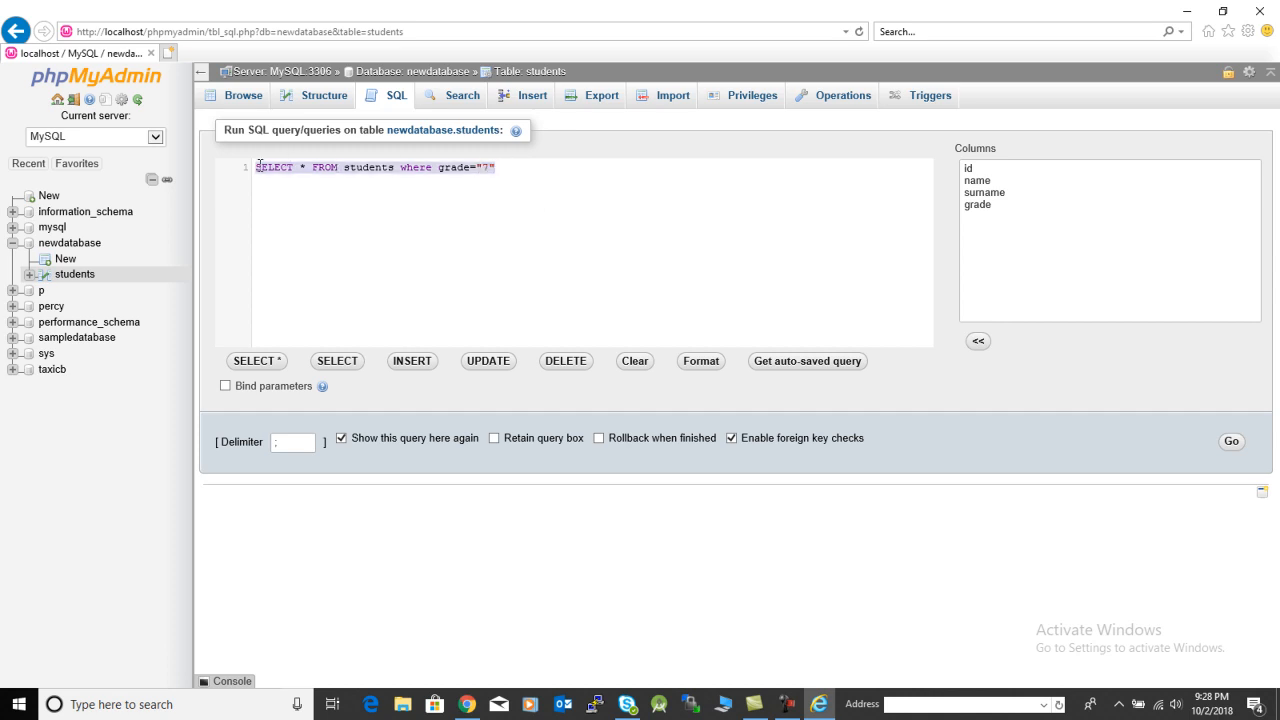
right_click(270, 170)
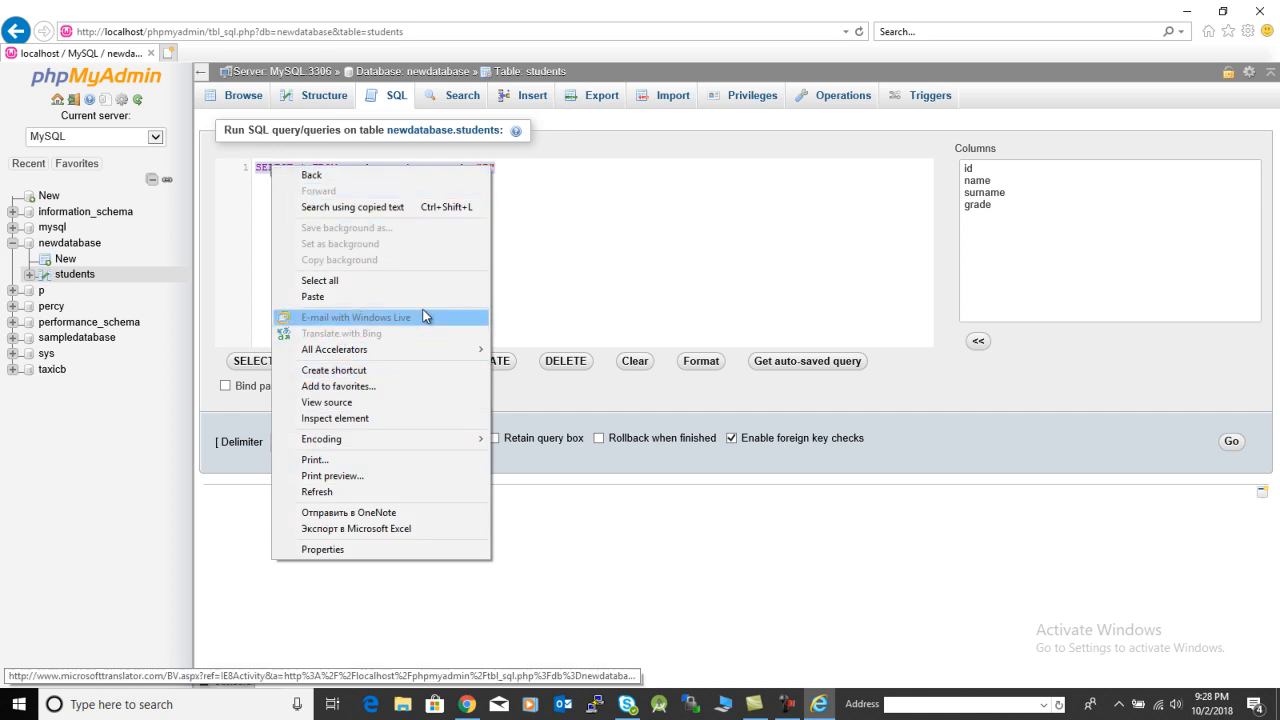
left_click(572, 210)
key("ctrl+a")
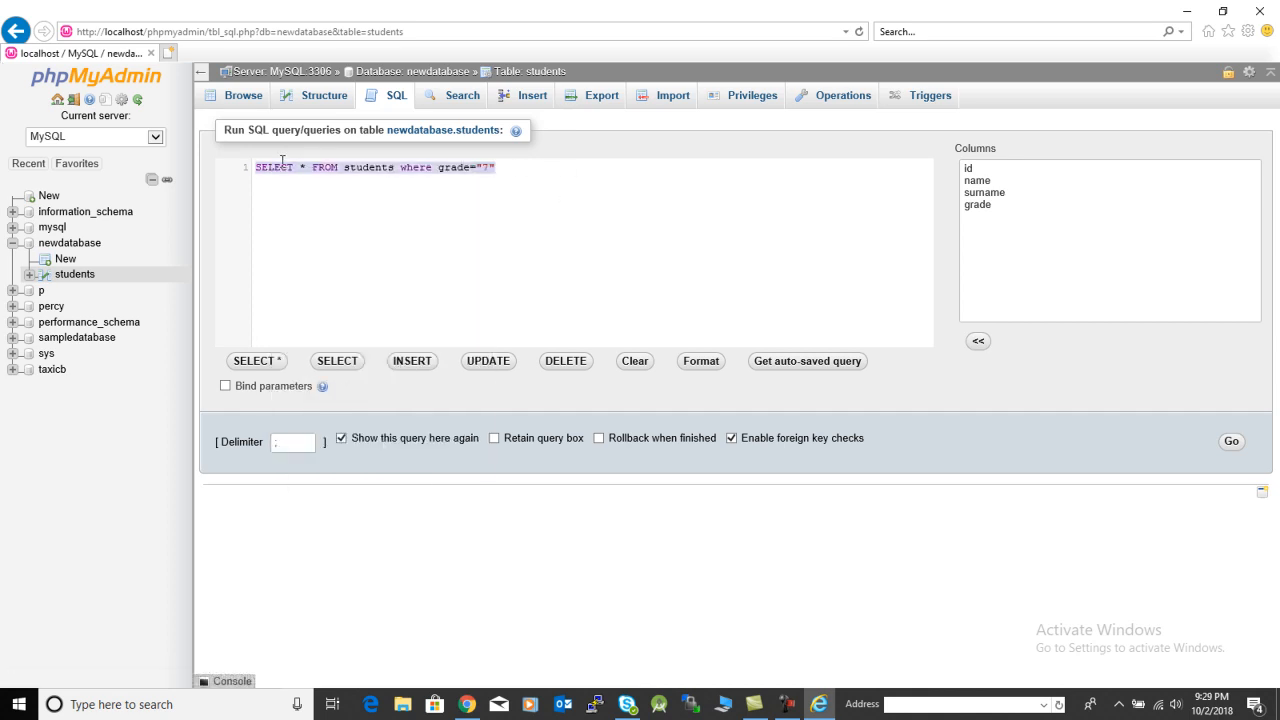
left_click(1228, 442)
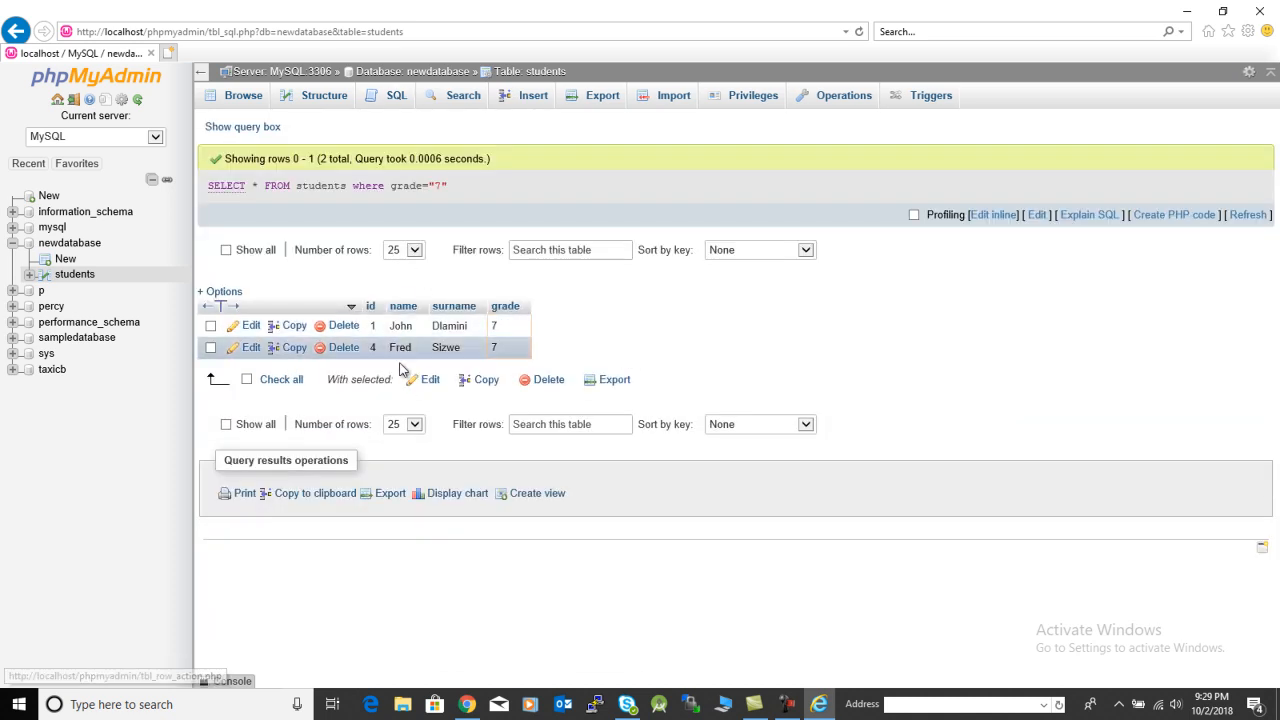
double_click(450, 325)
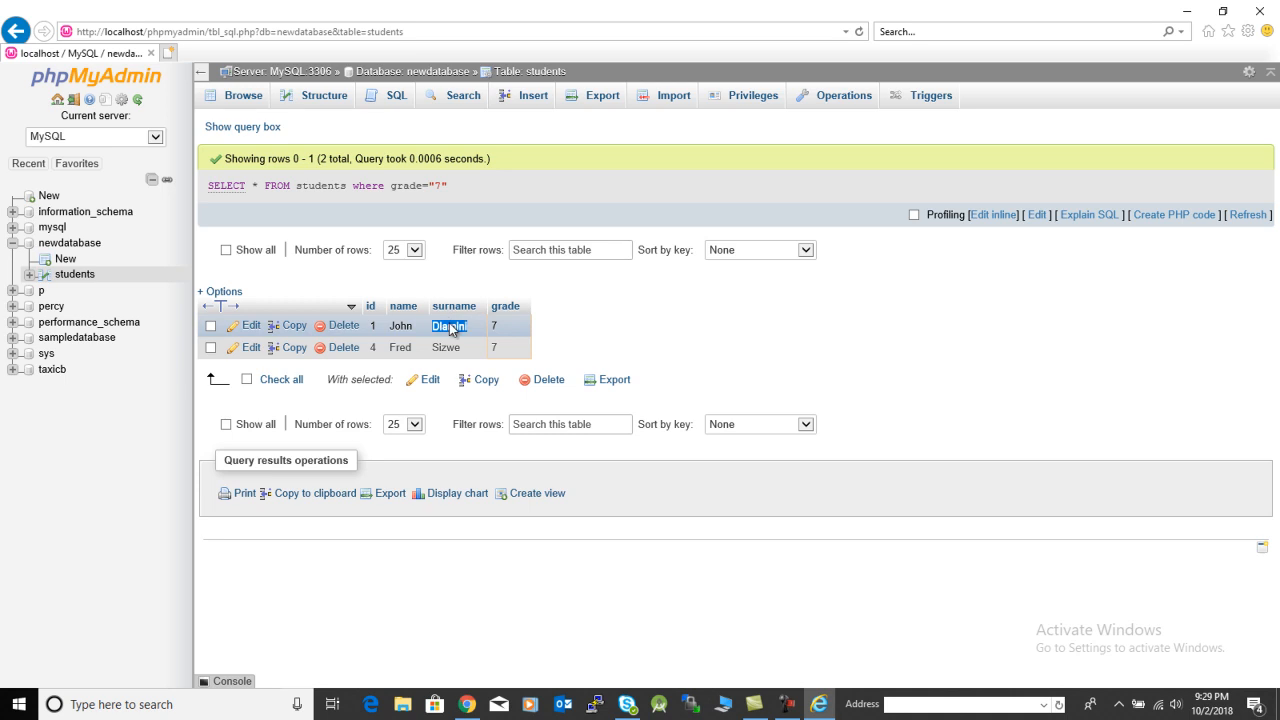
double_click(447, 349)
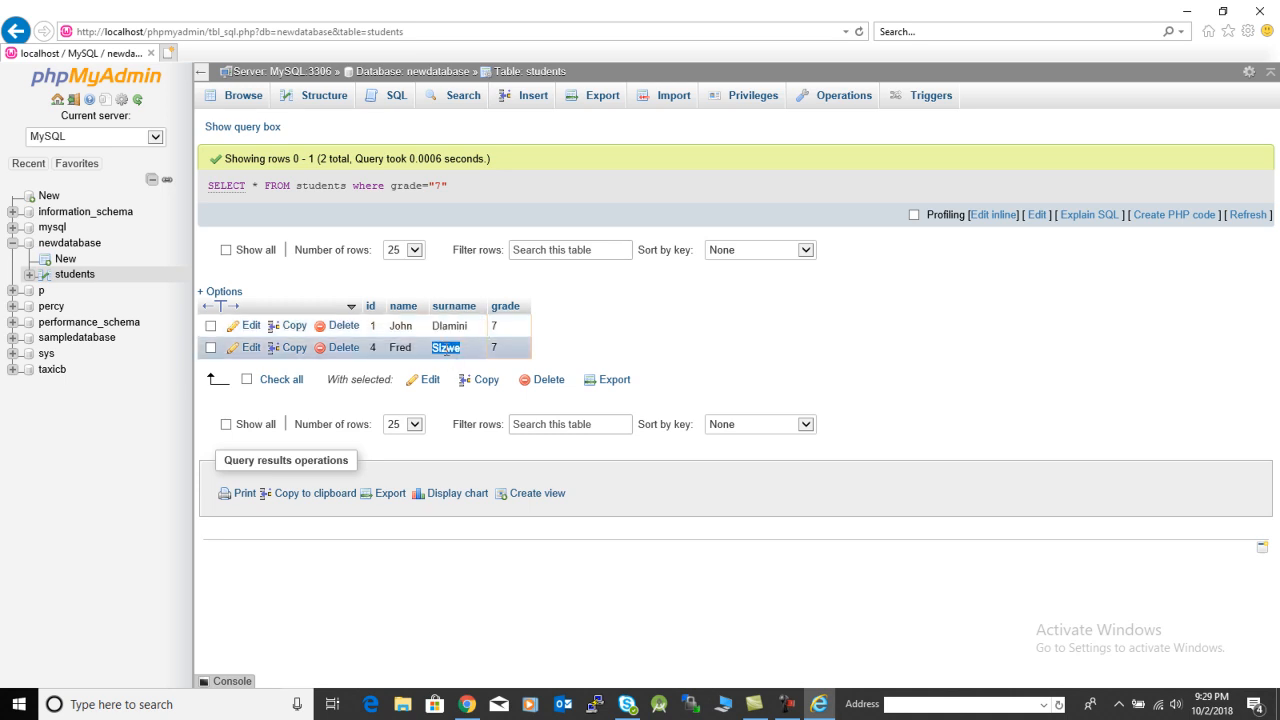
double_click(405, 326)
double_click(412, 347)
left_click(543, 341)
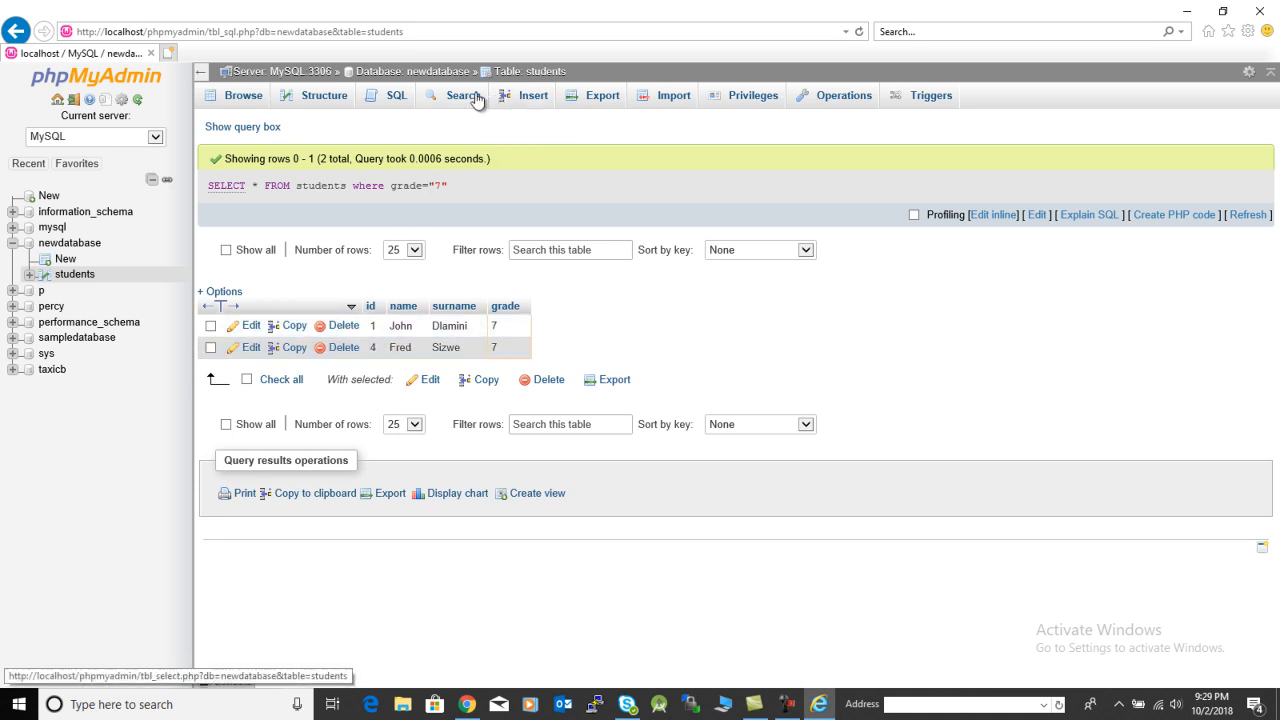
Step: Start a new SQL query on the students table and clear out its default statement
left_click(395, 95)
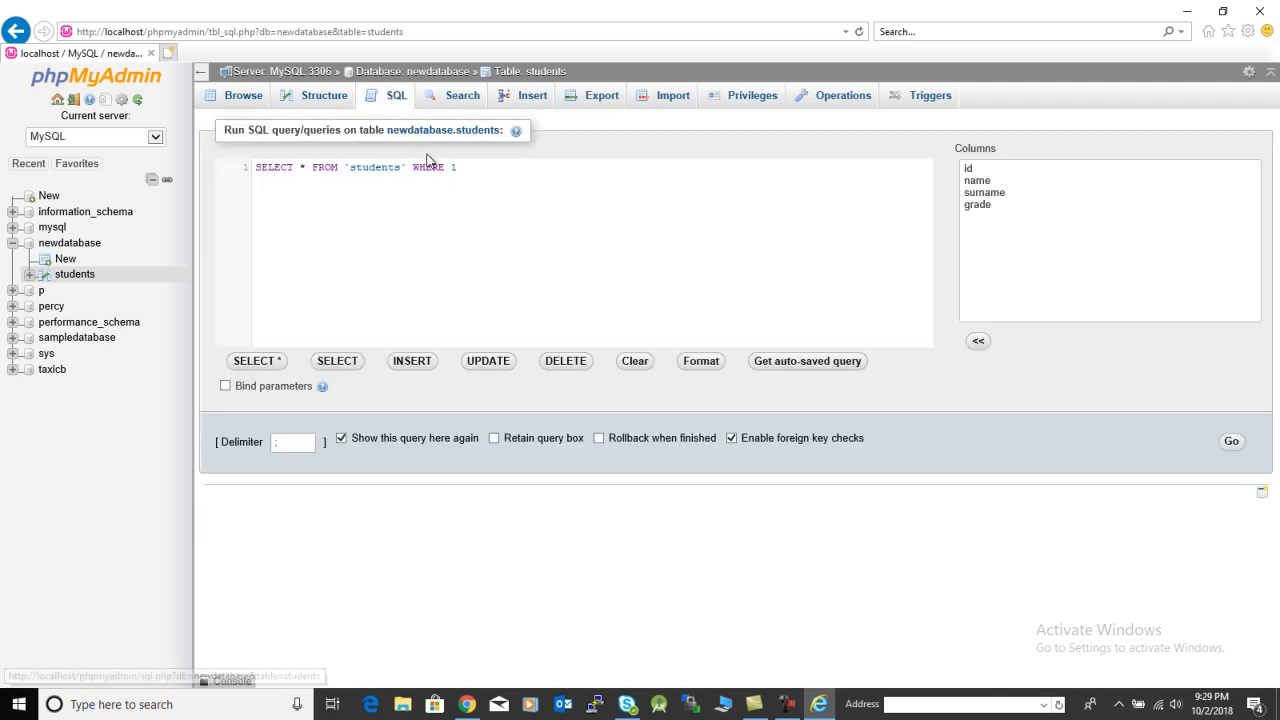
left_click_drag(477, 167, 418, 170)
key("BackSpace")
key("BackSpace")
key("BackSpace")
key("BackSpace")
key("BackSpace")
key("BackSpace")
key("BackSpace")
key("BackSpace")
key("BackSpace")
key("BackSpace")
key("BackSpace")
key("BackSpace")
key("BackSpace")
key("BackSpace")
key("BackSpace")
key("BackSpace")
key("BackSpace")
key("BackSpace")
key("BackSpace")
key("BackSpace")
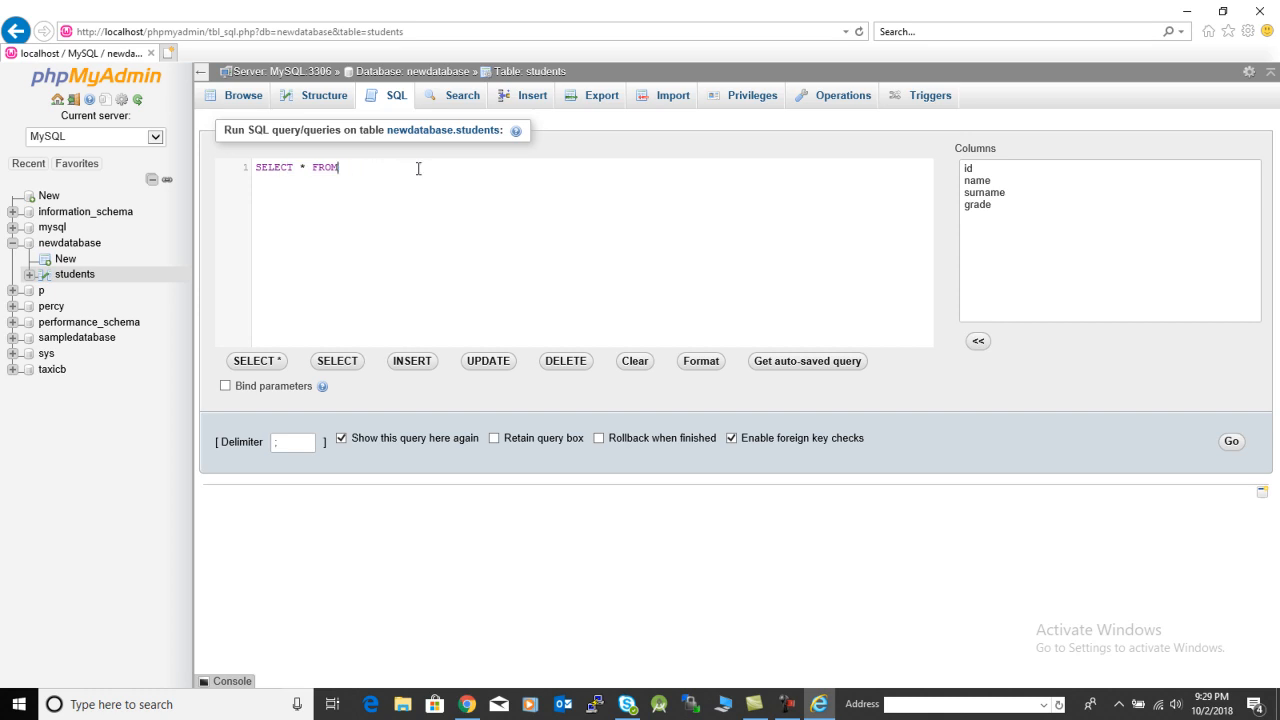
Step: Write select * from students as the new query, using the suggested table name
type("select P fr")
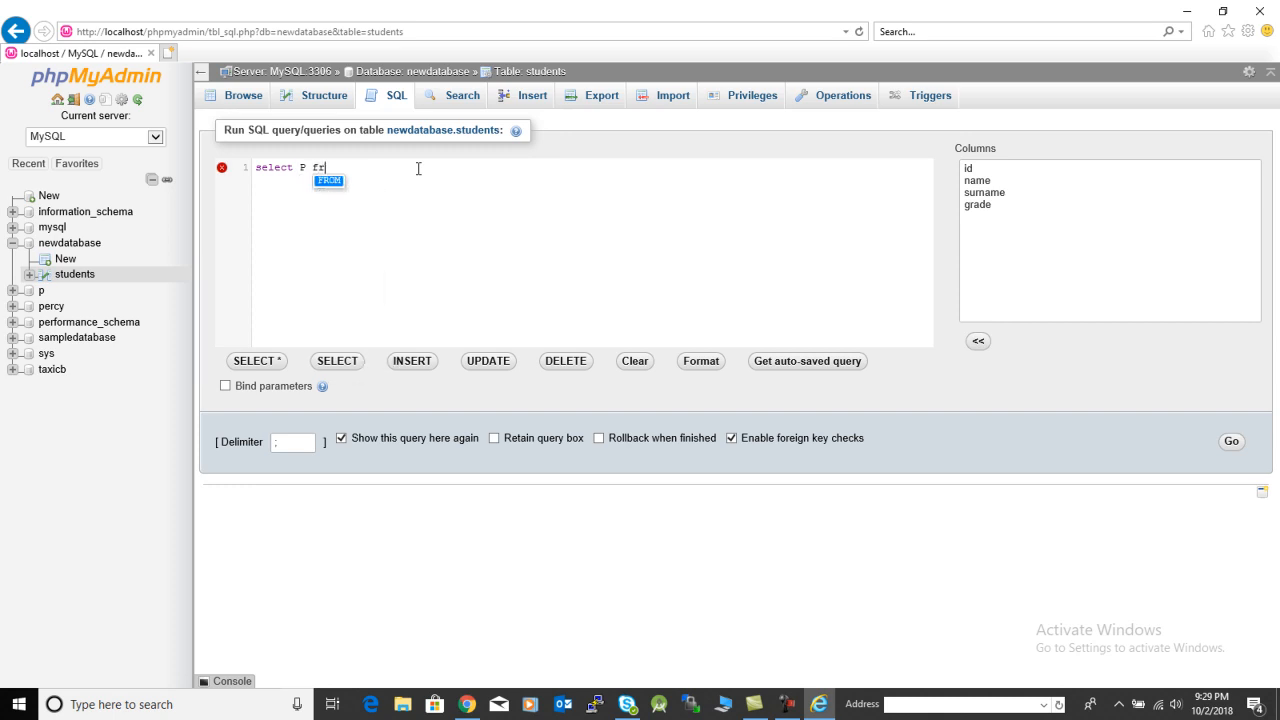
type("om")
key("BackSpace")
key("BackSpace")
key("BackSpace")
key("BackSpace")
type("* from stu")
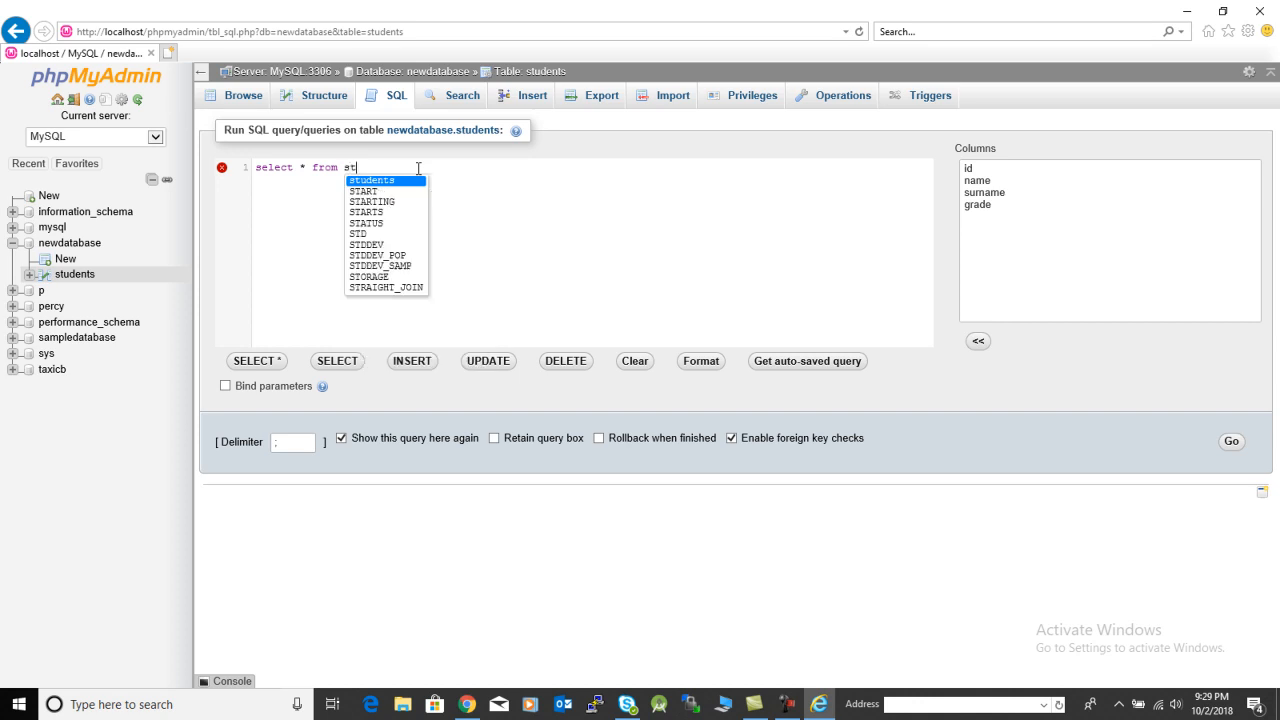
left_click(377, 182)
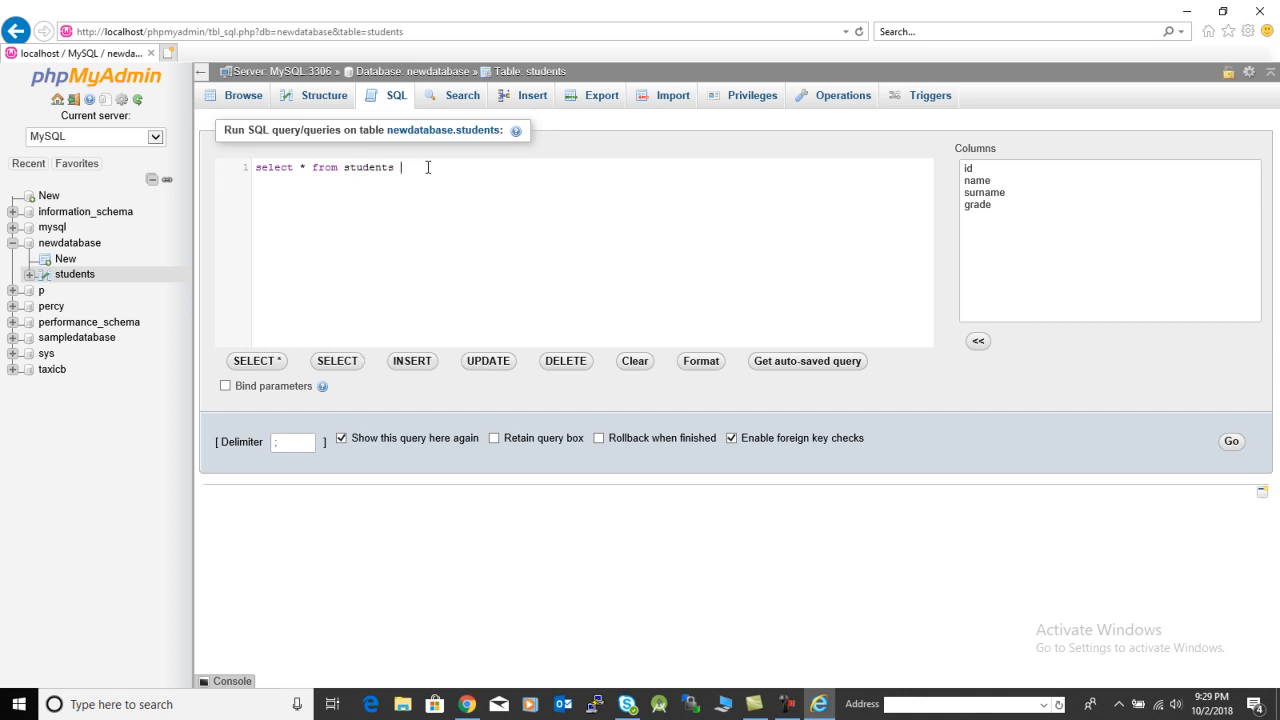
Step: Add the condition where grade ="4" to the query and run it
type("where grade =\"4")
key("ctrl+a")
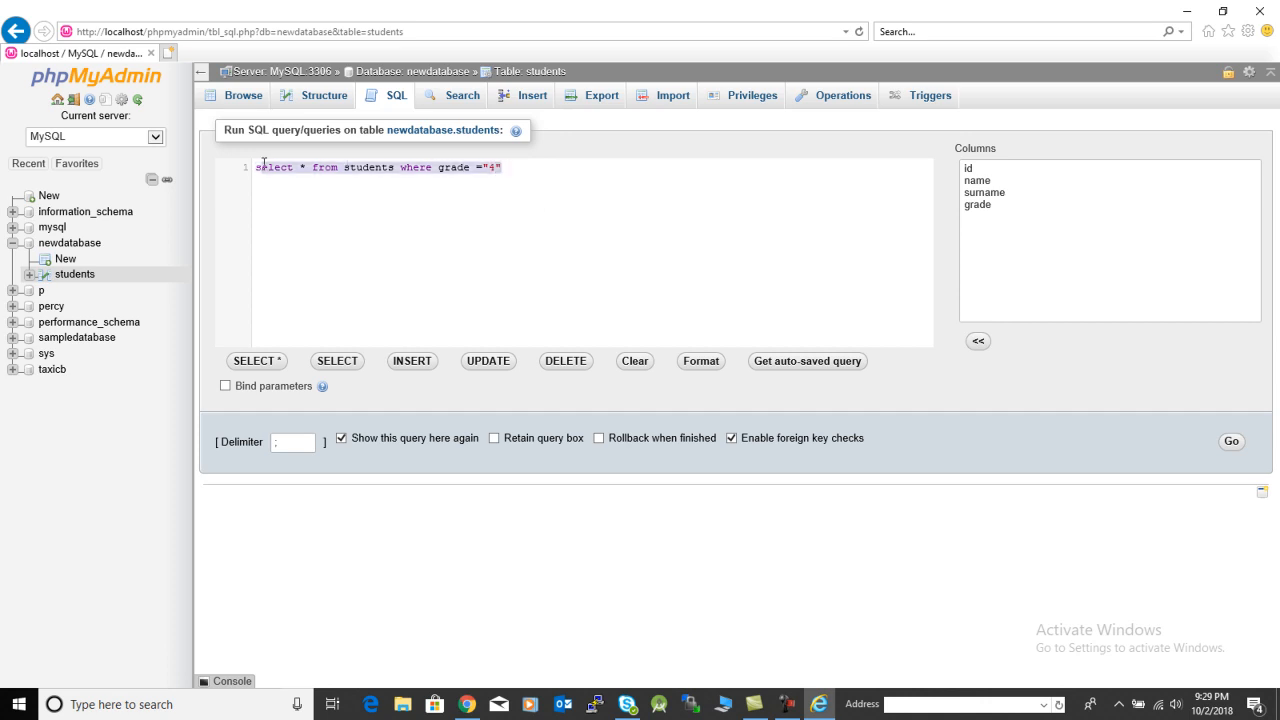
triple_click(287, 168)
left_click(1232, 442)
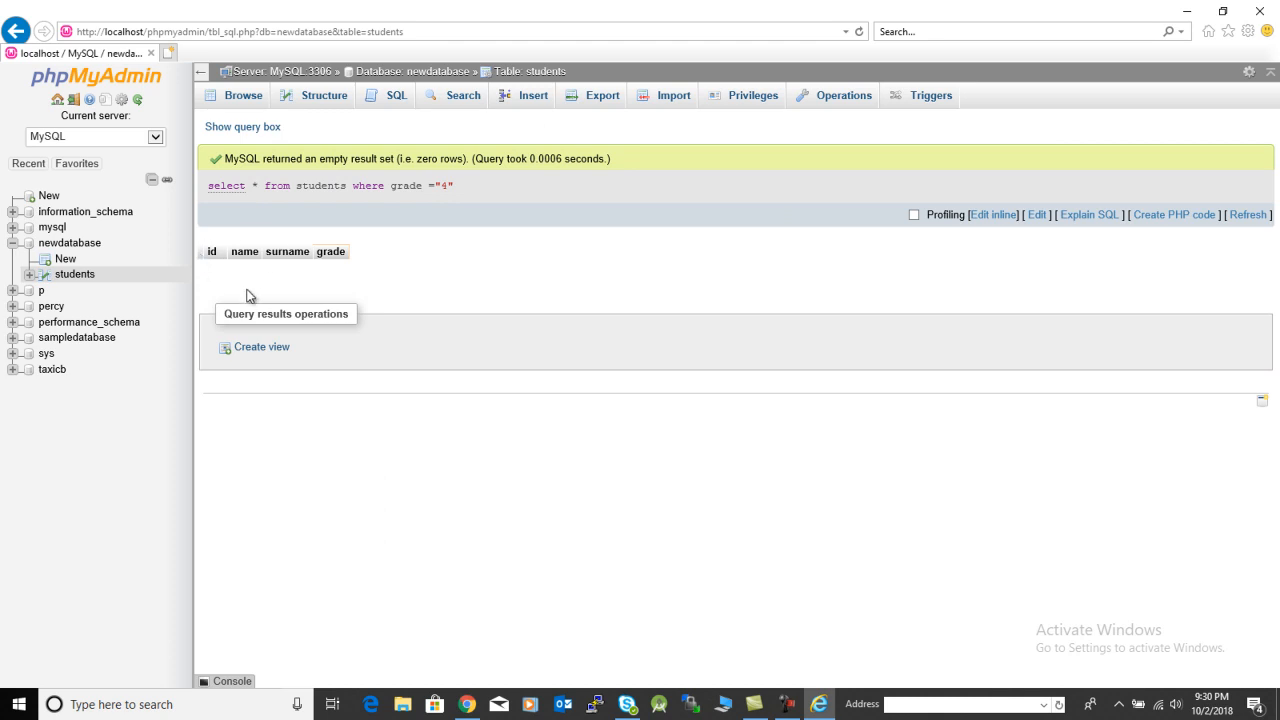
Step: Run the default SELECT * FROM `students` WHERE 1 query to list all students
left_click(397, 98)
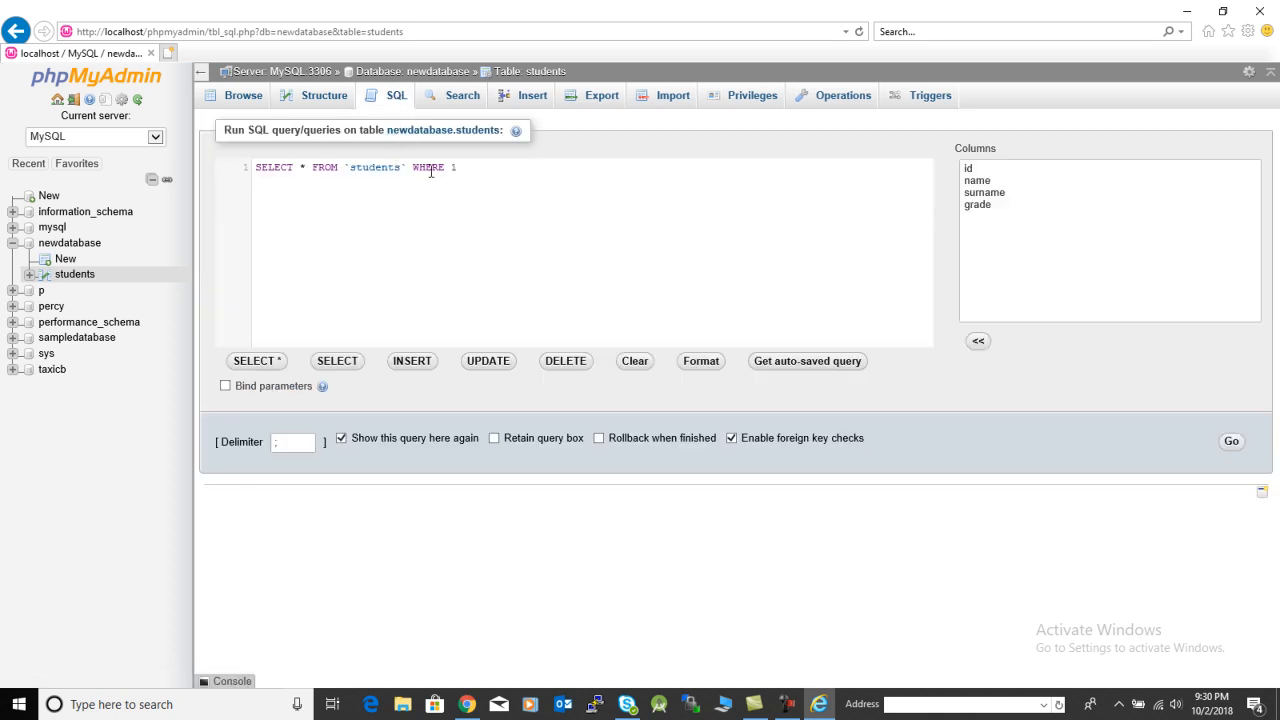
key("ctrl+a")
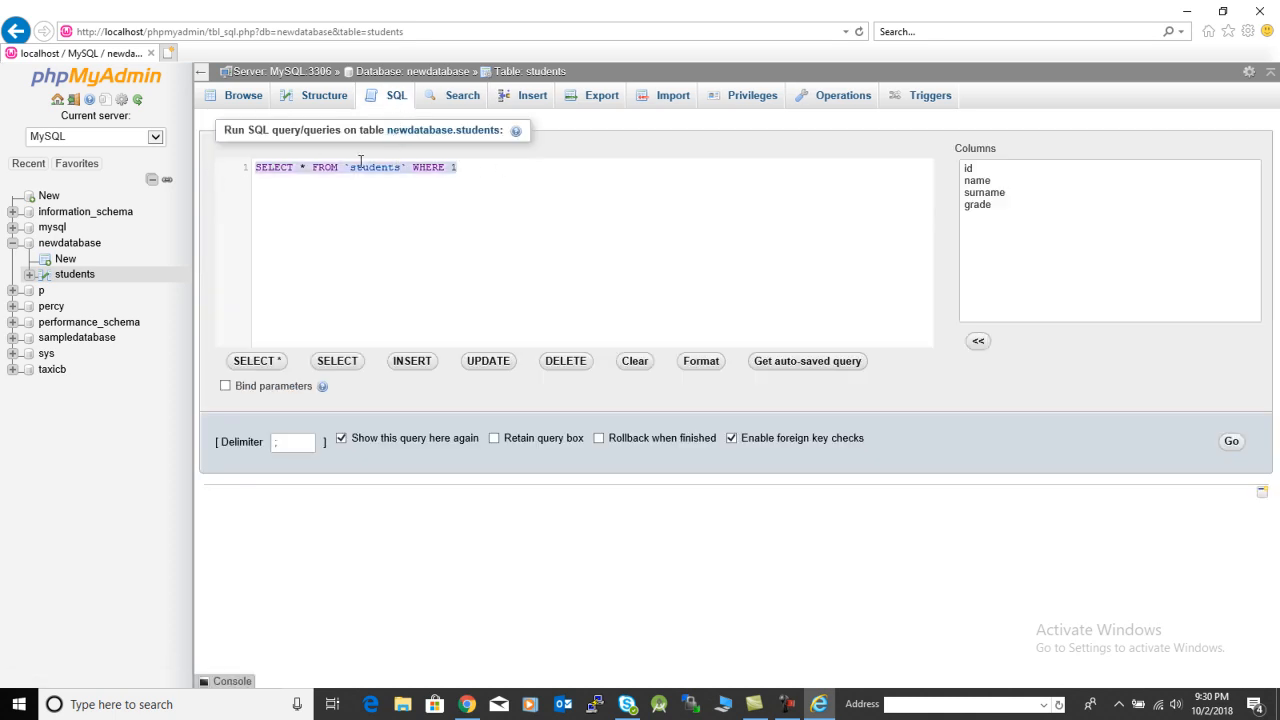
left_click(1231, 441)
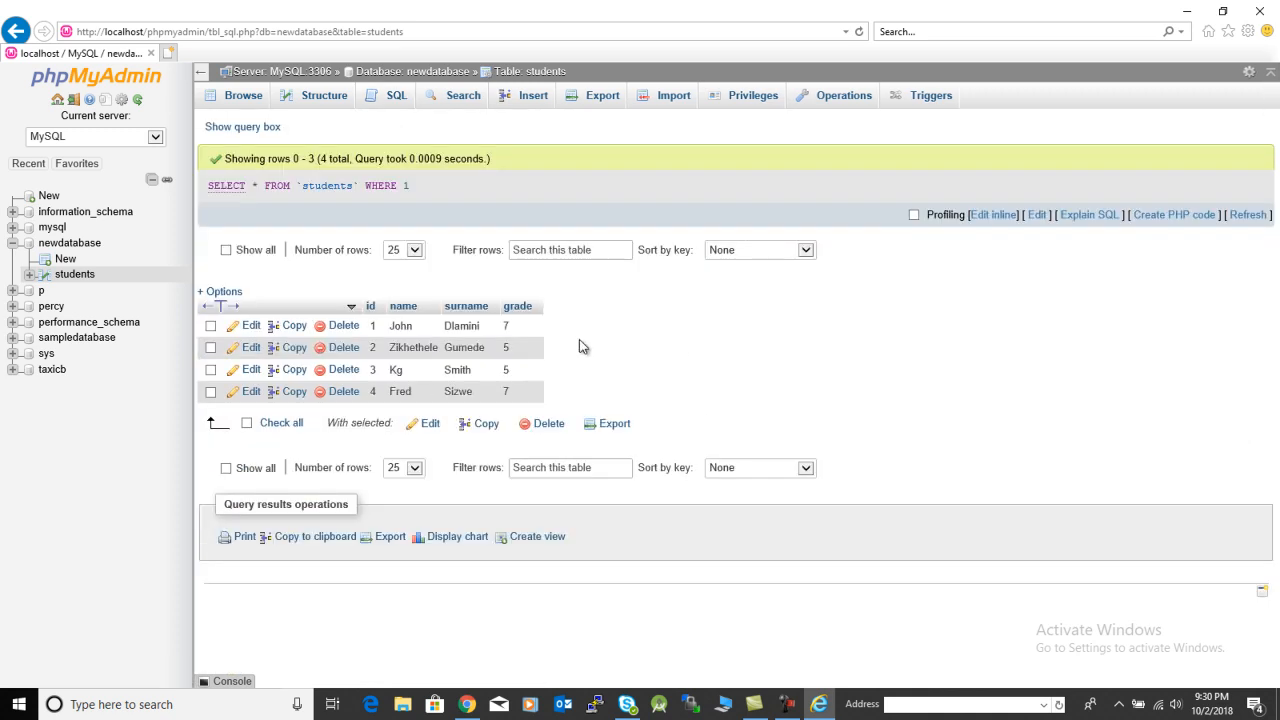
Step: Set the grade of the student with id 2 to 4 directly in the results
double_click(506, 347)
type("4")
left_click(585, 338)
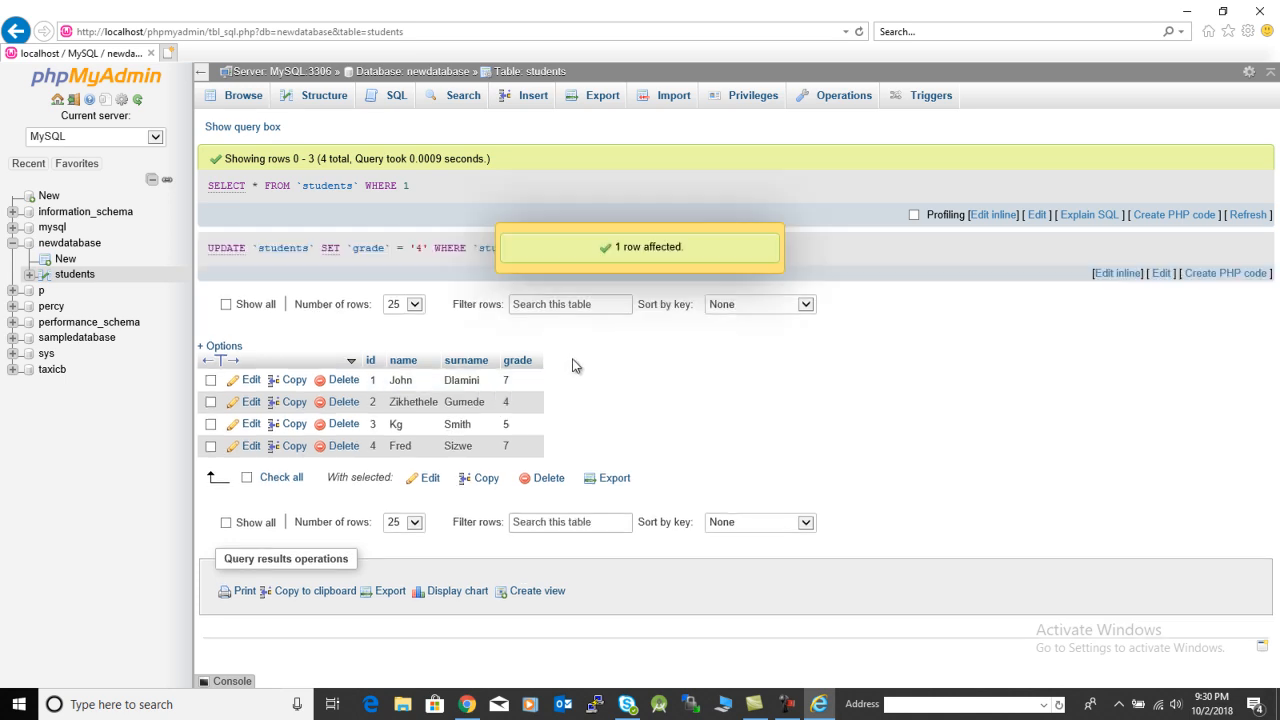
Step: Set the grade of the student with id 4 to 2 directly in the results
double_click(507, 444)
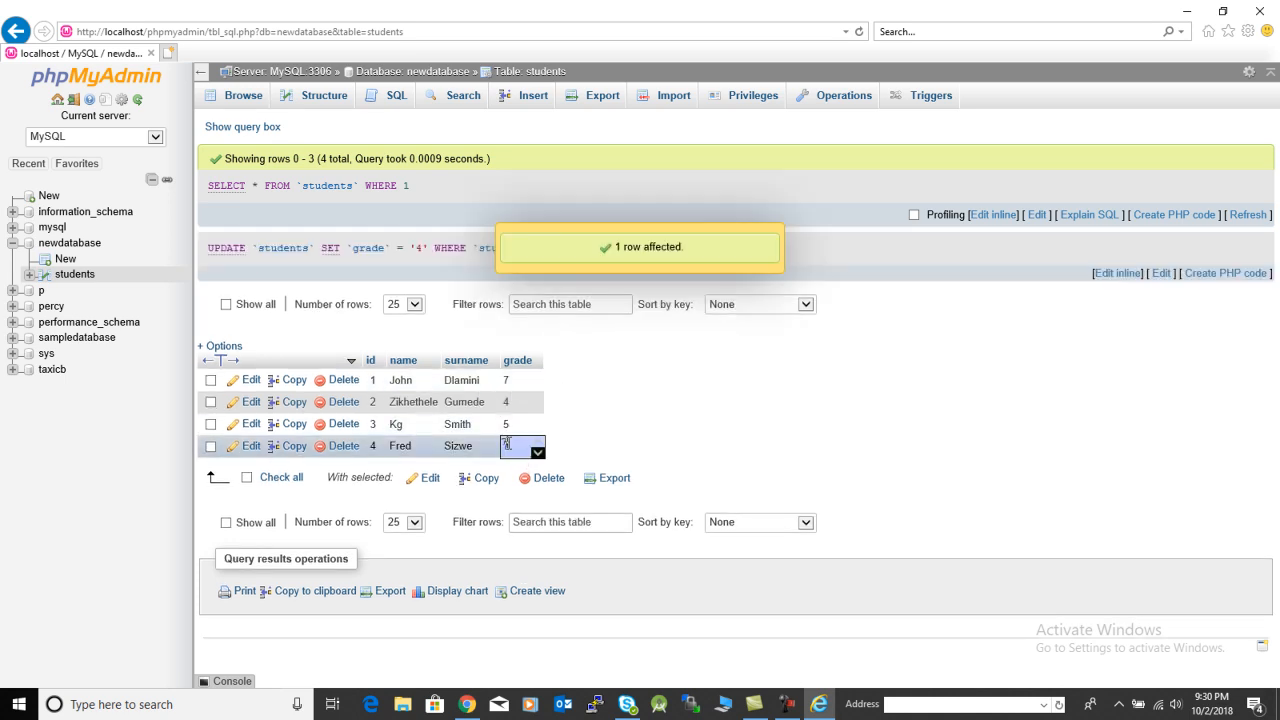
key("BackSpace")
type("2")
left_click(595, 395)
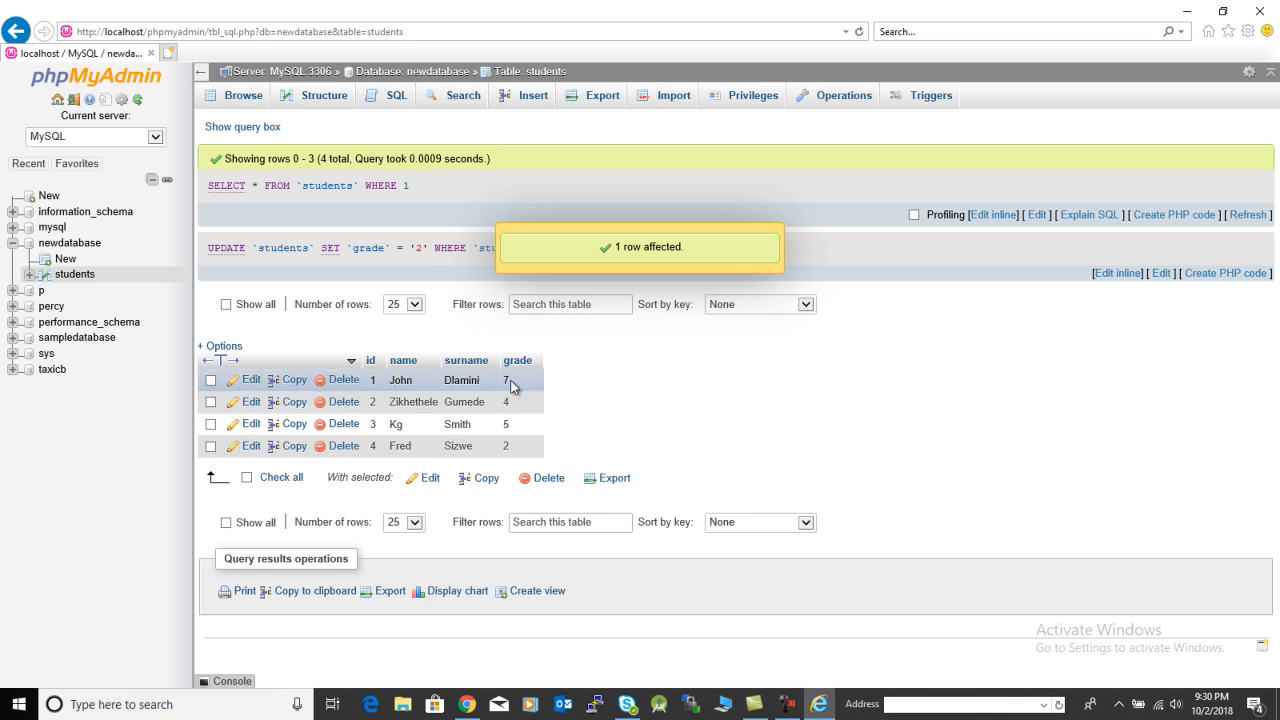
Step: Change the default students query's condition to WHERE grade ="4" and run it
left_click(395, 99)
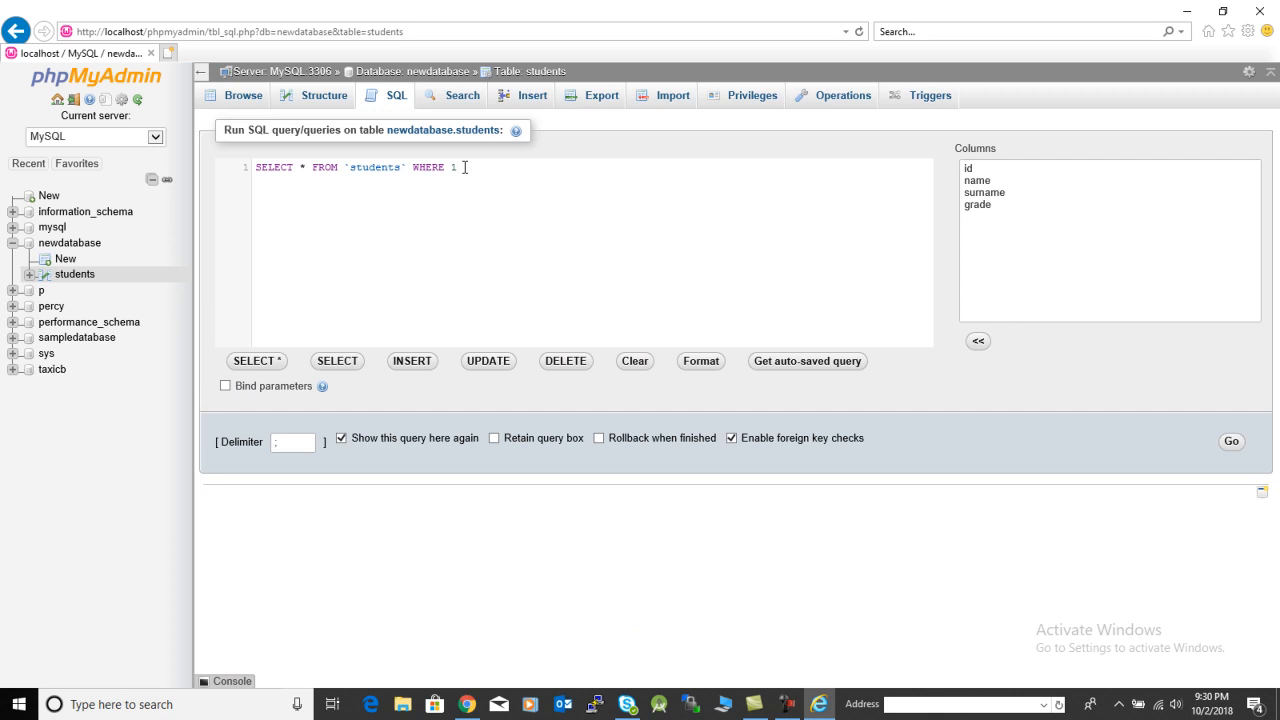
type("grade =\"4")
left_click(532, 167)
left_click_drag(532, 167, 245, 167)
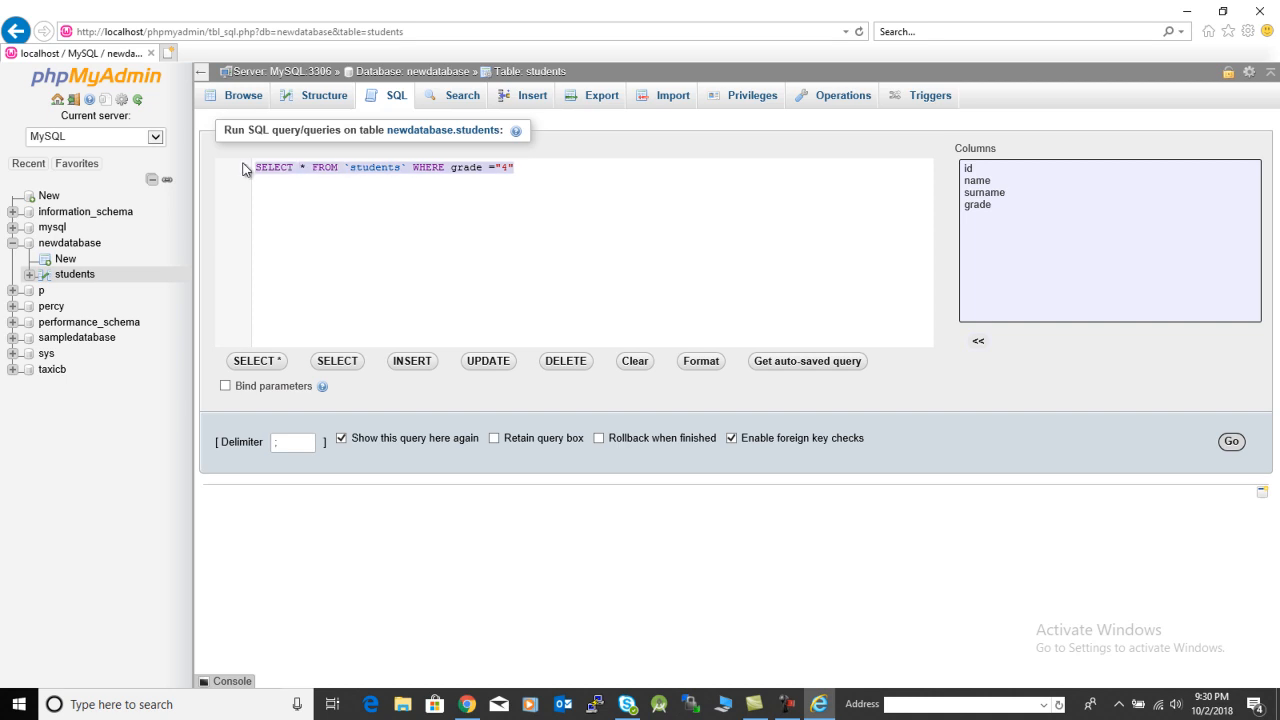
left_click(1233, 444)
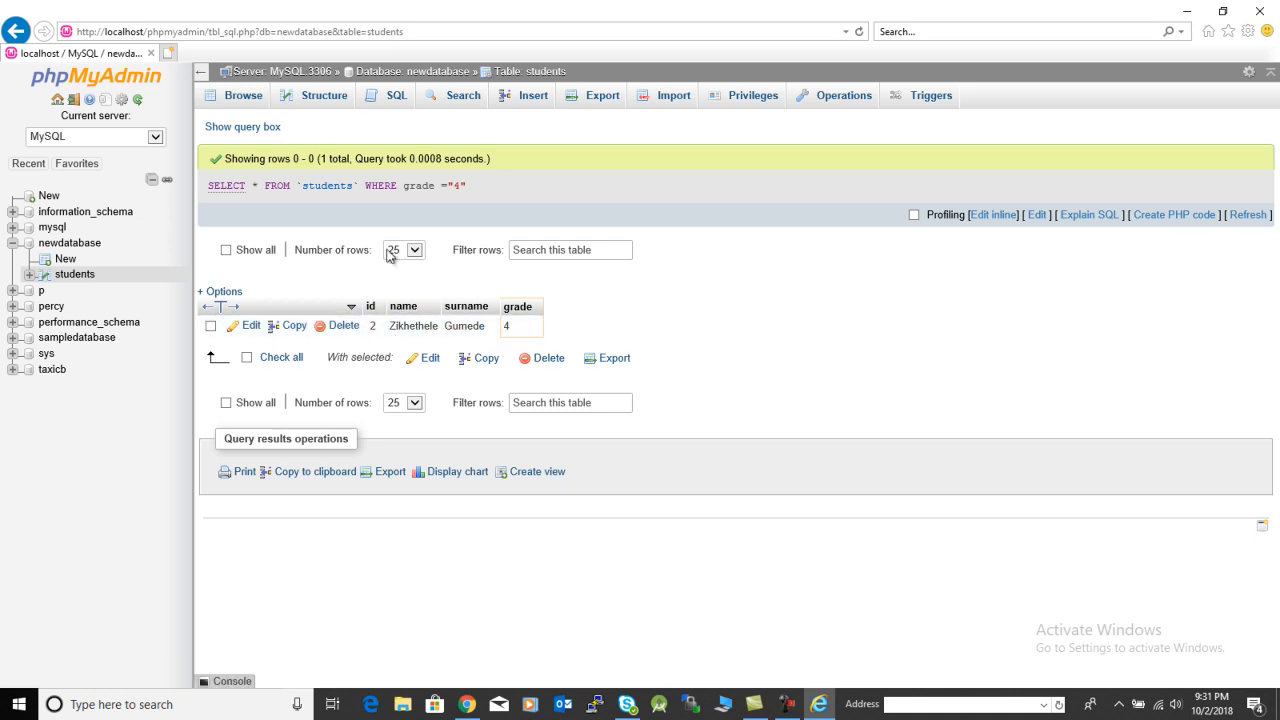
Step: Return to the students table's default SQL query and minimize the browser window
left_click(397, 99)
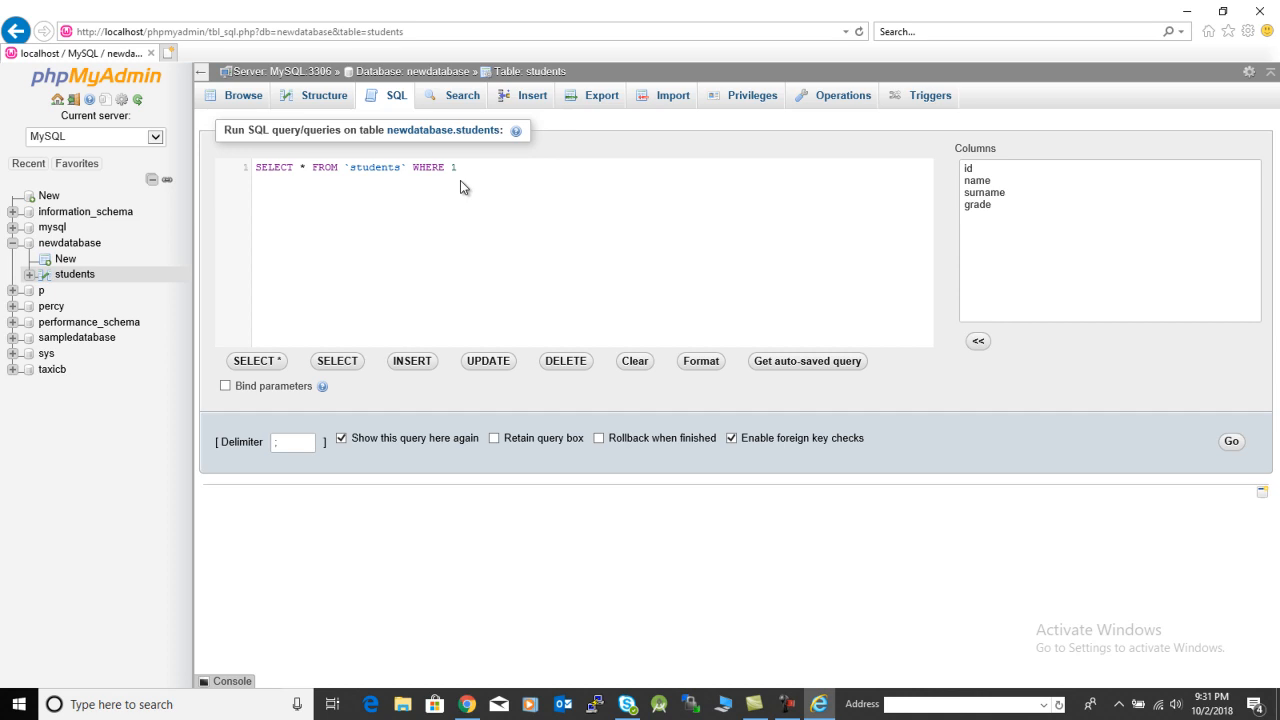
left_click_drag(457, 167, 253, 167)
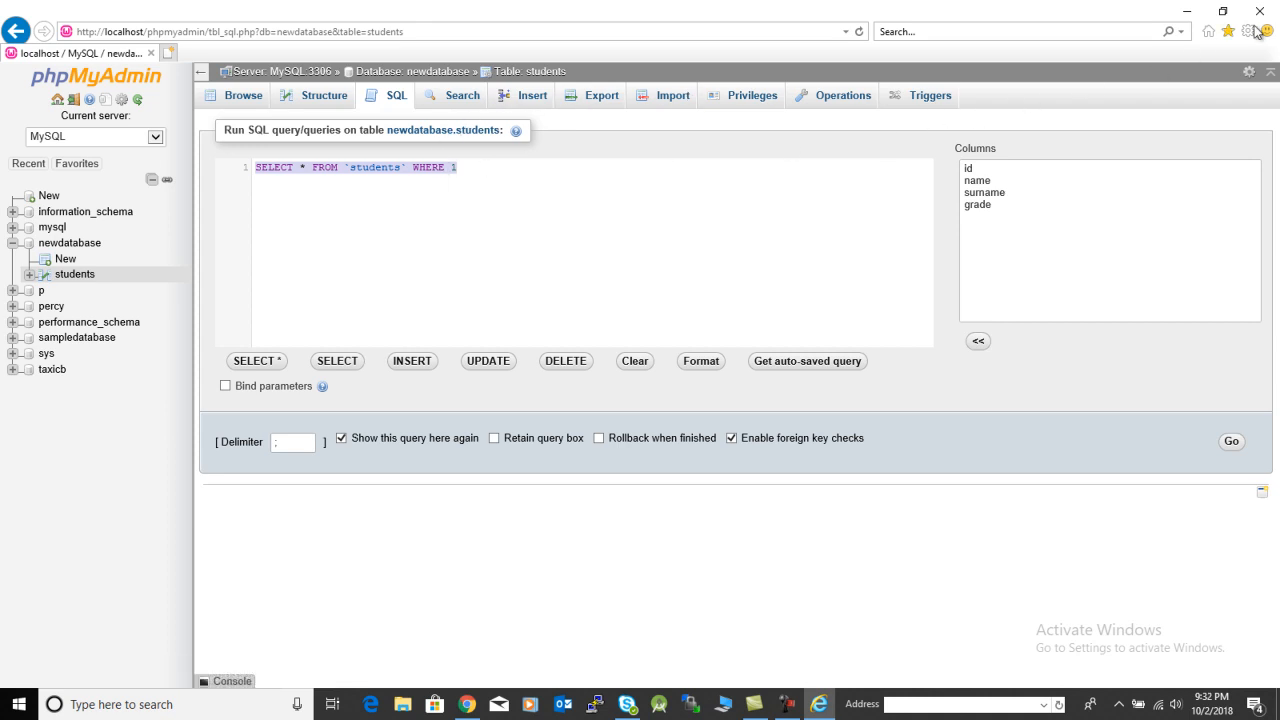
left_click(1193, 10)
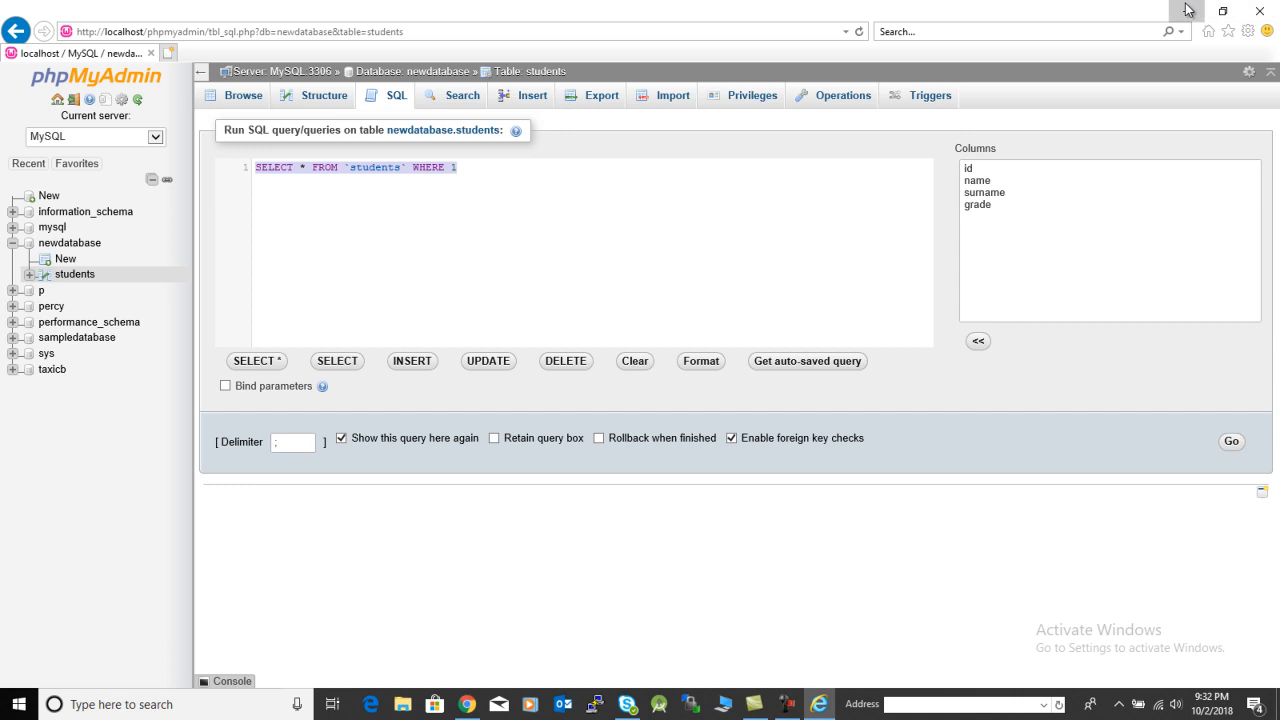